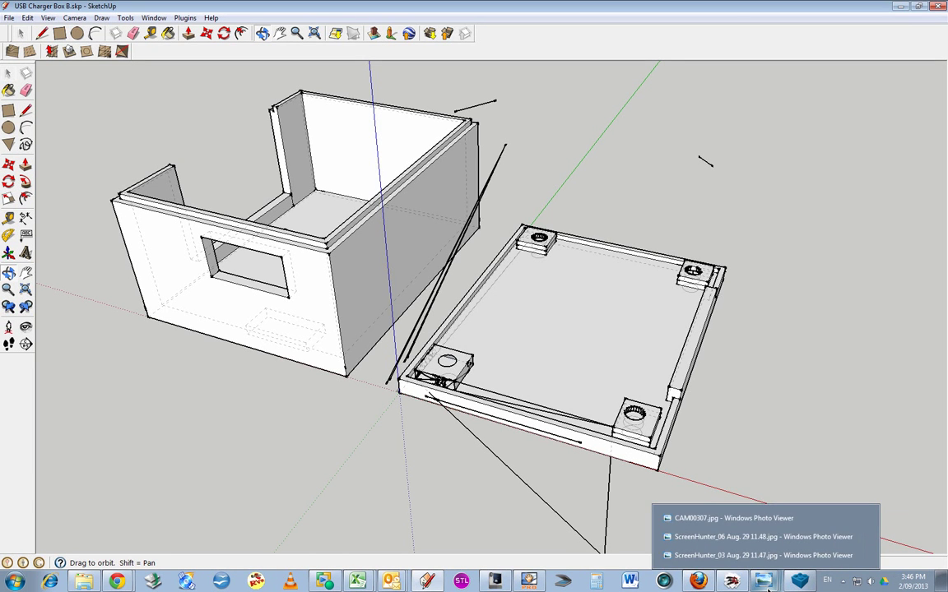
Step: View the charger circuit-board photo, then minimize it to return to the model
{"action": "left_click", "coordinate": [767, 589]}
{"action": "left_click", "coordinate": [767, 586]}
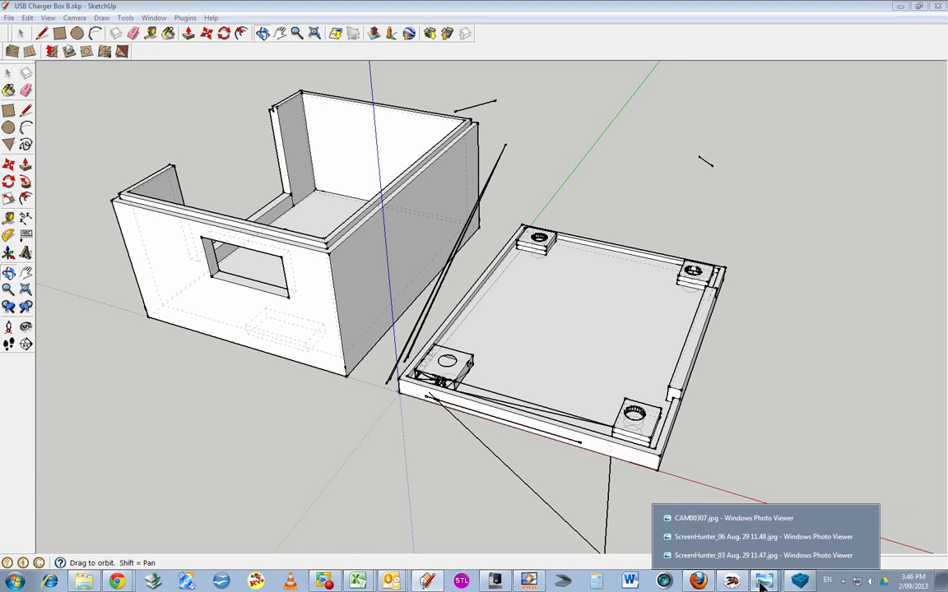
{"action": "left_click", "coordinate": [753, 519]}
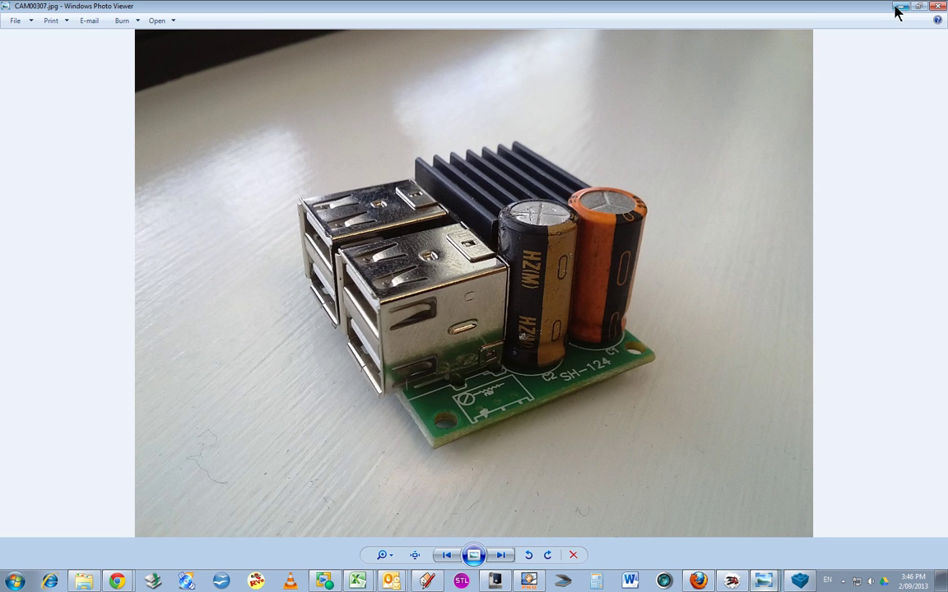
{"action": "left_click", "coordinate": [899, 6]}
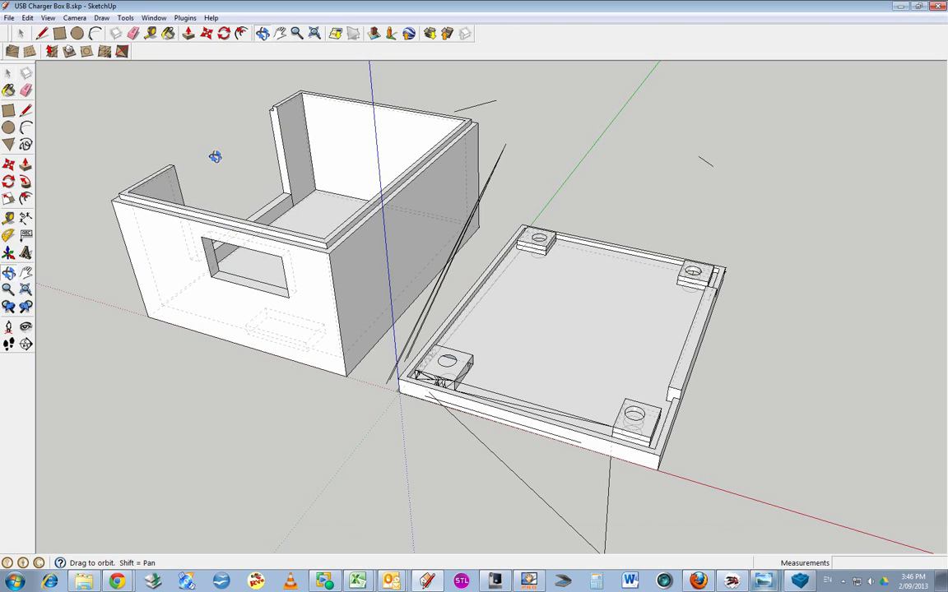
Step: Unhide all hidden geometry via Edit > Unhide > All
{"action": "left_click", "coordinate": [33, 19]}
{"action": "left_click", "coordinate": [47, 20]}
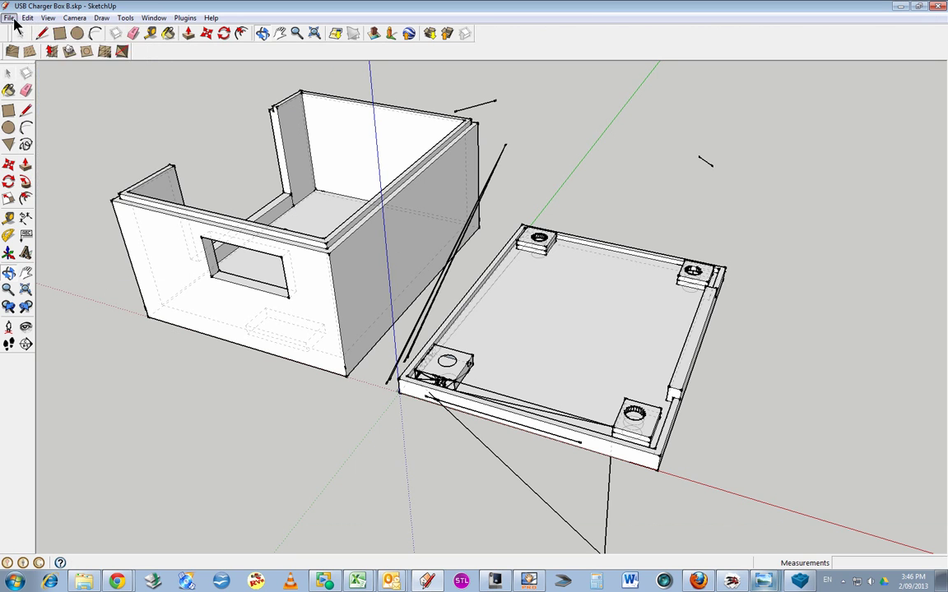
{"action": "left_click", "coordinate": [27, 20]}
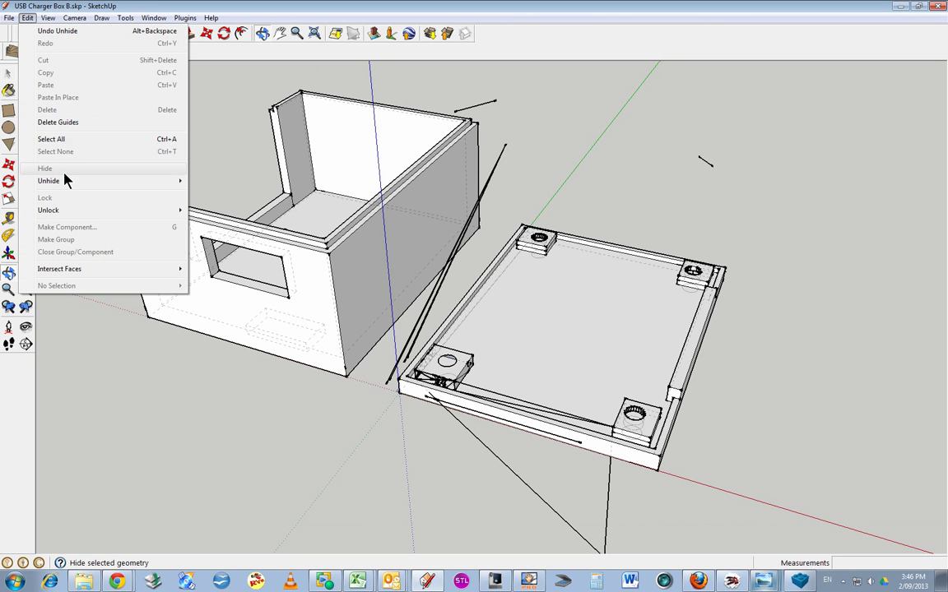
{"action": "mouse_move", "coordinate": [138, 184]}
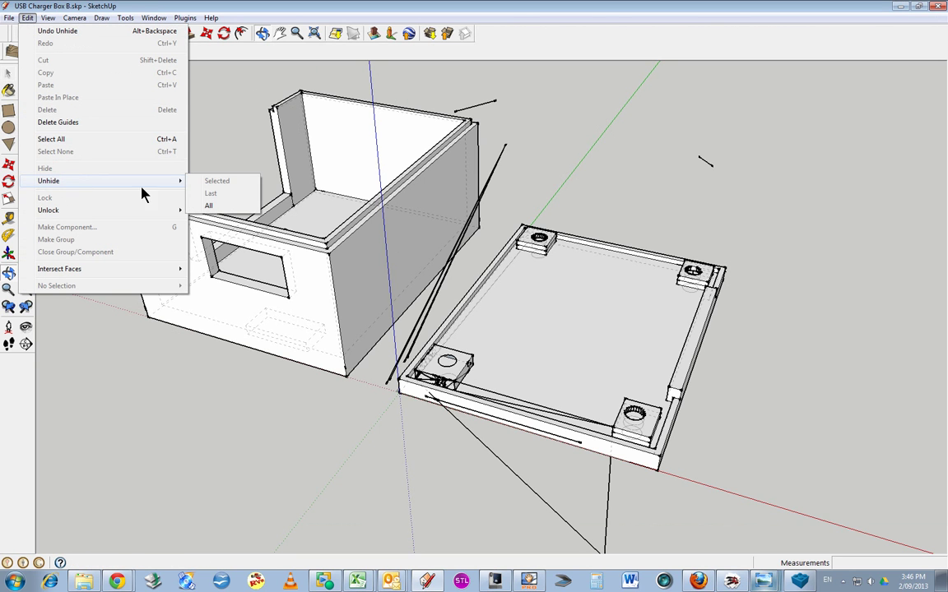
{"action": "left_click", "coordinate": [211, 205]}
Step: From a low frontal angle, delete the stray diagonal edge and the stray edge below the lid
{"action": "left_click", "coordinate": [262, 32]}
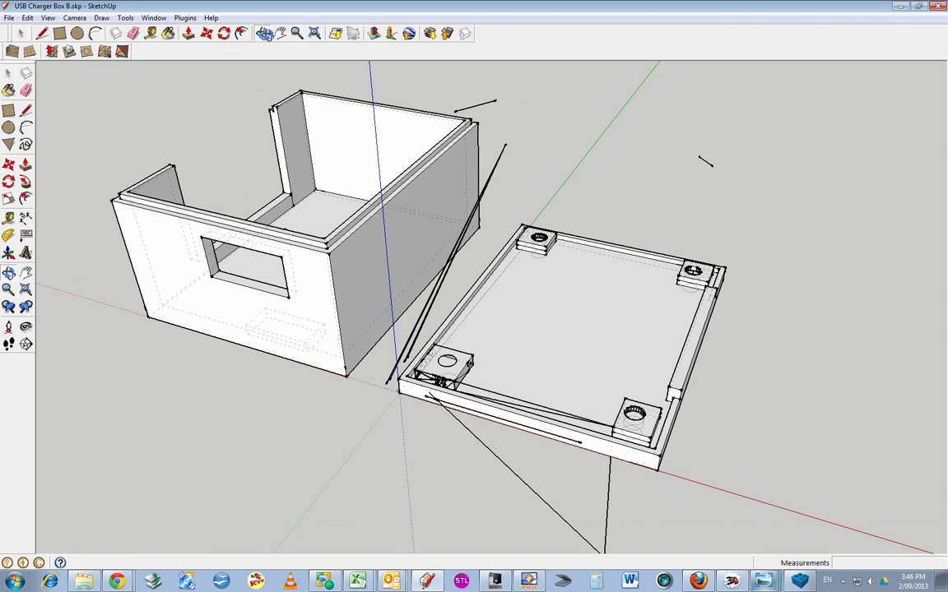
{"action": "left_click_drag", "start_coordinate": [375, 209], "coordinate": [695, 314]}
{"action": "left_click", "coordinate": [21, 33]}
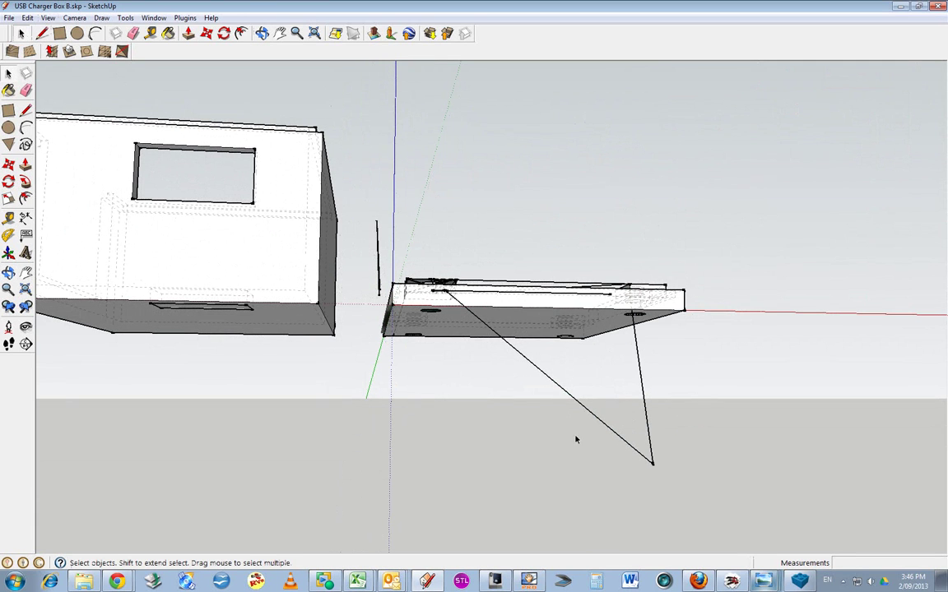
{"action": "left_click", "coordinate": [600, 418]}
{"action": "key", "text": "Delete"}
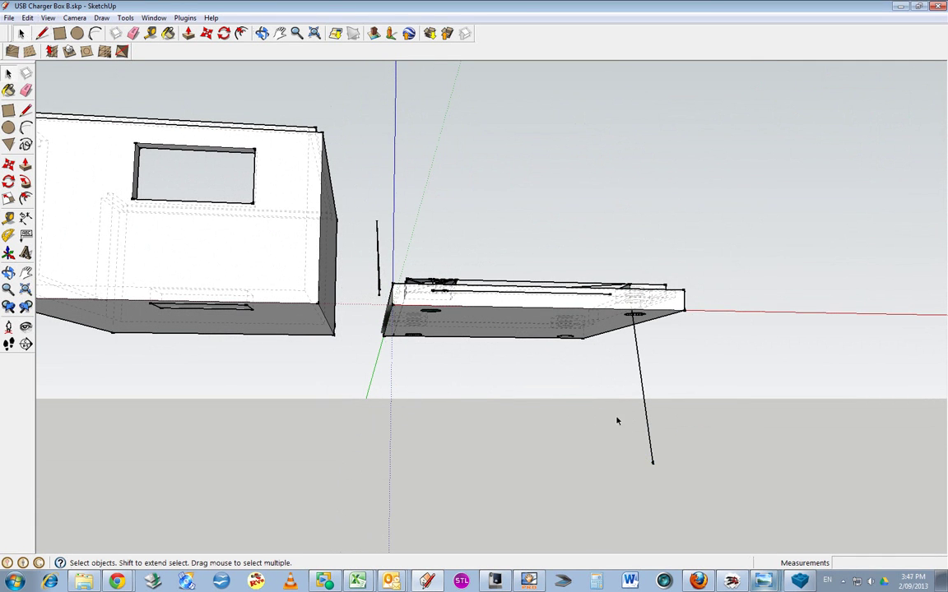
{"action": "left_click", "coordinate": [653, 466]}
{"action": "scroll", "coordinate": [654, 465], "scroll_direction": "up", "scroll_amount": 5}
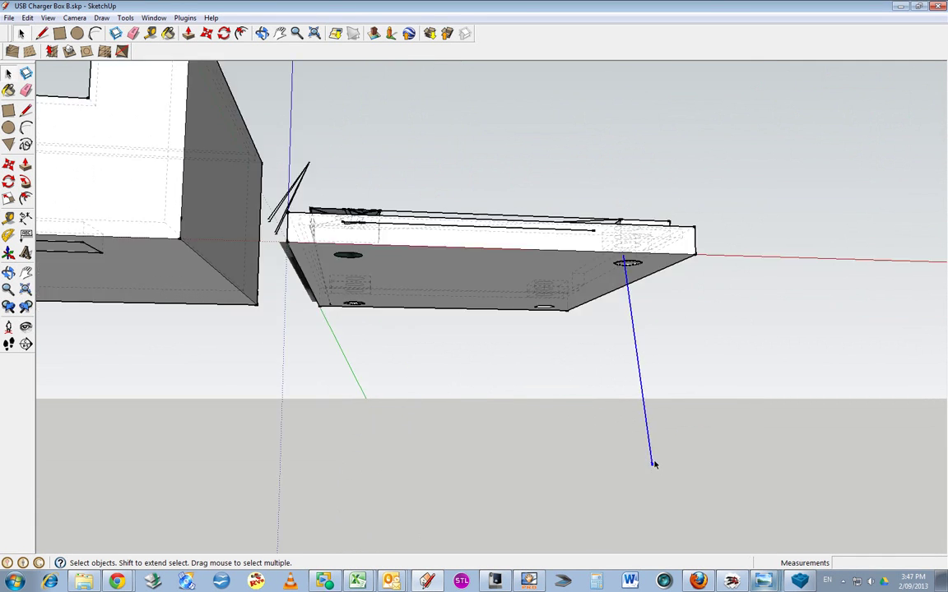
{"action": "key", "text": "Delete"}
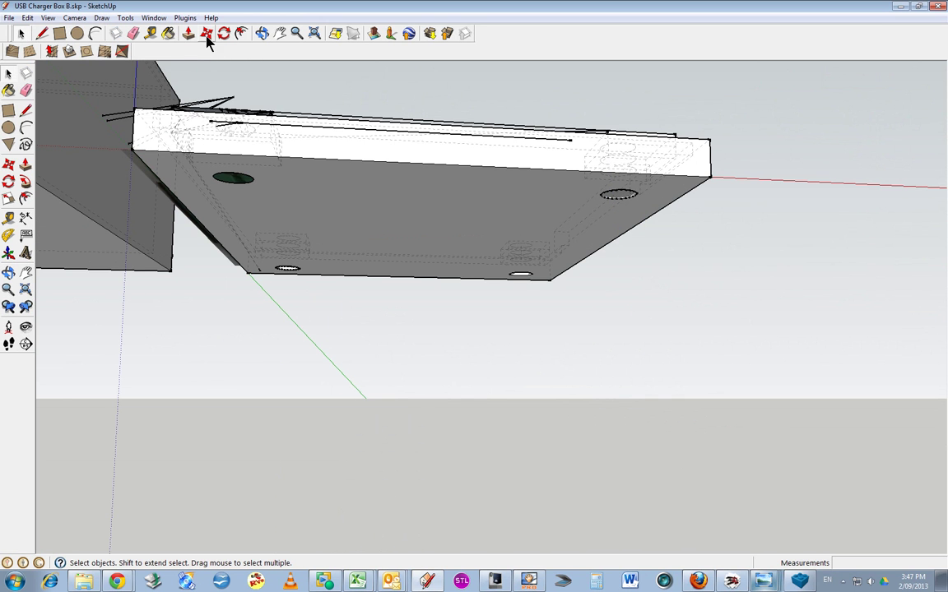
Step: Looking into the lid, delete the long diagonal edge, the front-face line and its leftover stub
{"action": "left_click", "coordinate": [261, 33]}
{"action": "left_click_drag", "start_coordinate": [277, 110], "coordinate": [216, 172]}
{"action": "left_click", "coordinate": [20, 33]}
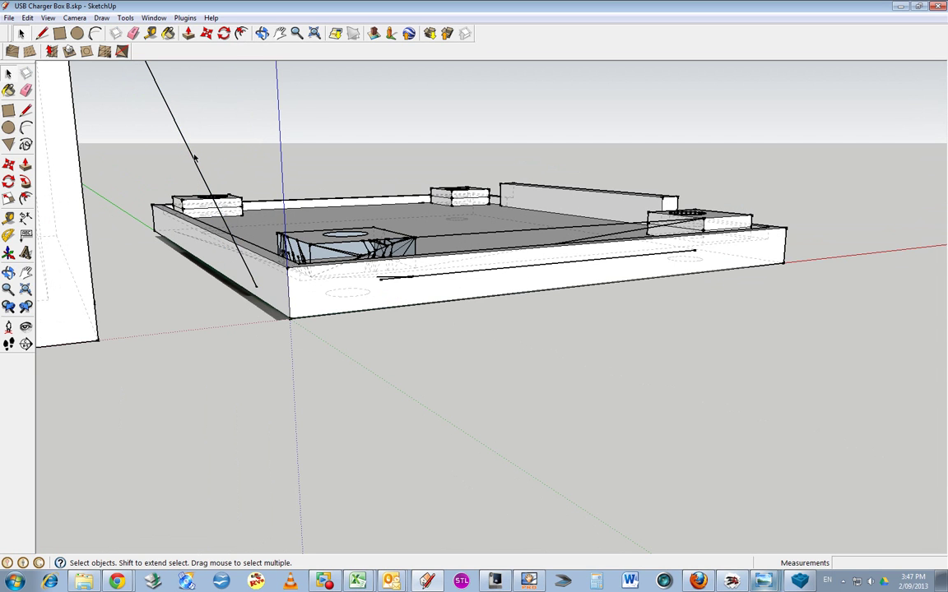
{"action": "left_click", "coordinate": [192, 158]}
{"action": "key", "text": "Delete"}
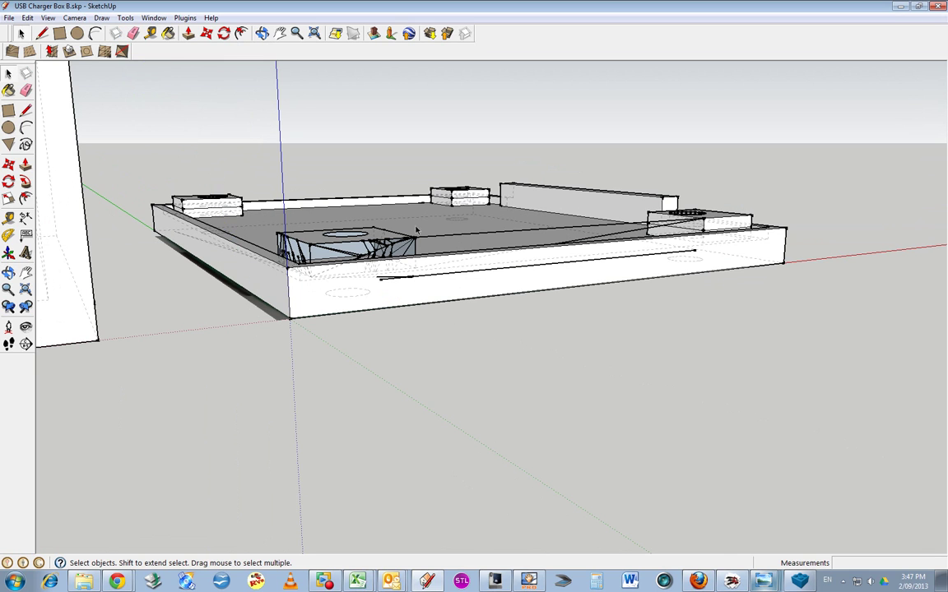
{"action": "left_click", "coordinate": [487, 271]}
{"action": "key", "text": "Delete"}
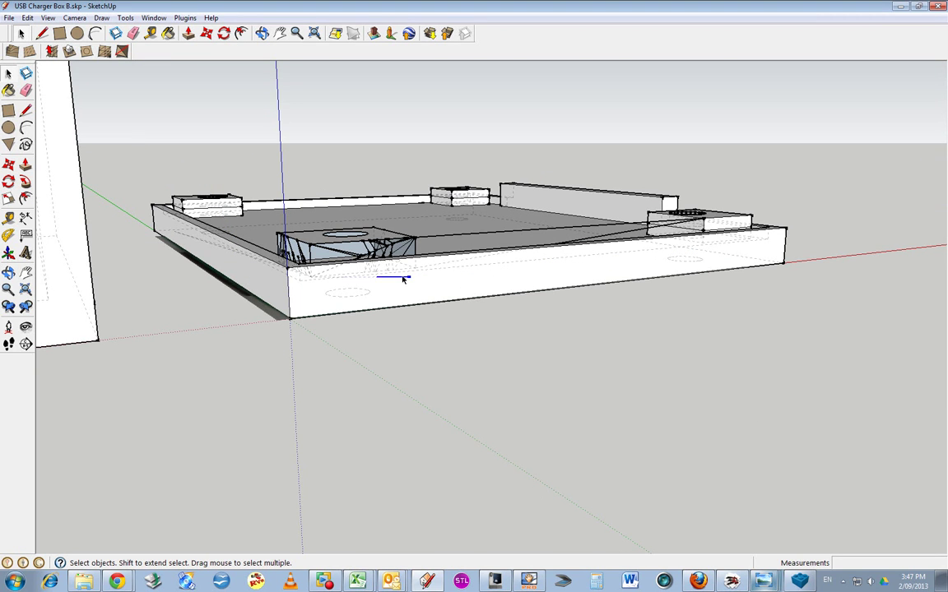
{"action": "key", "text": "Delete"}
Step: Delete the stray edges across the floor and beside the right block
{"action": "left_click", "coordinate": [483, 235]}
{"action": "key", "text": "Delete"}
{"action": "left_click", "coordinate": [604, 241]}
{"action": "key", "text": "Delete"}
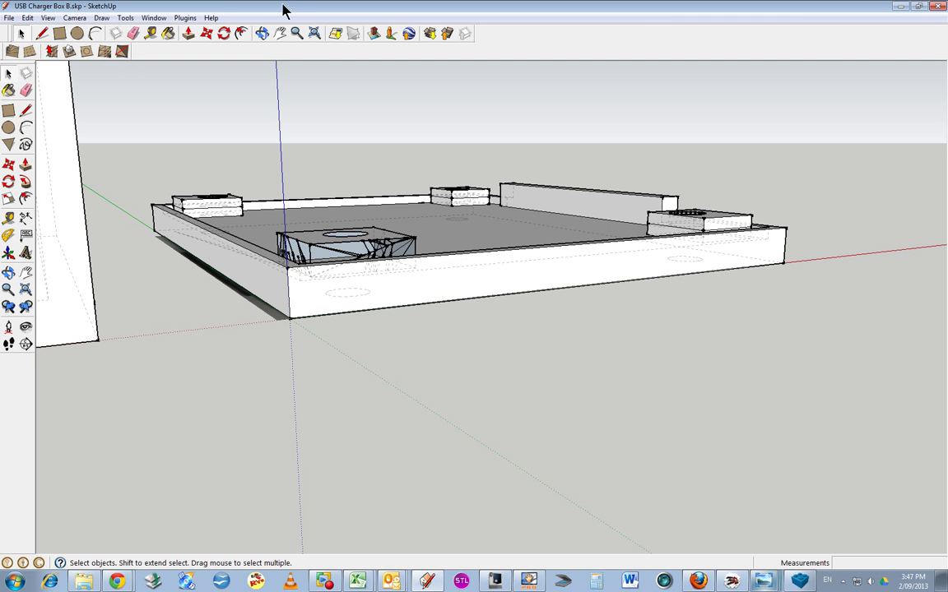
Step: From a top-down view, window-select and delete the corner block's square face and circle
{"action": "left_click", "coordinate": [261, 33]}
{"action": "left_click_drag", "start_coordinate": [272, 190], "coordinate": [557, 399]}
{"action": "left_click", "coordinate": [20, 33]}
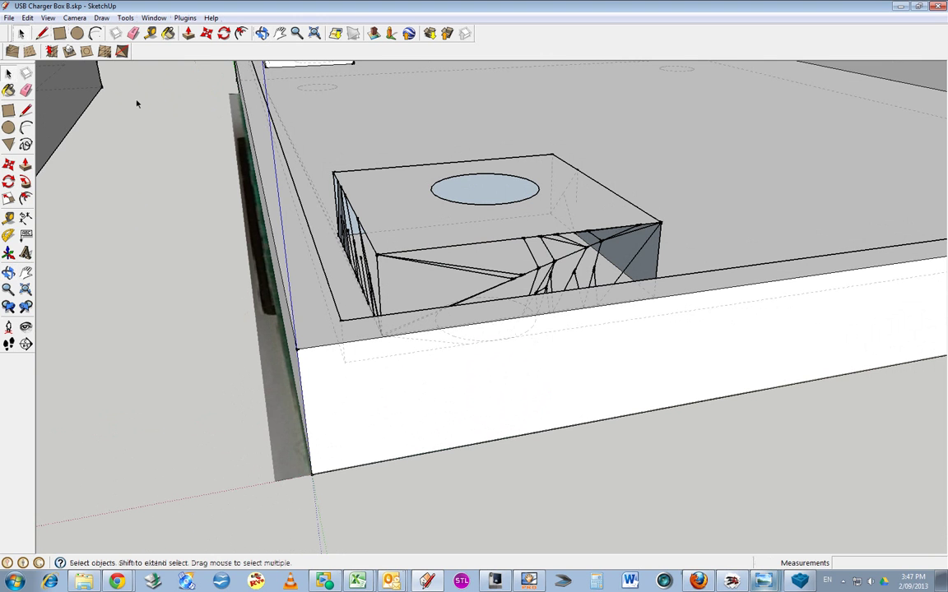
{"action": "left_click_drag", "start_coordinate": [319, 153], "coordinate": [626, 207]}
{"action": "left_click", "coordinate": [262, 33]}
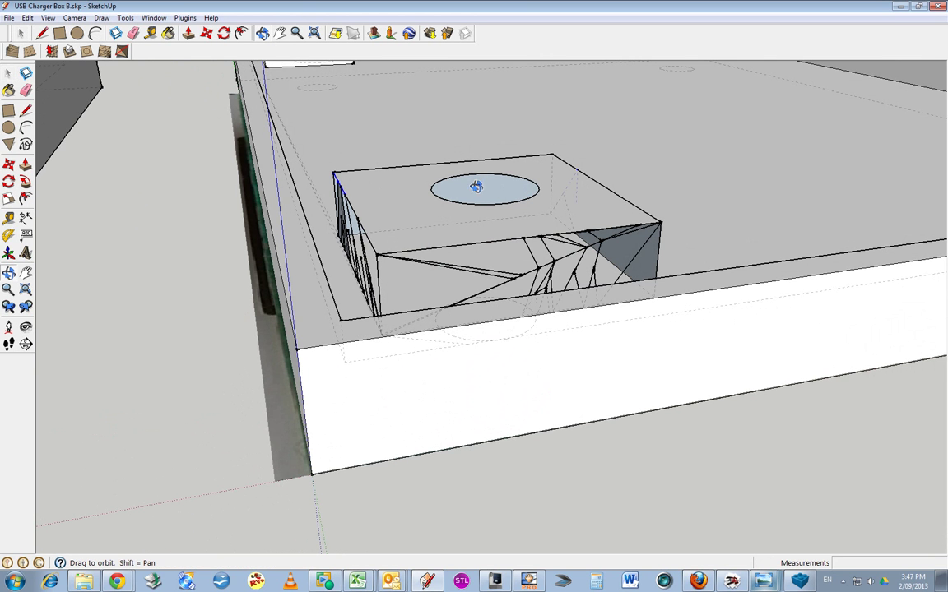
{"action": "left_click_drag", "start_coordinate": [479, 186], "coordinate": [906, 208]}
{"action": "left_click_drag", "start_coordinate": [544, 171], "coordinate": [573, 171]}
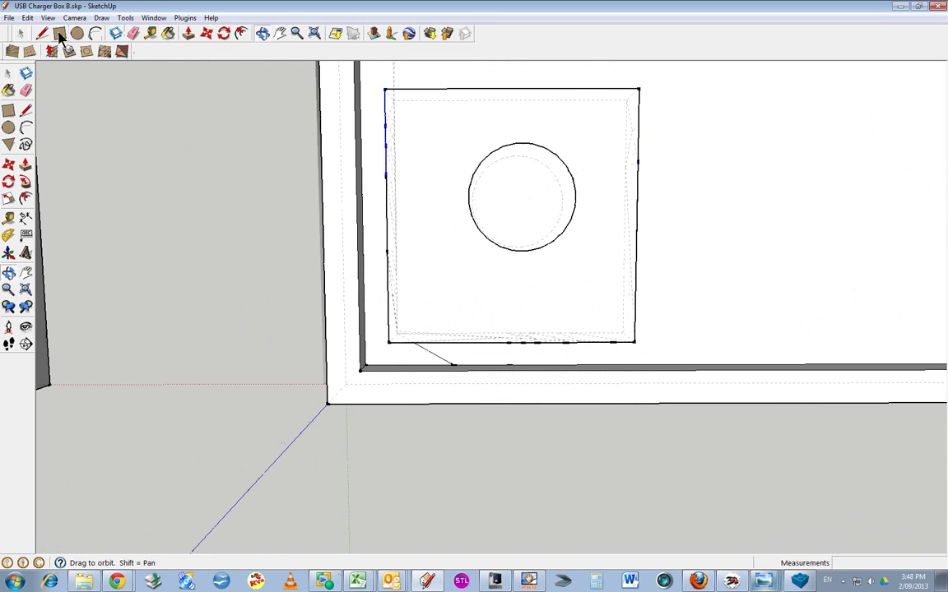
{"action": "left_click", "coordinate": [21, 34]}
{"action": "left_click_drag", "start_coordinate": [369, 78], "coordinate": [706, 360]}
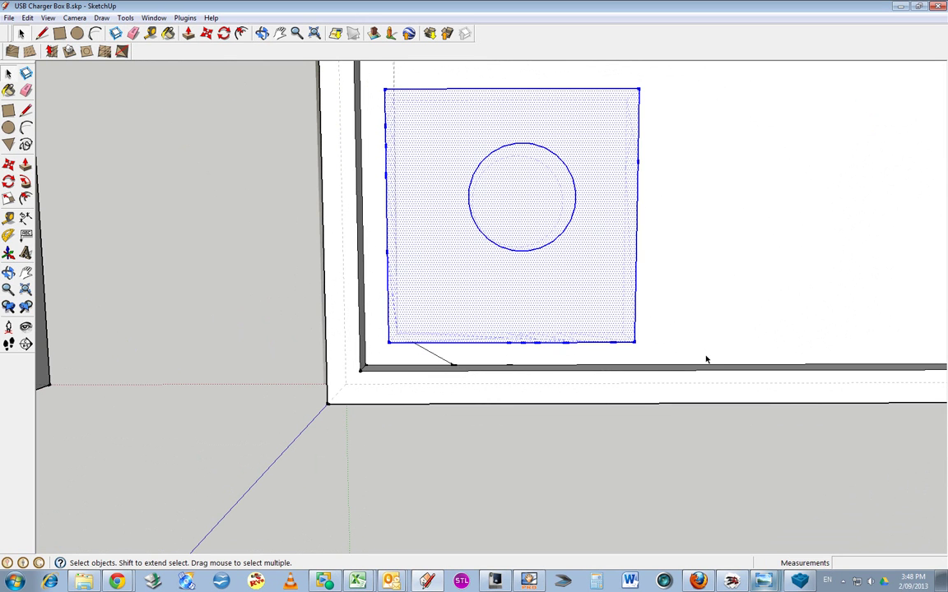
{"action": "key", "text": "Delete"}
Step: Delete the leftover diagonal edge and select a tiny leftover edge
{"action": "left_click", "coordinate": [413, 343]}
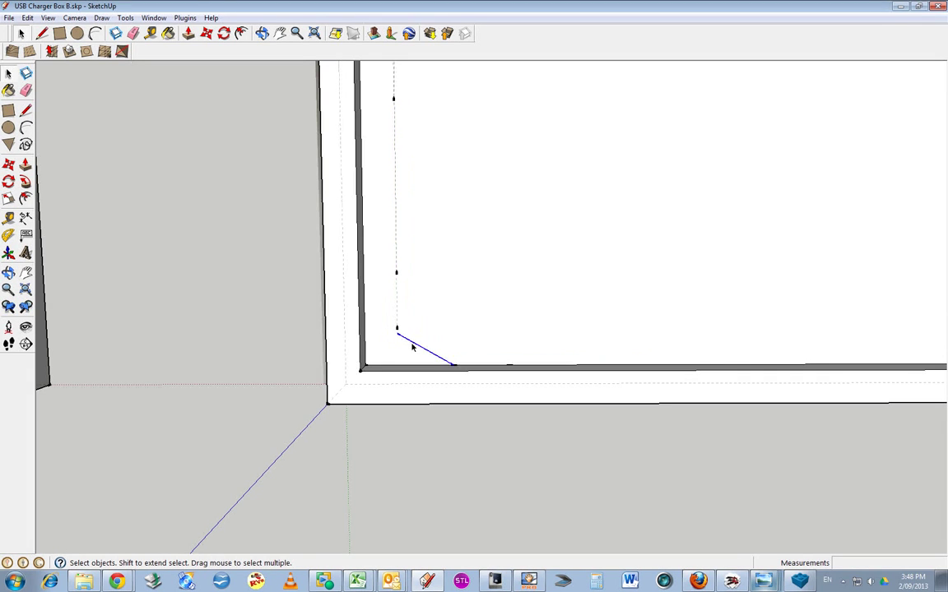
{"action": "key", "text": "Delete"}
{"action": "left_click", "coordinate": [397, 328]}
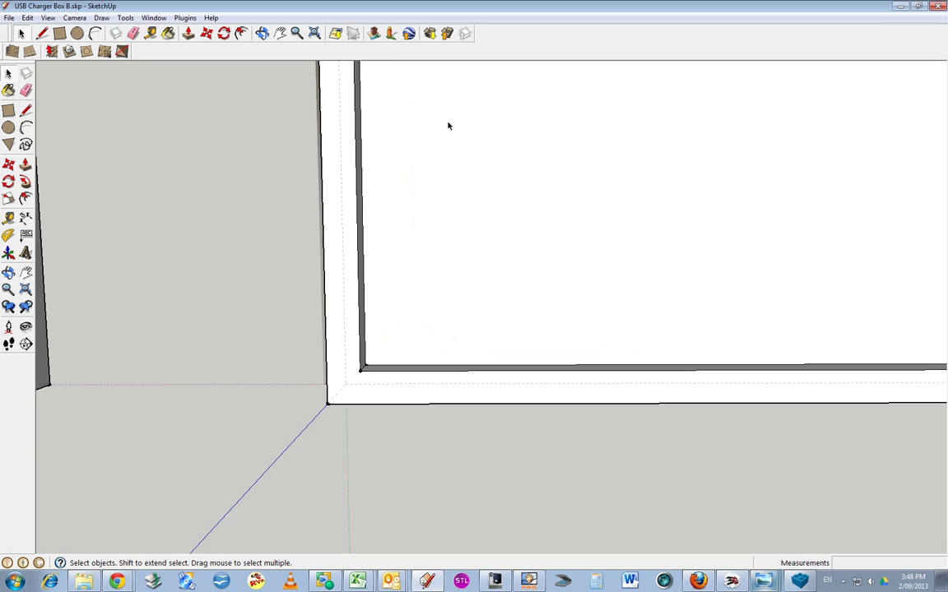
{"action": "scroll", "coordinate": [461, 127], "scroll_direction": "up", "scroll_amount": 3}
{"action": "scroll", "coordinate": [465, 129], "scroll_direction": "down", "scroll_amount": 2}
Step: Switch the face style to Wireframe so hidden edges show through
{"action": "left_click", "coordinate": [48, 17]}
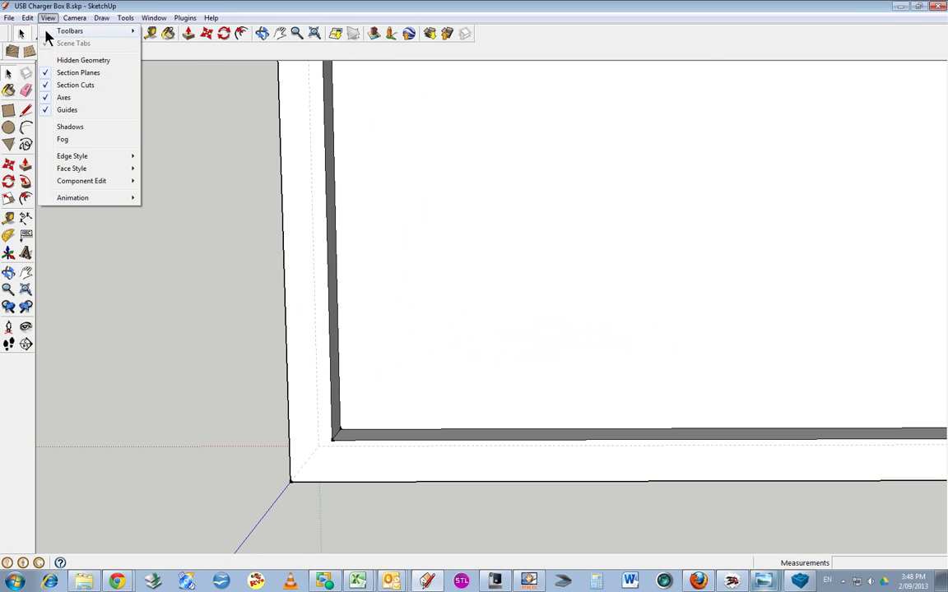
{"action": "mouse_move", "coordinate": [101, 171]}
{"action": "left_click", "coordinate": [186, 175]}
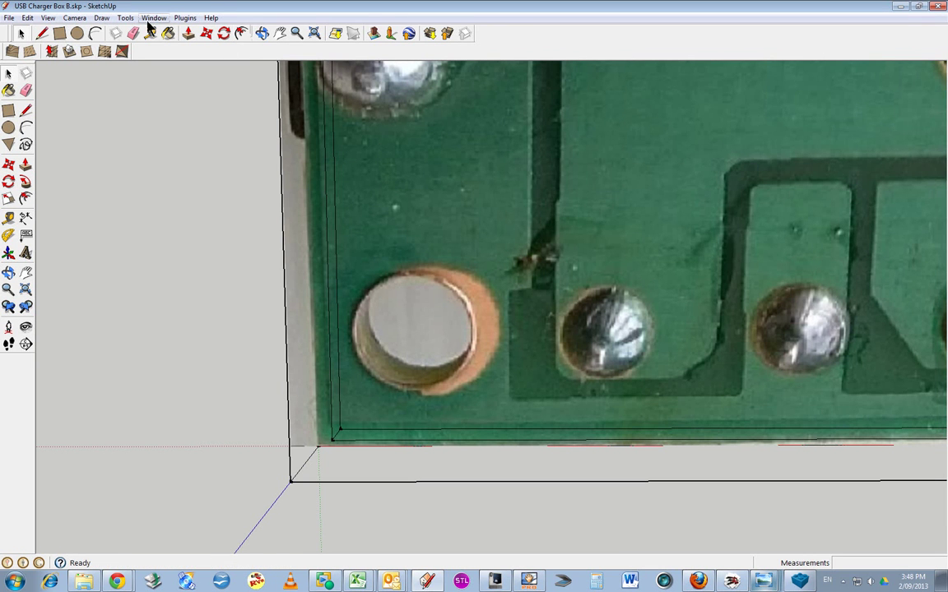
{"action": "left_click", "coordinate": [262, 33]}
{"action": "left_click_drag", "start_coordinate": [494, 165], "coordinate": [266, 275]}
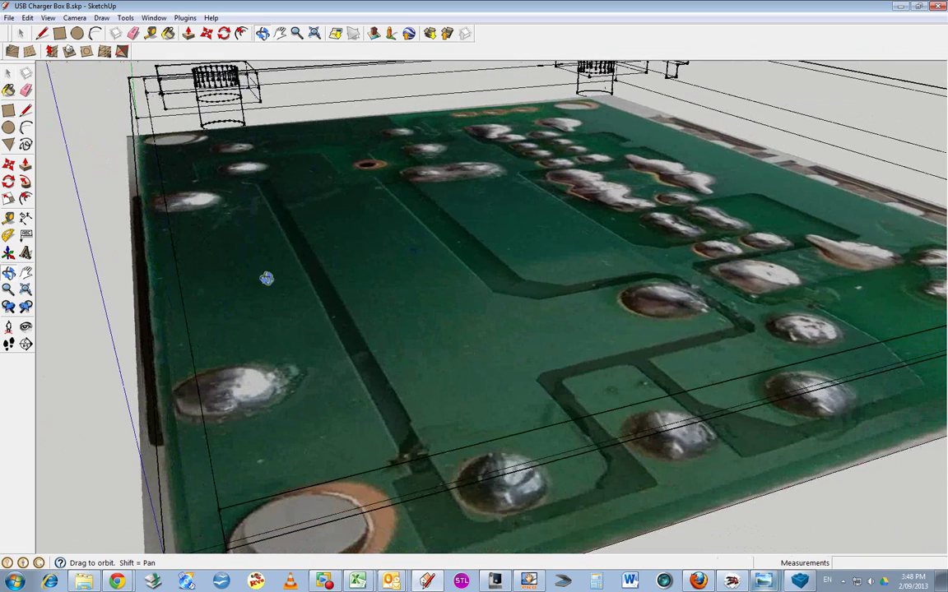
{"action": "left_click", "coordinate": [21, 33]}
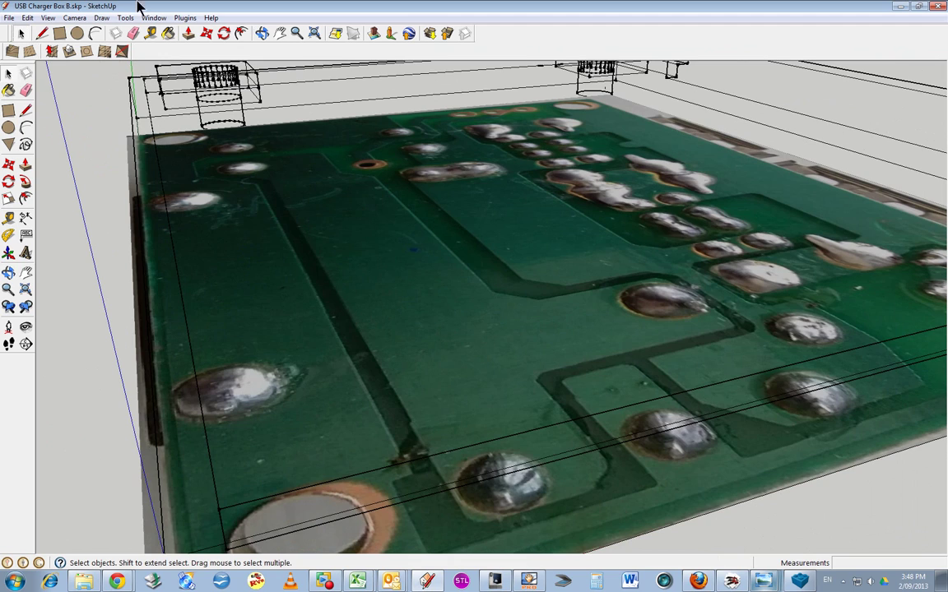
Step: Zoom extents and orbit to a low side view of the box and board
{"action": "left_click", "coordinate": [262, 33]}
{"action": "left_click_drag", "start_coordinate": [307, 193], "coordinate": [283, 339]}
{"action": "scroll", "coordinate": [283, 339], "scroll_direction": "down", "scroll_amount": 5}
{"action": "left_click", "coordinate": [314, 33]}
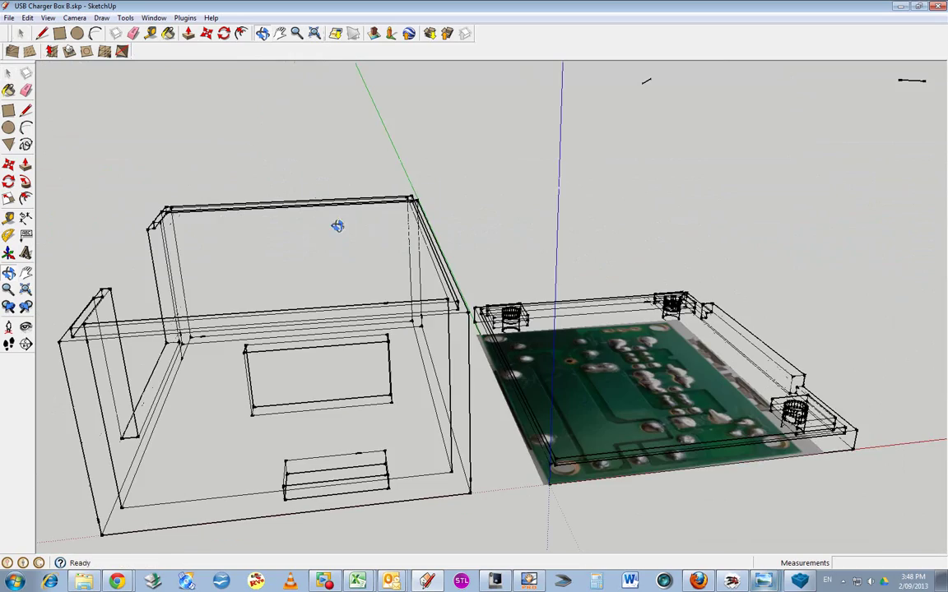
{"action": "left_click_drag", "start_coordinate": [413, 274], "coordinate": [444, 448]}
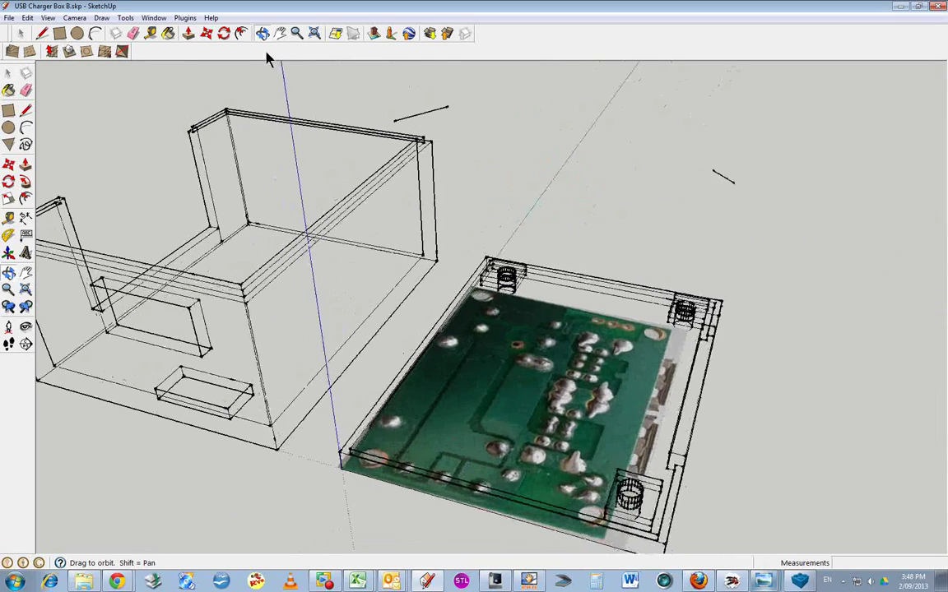
{"action": "left_click", "coordinate": [20, 33]}
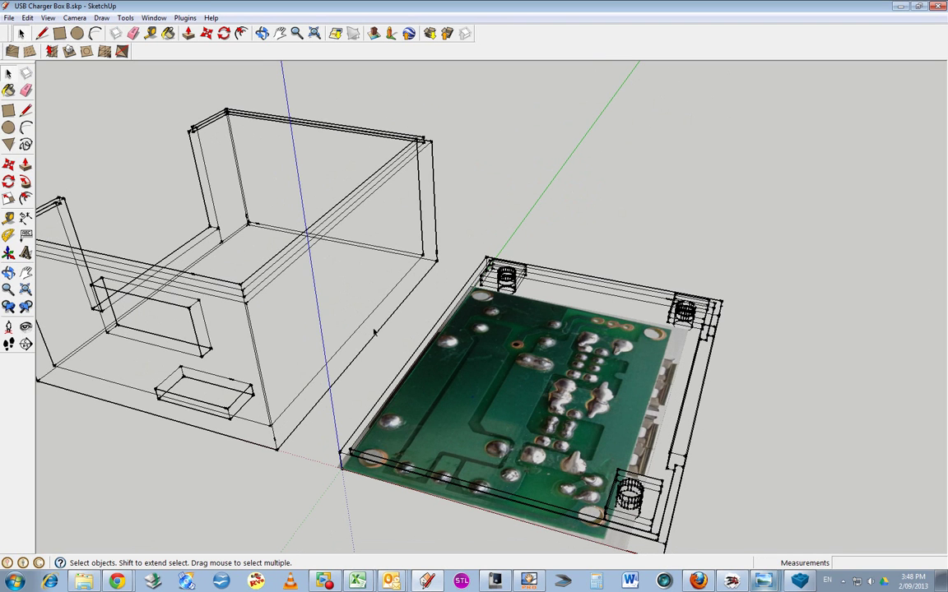
Step: Inspect the edge at the board's corner from a low, near-horizontal view
{"action": "left_click", "coordinate": [261, 33]}
{"action": "left_click_drag", "start_coordinate": [687, 501], "coordinate": [386, 296]}
{"action": "scroll", "coordinate": [386, 296], "scroll_direction": "up", "scroll_amount": 3}
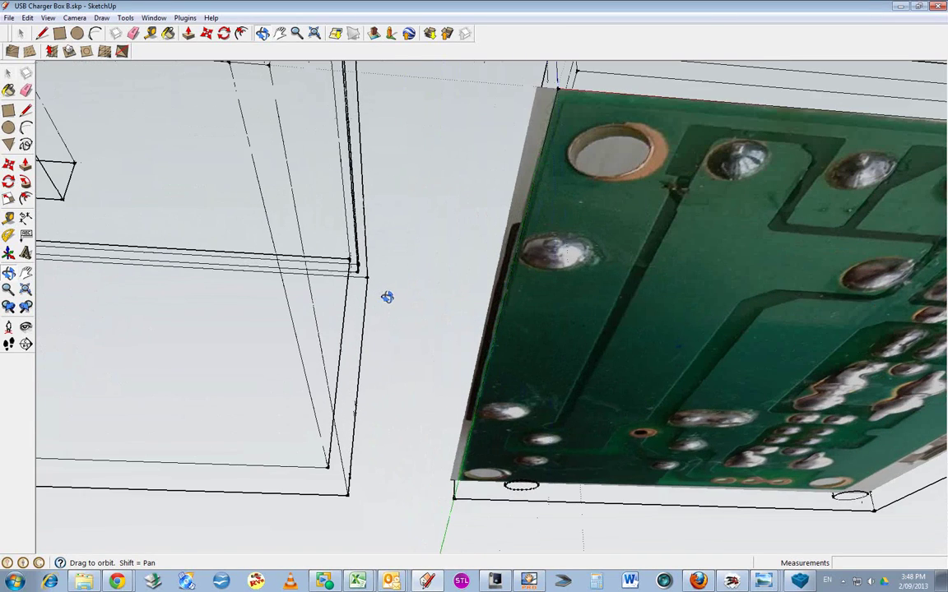
{"action": "left_click", "coordinate": [21, 34]}
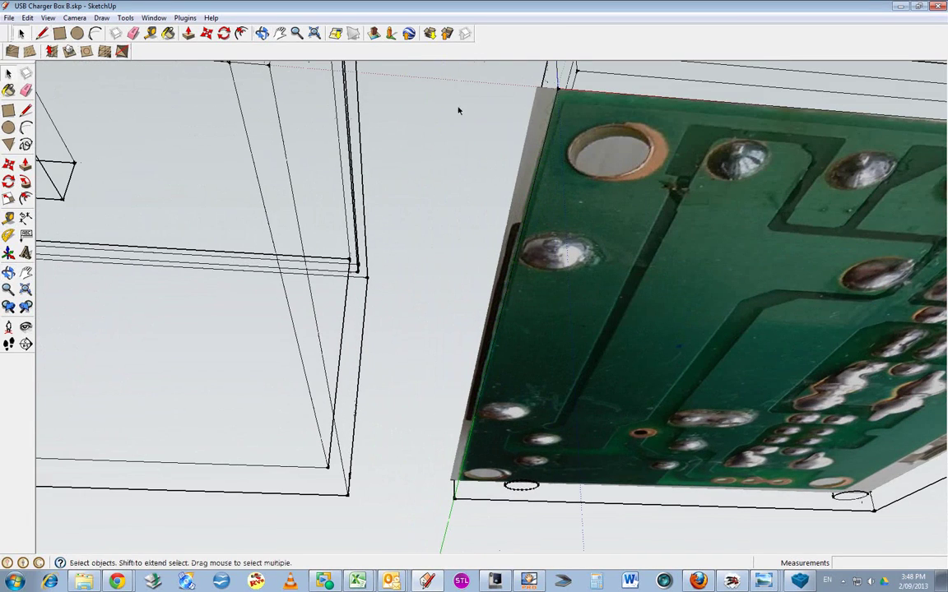
{"action": "left_click", "coordinate": [541, 100]}
{"action": "left_click", "coordinate": [449, 70]}
{"action": "left_click", "coordinate": [262, 32]}
{"action": "left_click_drag", "start_coordinate": [527, 148], "coordinate": [443, 314]}
{"action": "left_click", "coordinate": [20, 32]}
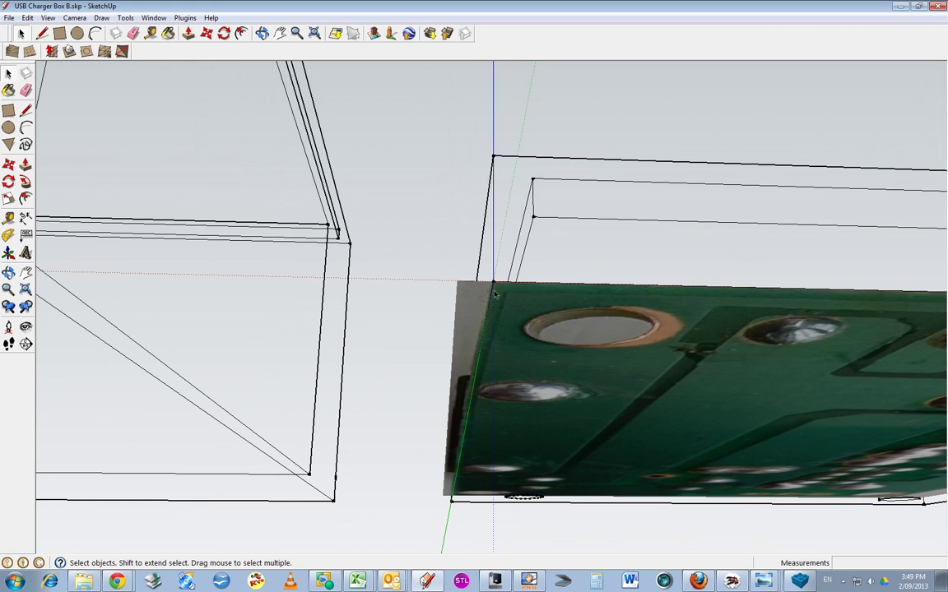
Step: Switch to Shaded face style and delete the circuit-board photo
{"action": "left_click", "coordinate": [47, 17]}
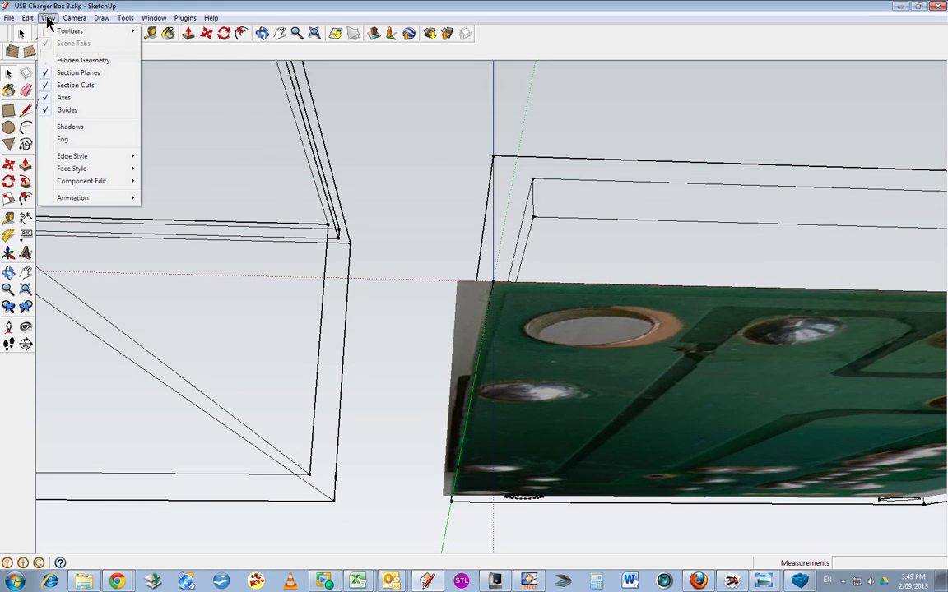
{"action": "mouse_move", "coordinate": [84, 169]}
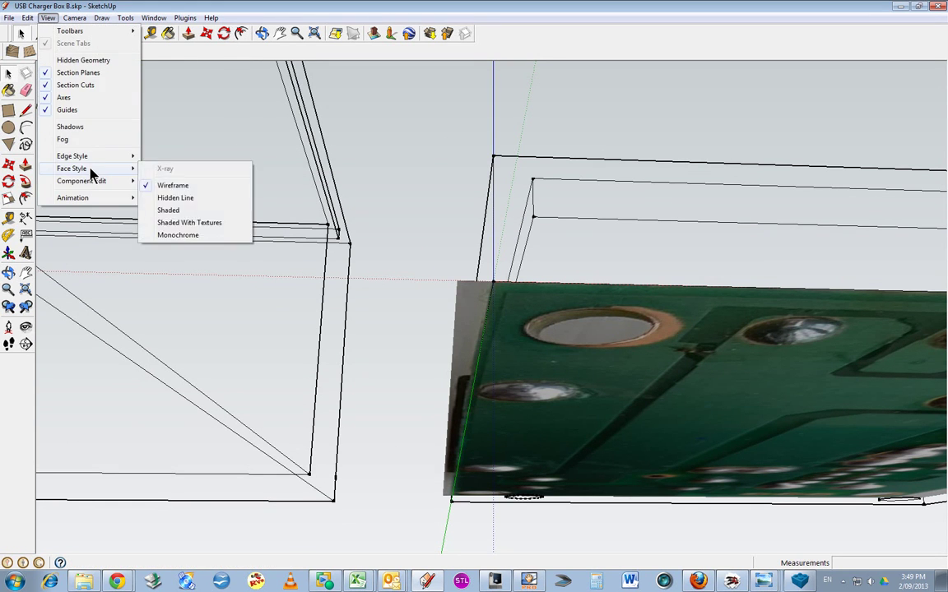
{"action": "left_click", "coordinate": [192, 223]}
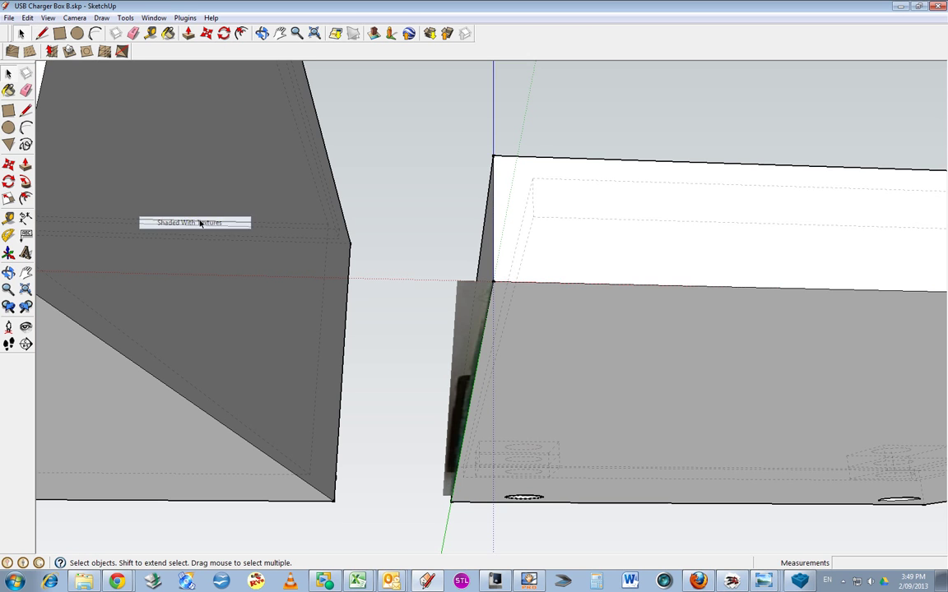
{"action": "left_click", "coordinate": [469, 294]}
{"action": "key", "text": "Delete"}
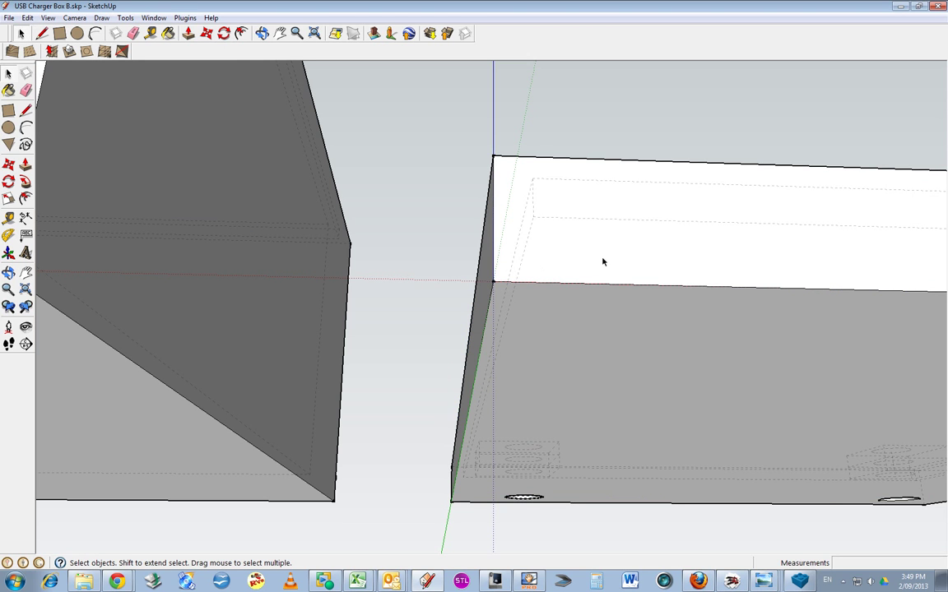
Step: Fit the model in view and orbit to a near top-down view of box and lid
{"action": "left_click", "coordinate": [262, 33]}
{"action": "left_click_drag", "start_coordinate": [667, 269], "coordinate": [614, 356]}
{"action": "left_click", "coordinate": [314, 33]}
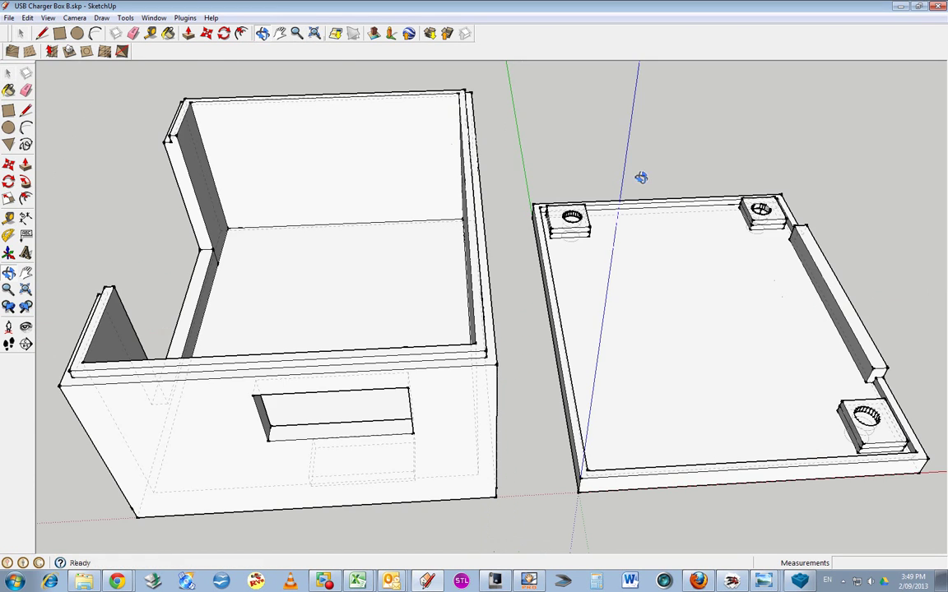
{"action": "left_click_drag", "start_coordinate": [682, 260], "coordinate": [582, 159]}
{"action": "left_click_drag", "start_coordinate": [580, 231], "coordinate": [587, 435]}
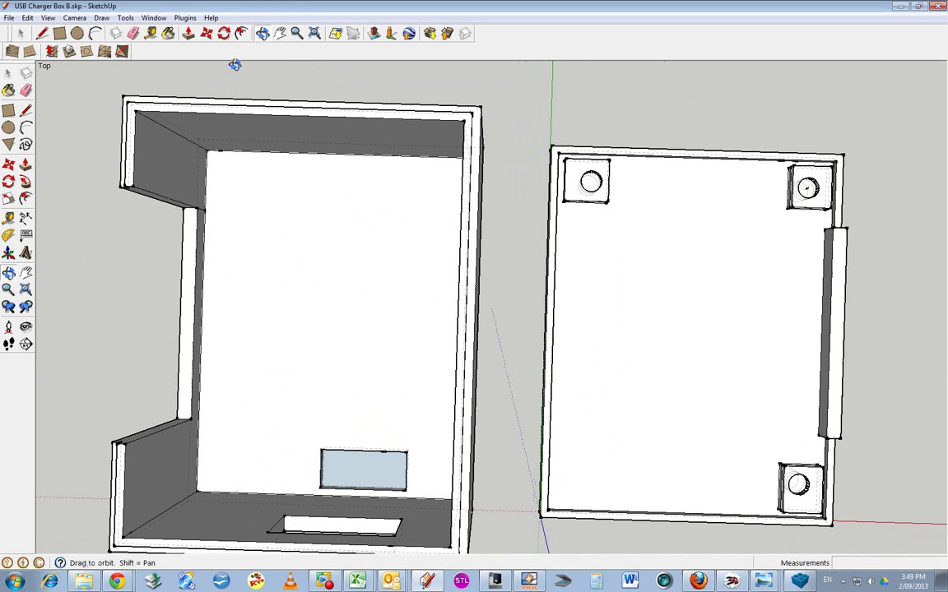
{"action": "left_click_drag", "start_coordinate": [356, 163], "coordinate": [541, 299]}
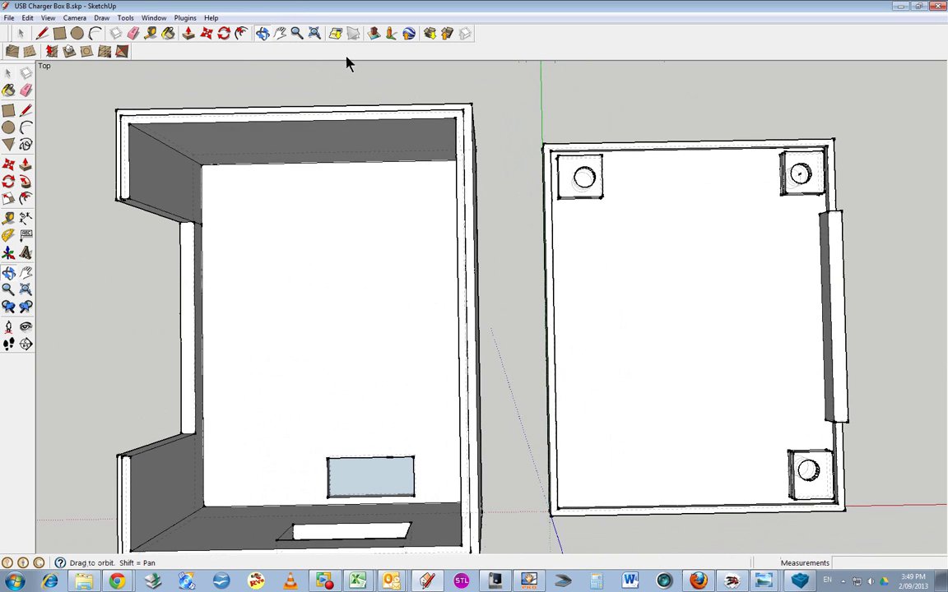
Step: Pan and zoom in on the lid's top-left hole block
{"action": "left_click", "coordinate": [281, 33]}
{"action": "left_click_drag", "start_coordinate": [711, 329], "coordinate": [608, 340]}
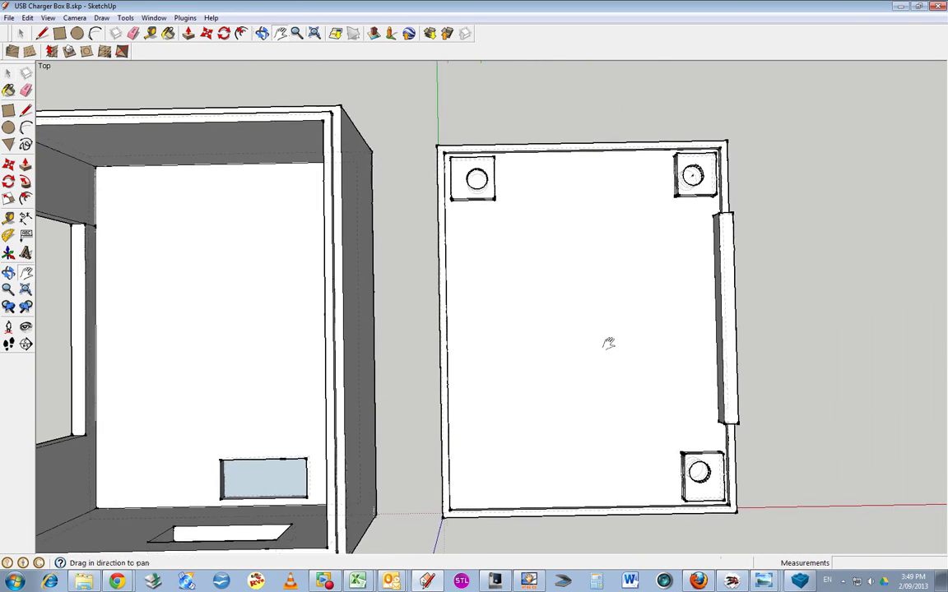
{"action": "scroll", "coordinate": [482, 231], "scroll_direction": "up", "scroll_amount": 2}
{"action": "scroll", "coordinate": [481, 231], "scroll_direction": "up", "scroll_amount": 1}
{"action": "left_click_drag", "start_coordinate": [482, 229], "coordinate": [526, 372]}
{"action": "scroll", "coordinate": [512, 284], "scroll_direction": "up", "scroll_amount": 4}
{"action": "scroll", "coordinate": [527, 371], "scroll_direction": "up", "scroll_amount": 2}
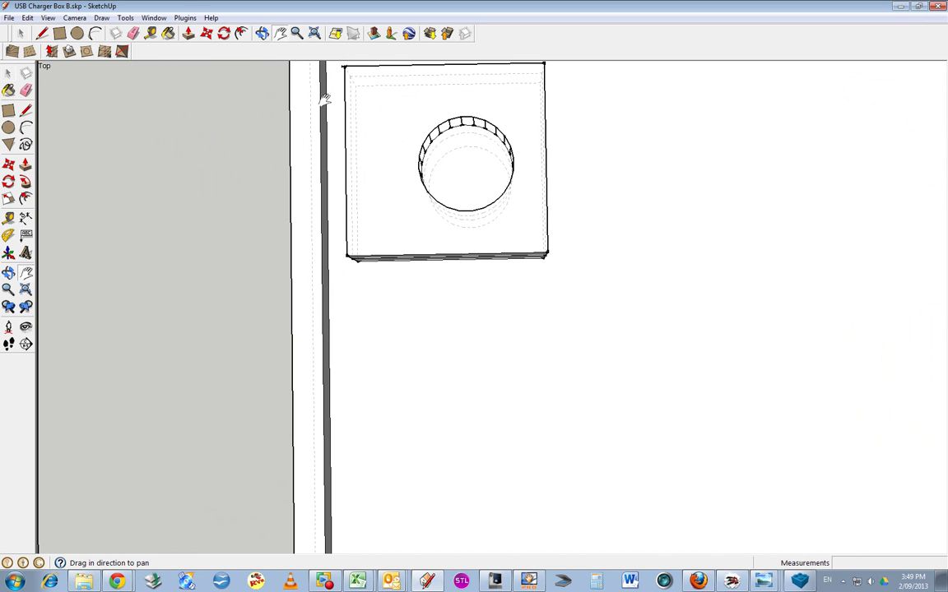
Step: With Tape Measure, place a guide about 45mm in from the lid's corner along the wall
{"action": "left_click", "coordinate": [152, 34]}
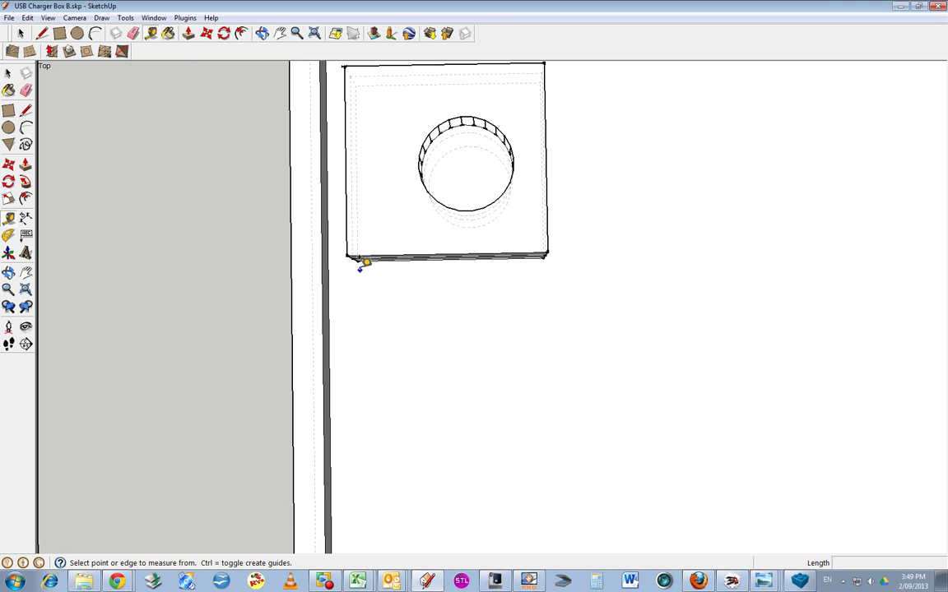
{"action": "left_click", "coordinate": [357, 260]}
{"action": "mouse_move", "coordinate": [360, 545]}
{"action": "middle_mouse_down", "text": "shift"}
{"action": "mouse_move", "coordinate": [363, 8]}
{"action": "mouse_move", "coordinate": [374, 0]}
{"action": "middle_mouse_up", "text": "shift"}
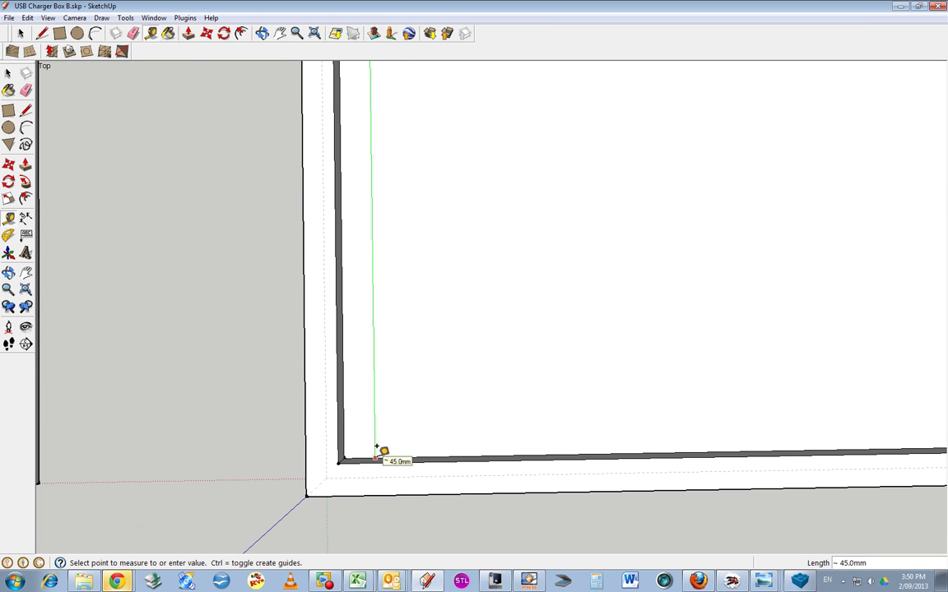
{"action": "left_click", "coordinate": [375, 454]}
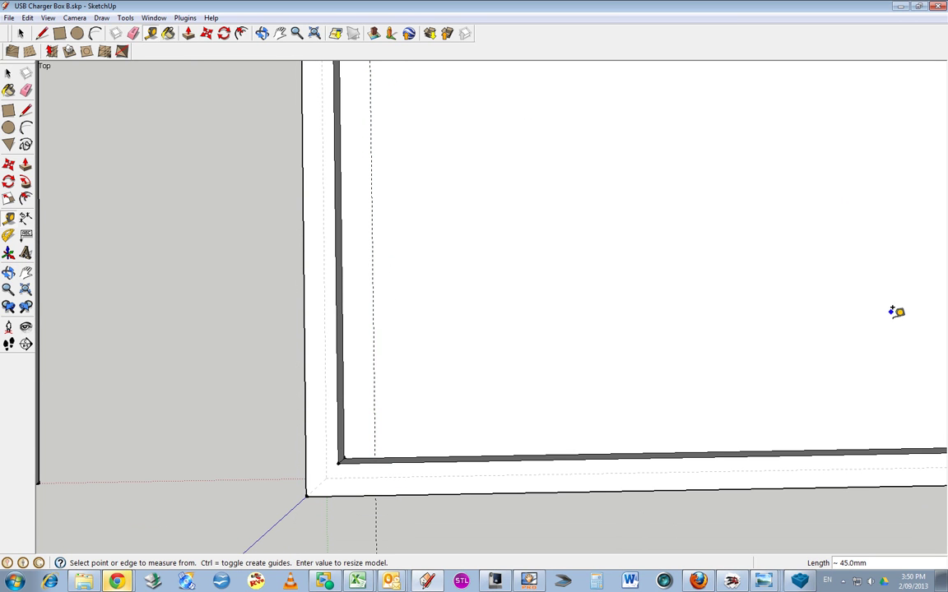
{"action": "scroll", "coordinate": [802, 284], "scroll_direction": "up", "scroll_amount": 3}
{"action": "scroll", "coordinate": [683, 222], "scroll_direction": "down", "scroll_amount": 3}
{"action": "scroll", "coordinate": [500, 95], "scroll_direction": "up", "scroll_amount": 1}
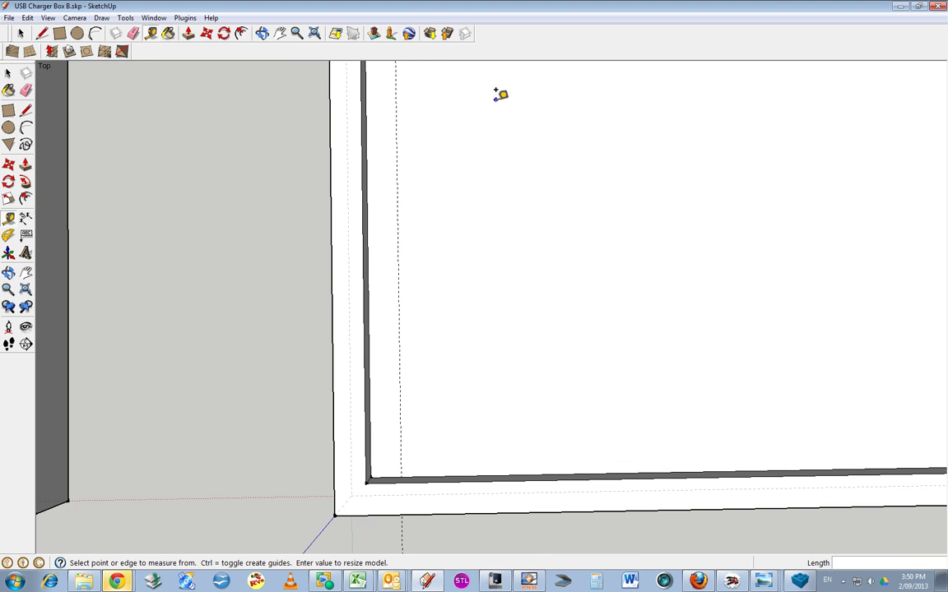
Step: Place a vertical guide from the hole block's corner down to the lid's bottom edge
{"action": "left_click", "coordinate": [280, 33]}
{"action": "left_click_drag", "start_coordinate": [576, 198], "coordinate": [564, 326]}
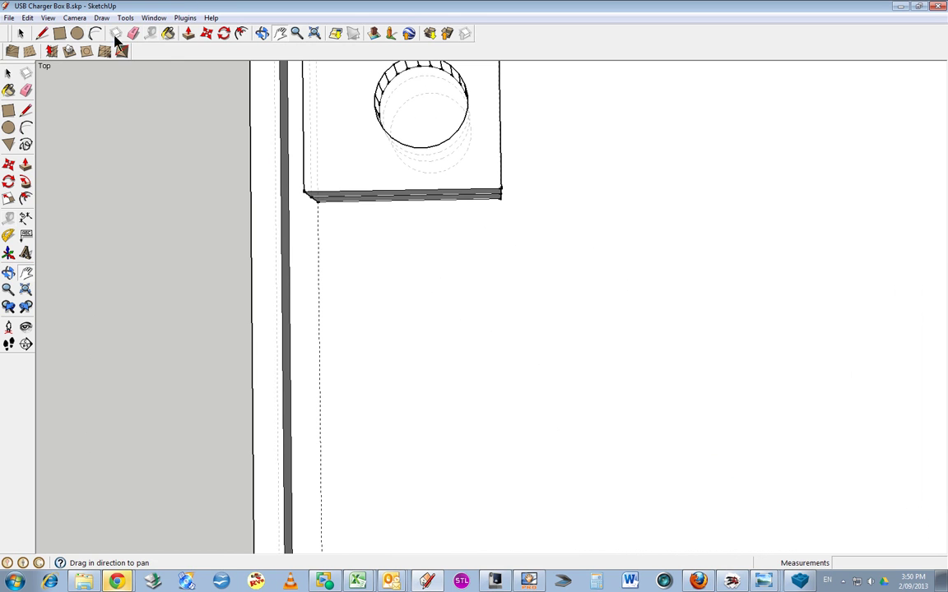
{"action": "left_click", "coordinate": [167, 33]}
{"action": "left_click", "coordinate": [501, 194]}
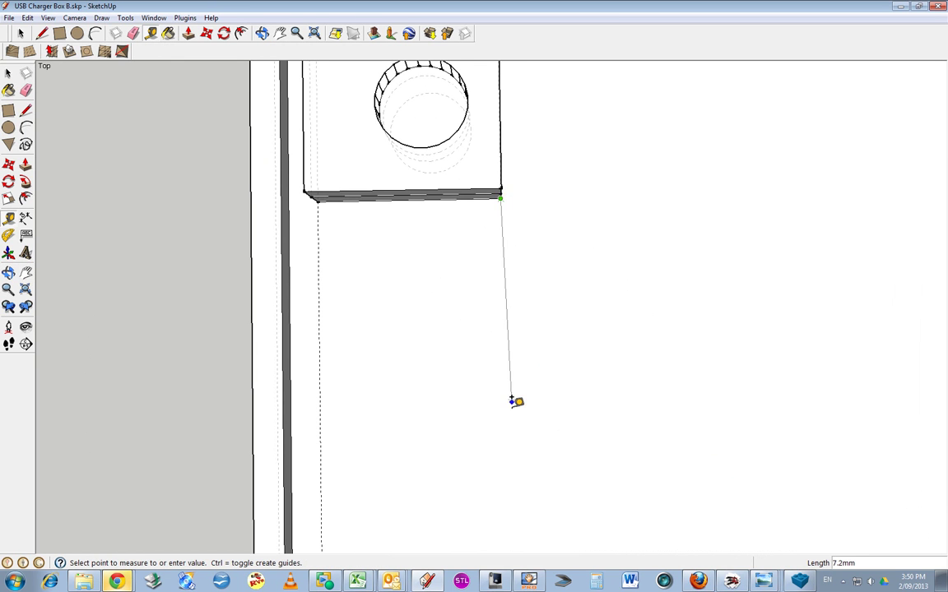
{"action": "middle_click_drag", "start_coordinate": [511, 567], "coordinate": [510, 450], "text": "shift"}
{"action": "middle_click_drag", "start_coordinate": [508, 550], "coordinate": [509, 61], "text": "shift"}
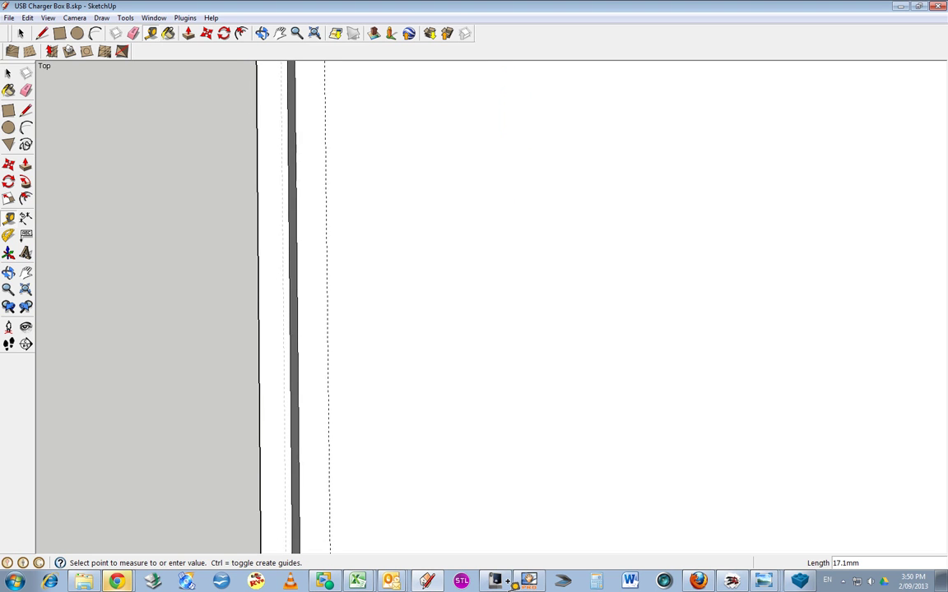
{"action": "middle_click_drag", "start_coordinate": [494, 588], "coordinate": [491, 499], "text": "shift"}
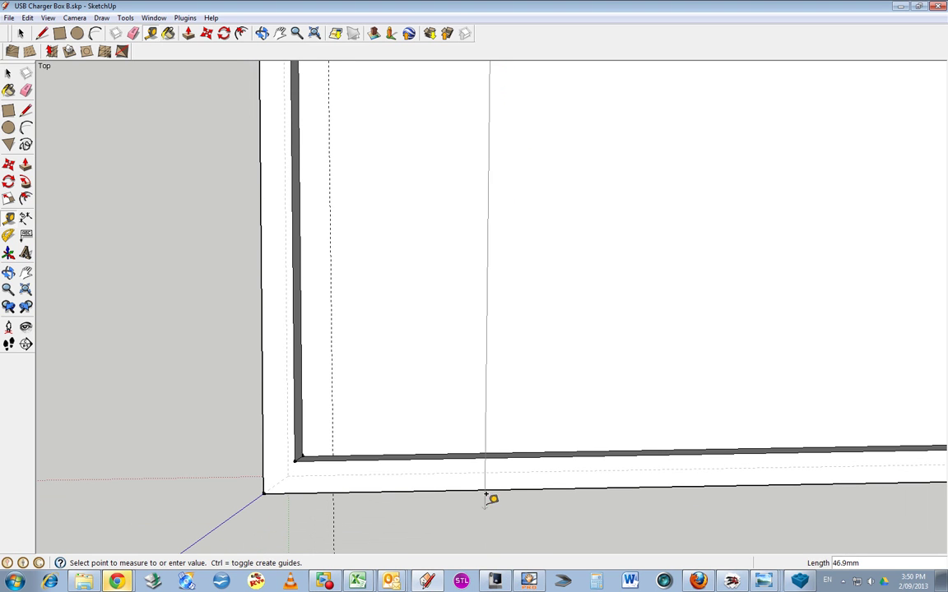
{"action": "left_click", "coordinate": [527, 447]}
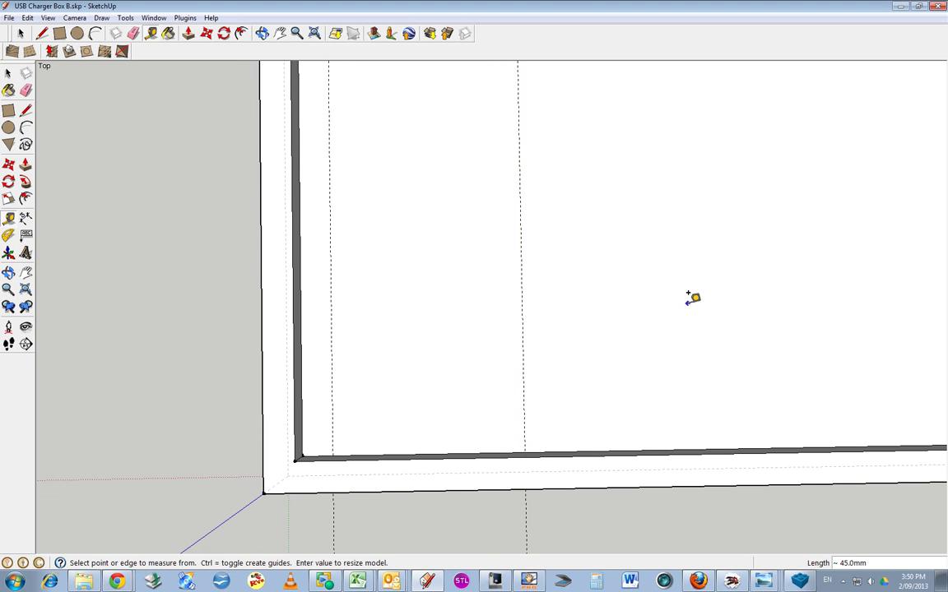
{"action": "scroll", "coordinate": [630, 260], "scroll_direction": "down", "scroll_amount": 4}
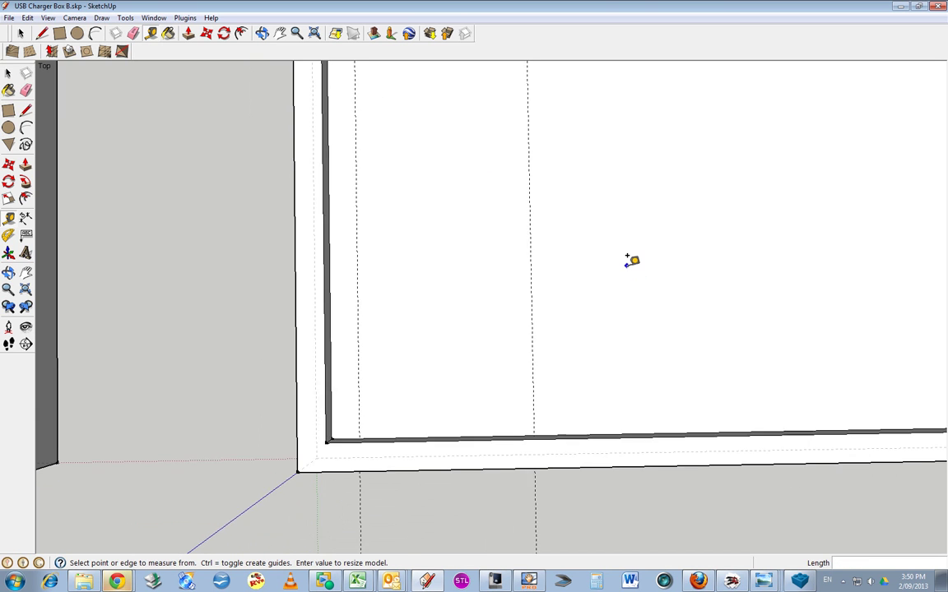
Step: Place horizontal guides at 33.8mm along the hole block's bottom and top edges
{"action": "left_click", "coordinate": [280, 33]}
{"action": "left_click_drag", "start_coordinate": [582, 164], "coordinate": [496, 236]}
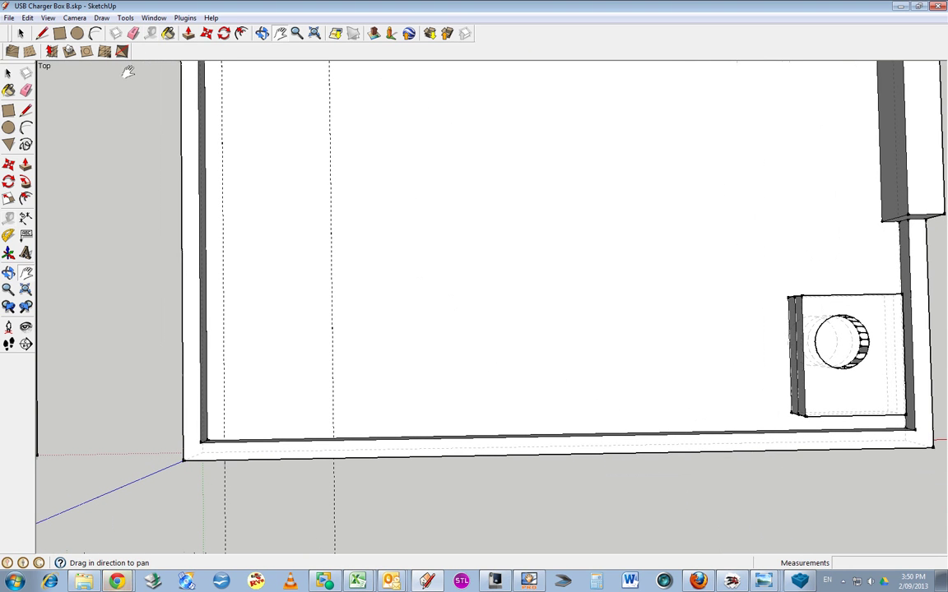
{"action": "left_click", "coordinate": [150, 34]}
{"action": "left_click", "coordinate": [792, 410]}
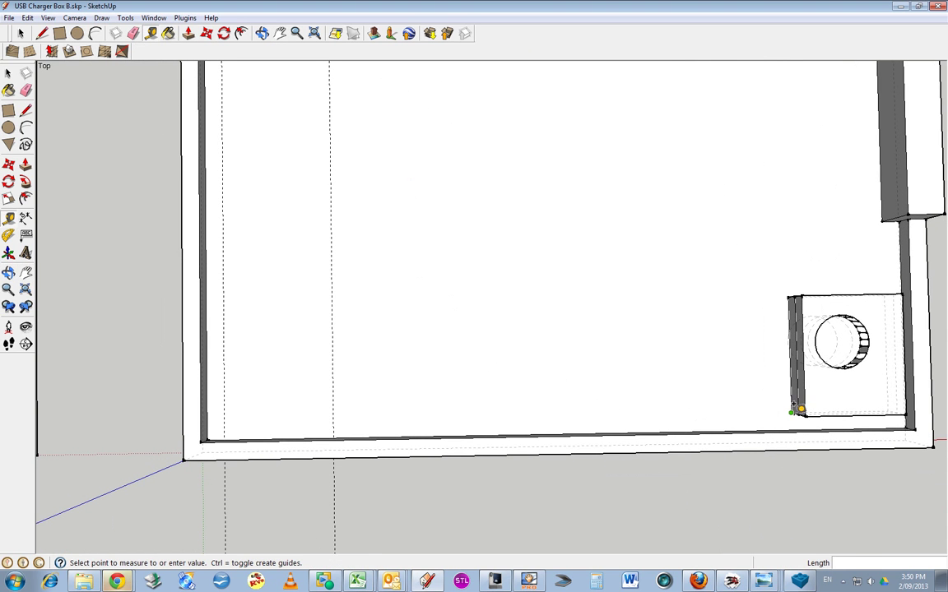
{"action": "left_click", "coordinate": [209, 416]}
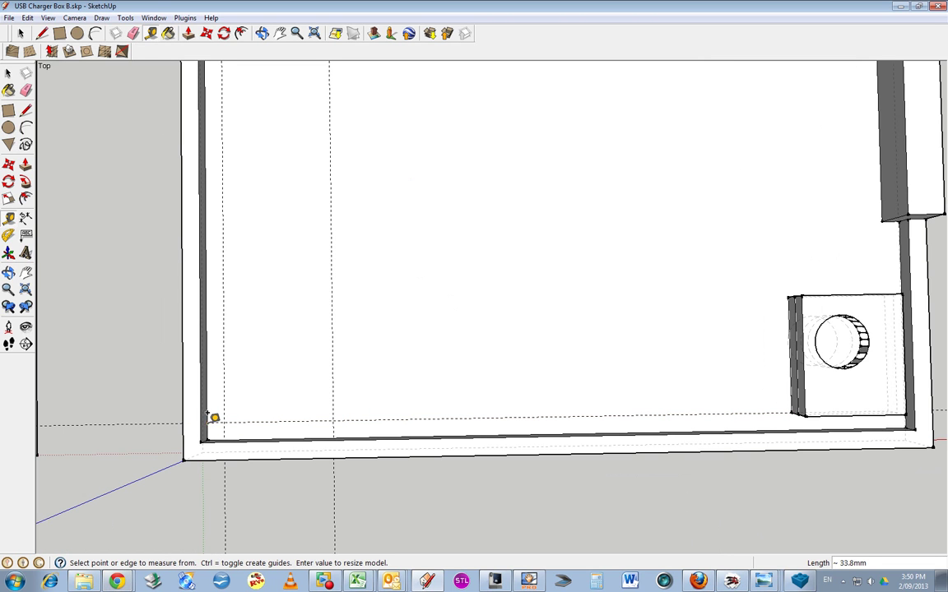
{"action": "left_click", "coordinate": [792, 297]}
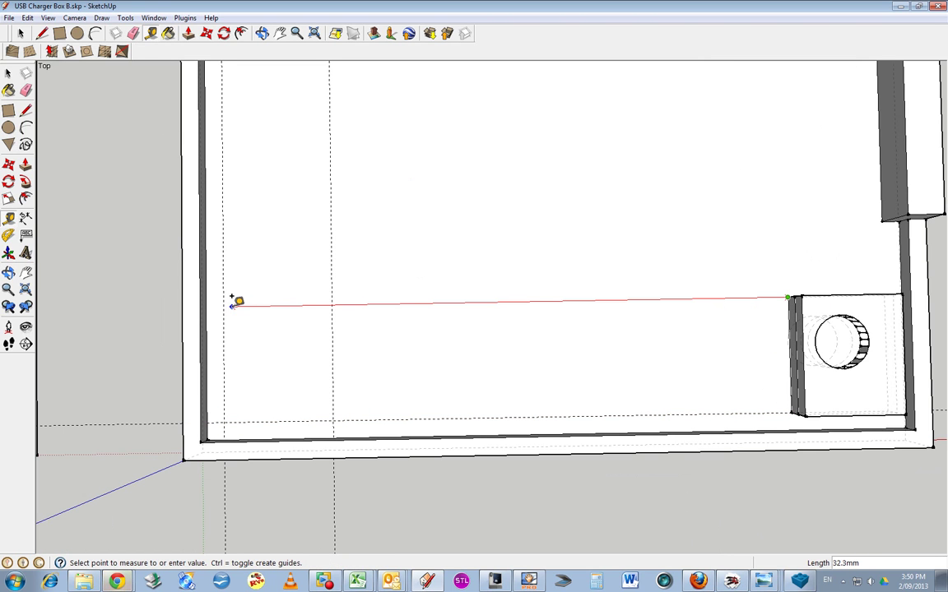
{"action": "left_click", "coordinate": [207, 300]}
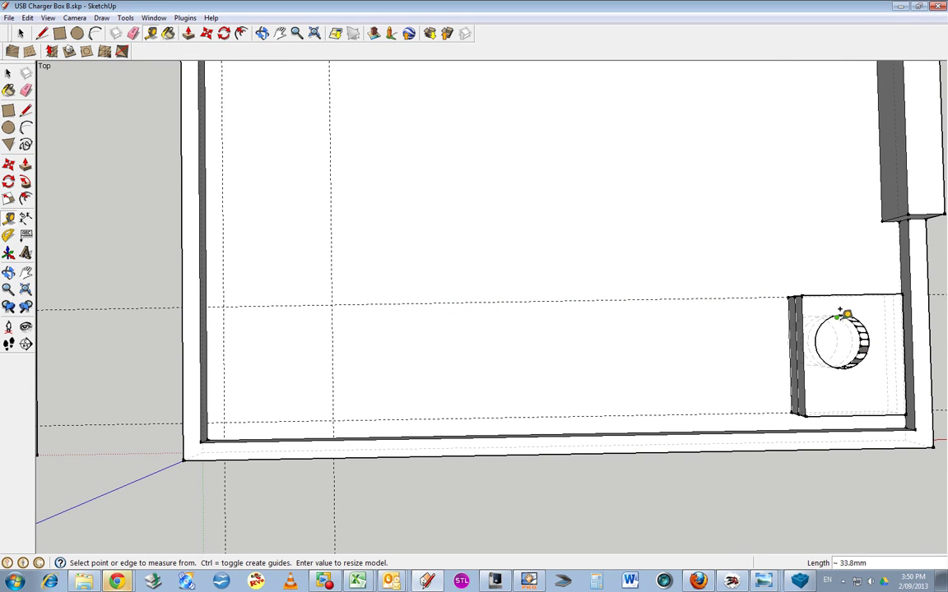
{"action": "left_click", "coordinate": [280, 32]}
{"action": "left_click_drag", "start_coordinate": [767, 349], "coordinate": [414, 344]}
{"action": "scroll", "coordinate": [420, 344], "scroll_direction": "up", "scroll_amount": 7}
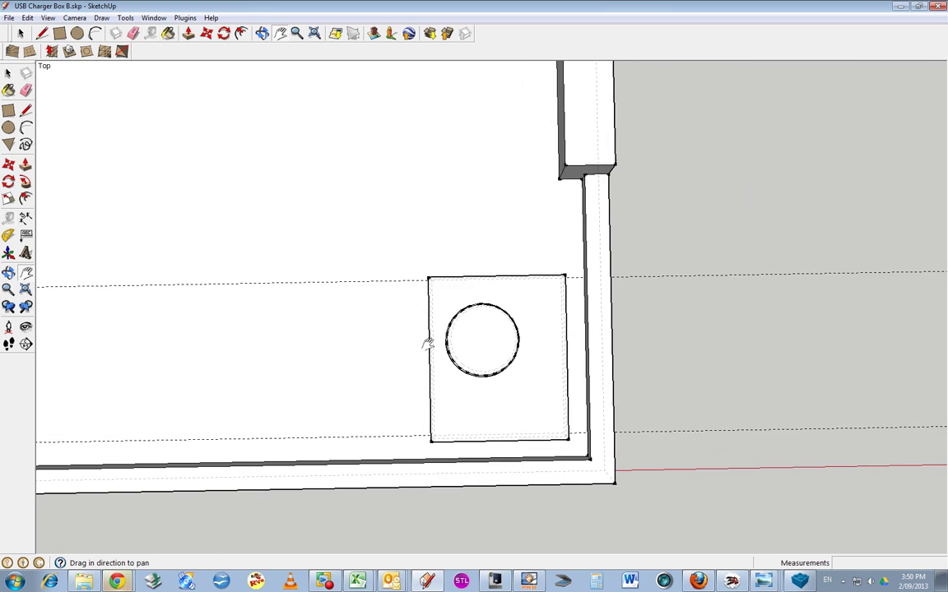
{"action": "left_click_drag", "start_coordinate": [612, 381], "coordinate": [512, 377]}
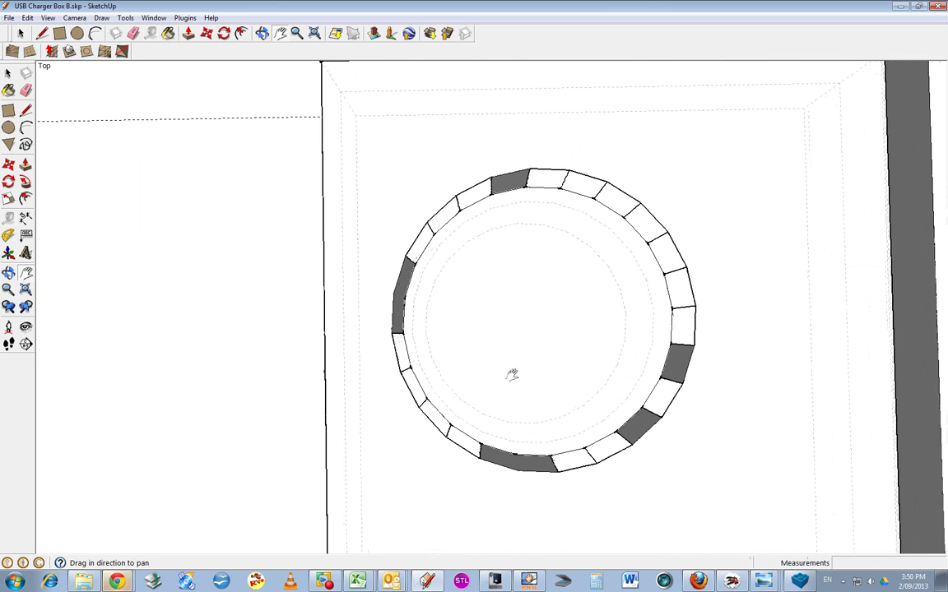
{"action": "left_click", "coordinate": [21, 33]}
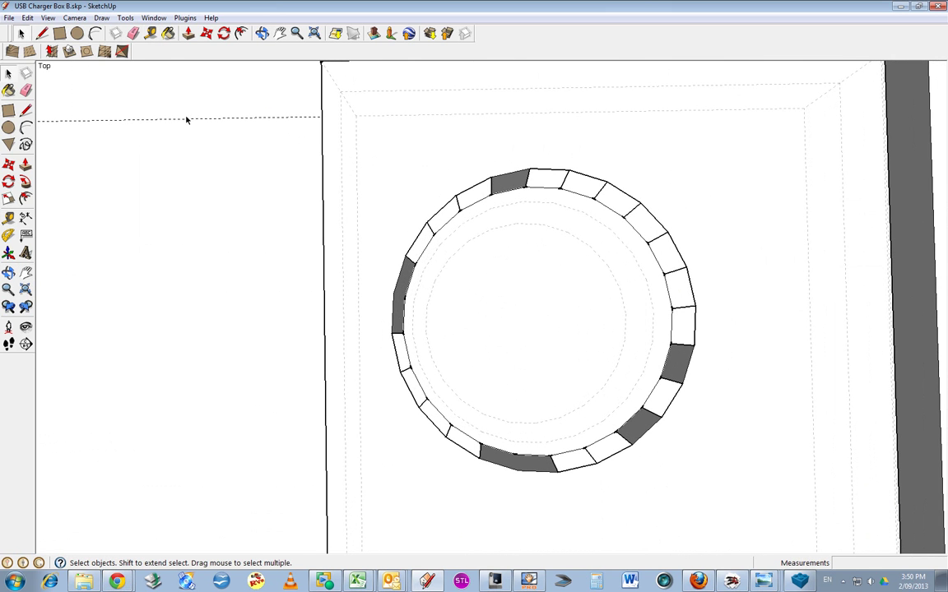
{"action": "right_click", "coordinate": [513, 187]}
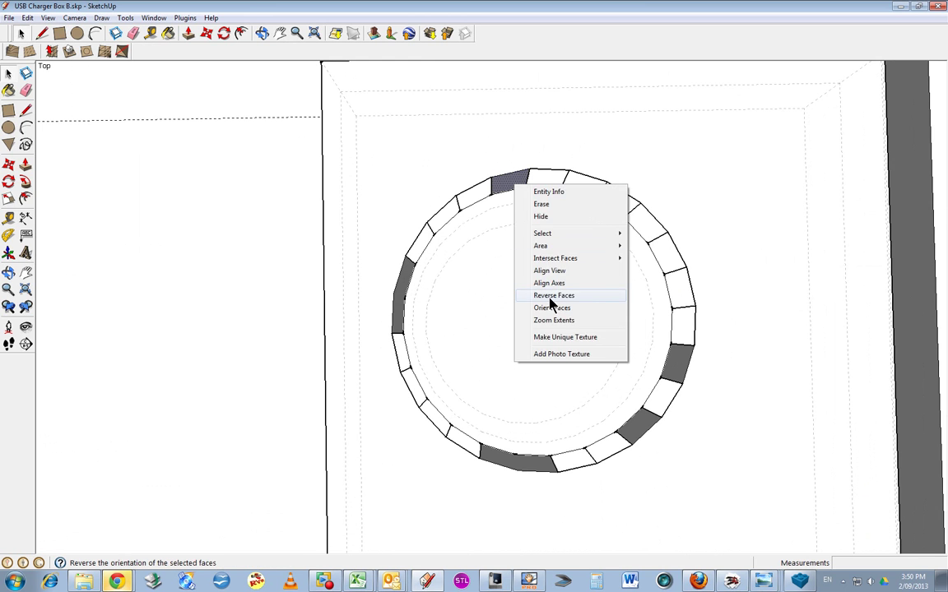
{"action": "left_click", "coordinate": [549, 298]}
{"action": "triple_click", "coordinate": [482, 200]}
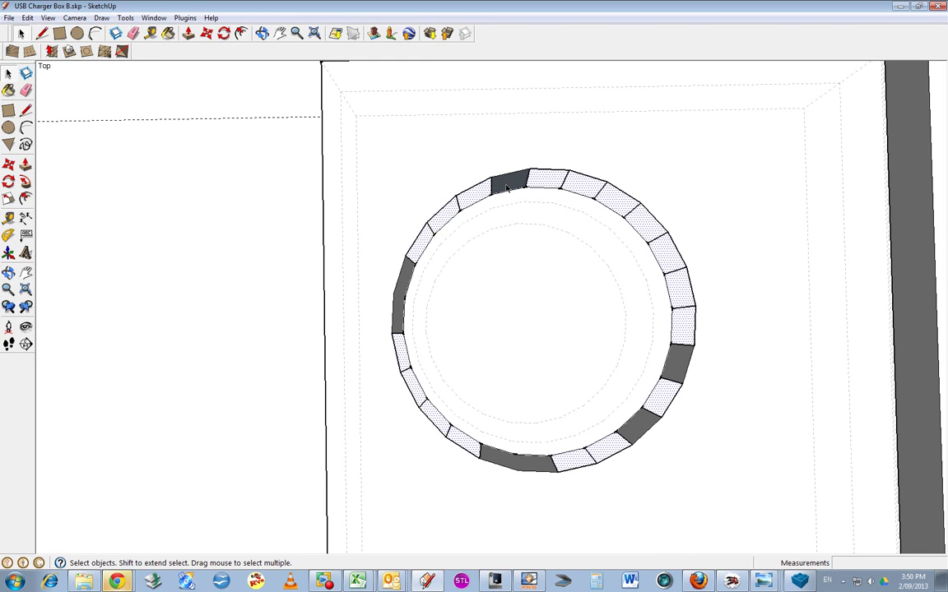
{"action": "right_click", "coordinate": [508, 188]}
{"action": "left_click", "coordinate": [553, 298]}
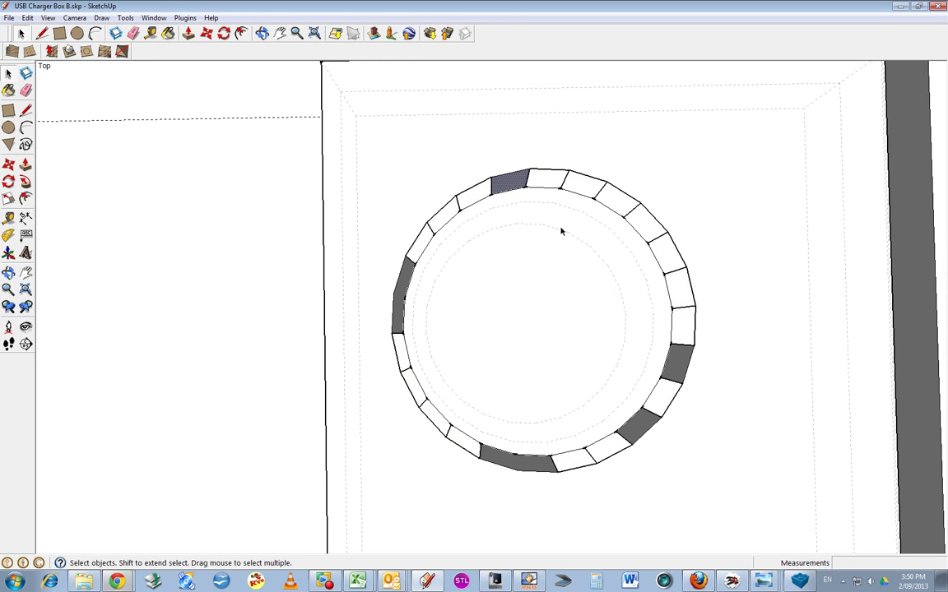
{"action": "left_click", "coordinate": [555, 220]}
{"action": "key", "text": "Delete"}
{"action": "left_click", "coordinate": [687, 367]}
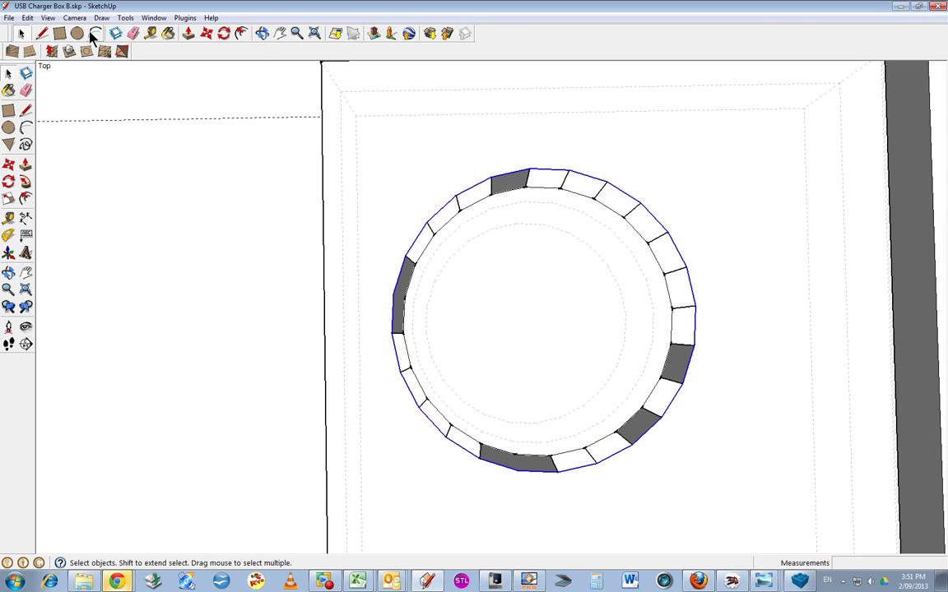
{"action": "left_click", "coordinate": [156, 32]}
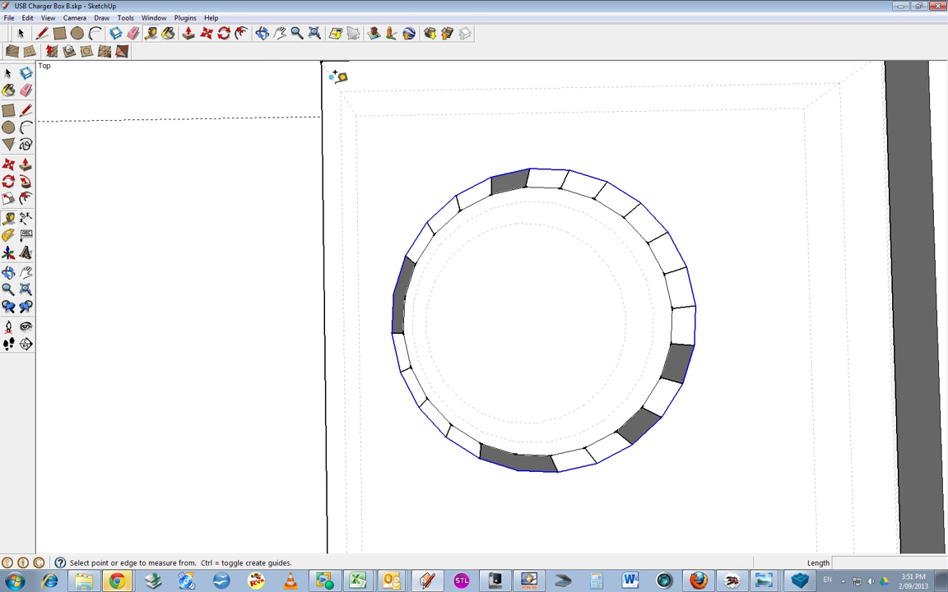
{"action": "left_click", "coordinate": [530, 168]}
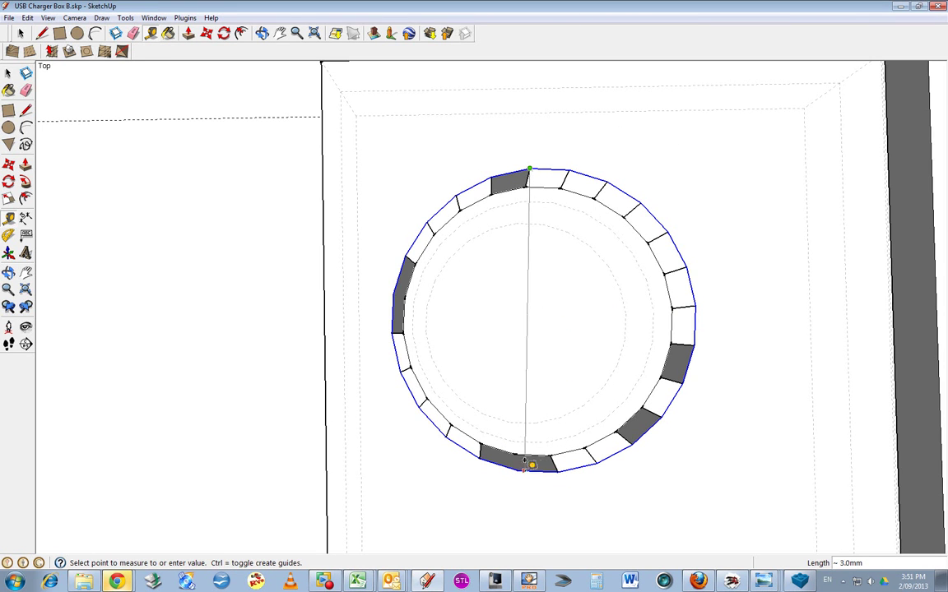
{"action": "left_click", "coordinate": [533, 317]}
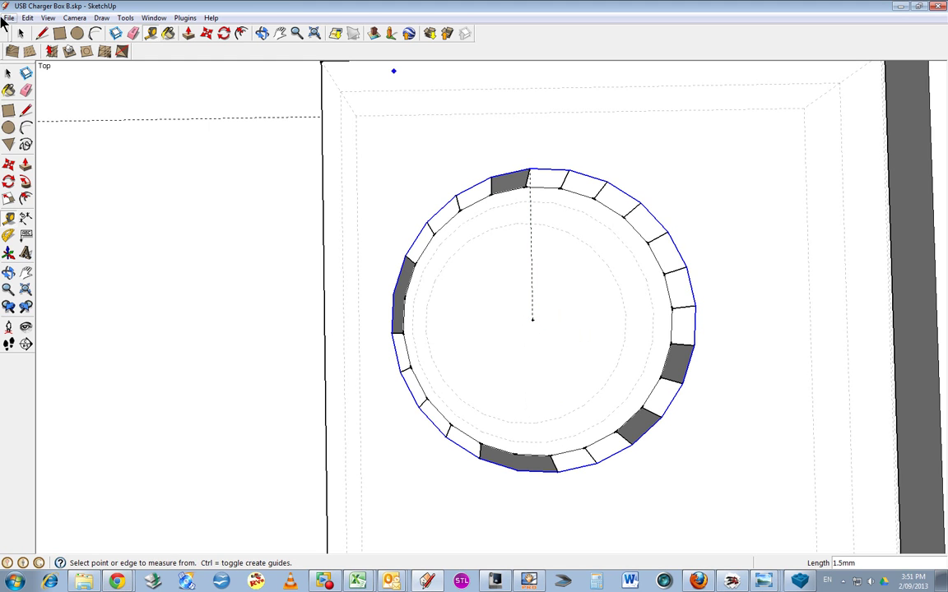
{"action": "left_click", "coordinate": [27, 17]}
{"action": "left_click", "coordinate": [37, 30]}
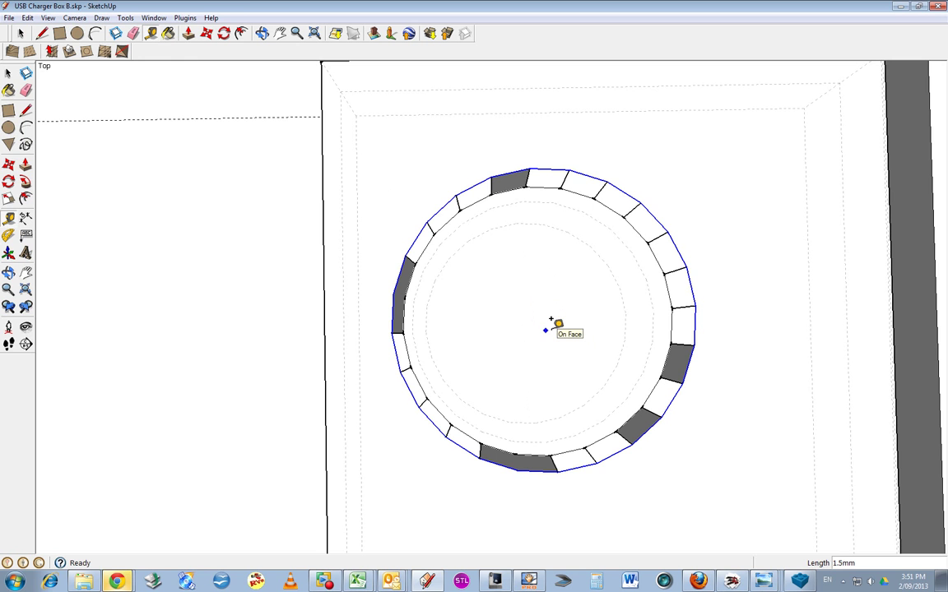
Step: Measure from the post's bottom edge to the circle's centre
{"action": "left_click", "coordinate": [264, 37]}
{"action": "left_click_drag", "start_coordinate": [565, 269], "coordinate": [568, 321]}
{"action": "scroll", "coordinate": [469, 269], "scroll_direction": "down", "scroll_amount": 5}
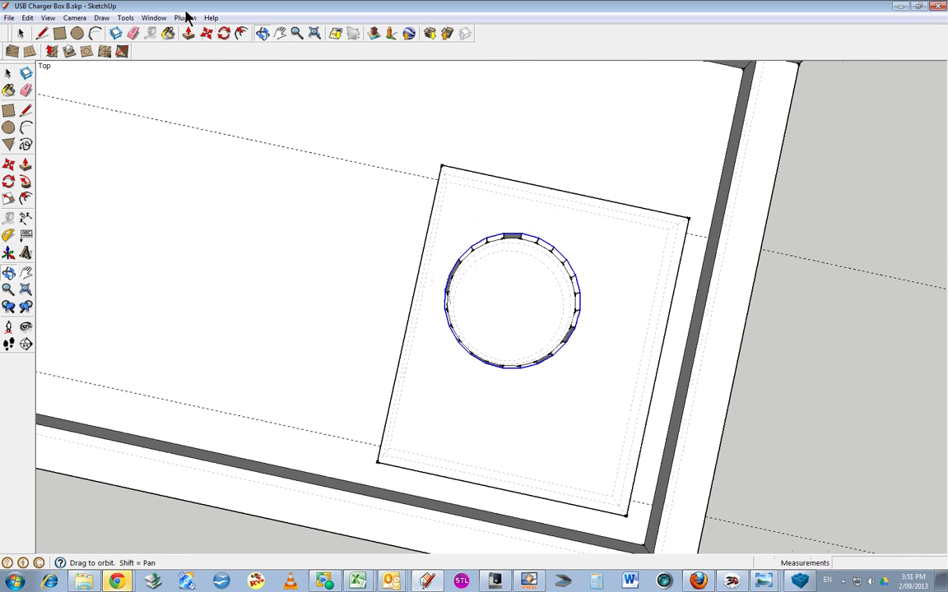
{"action": "left_click", "coordinate": [153, 32]}
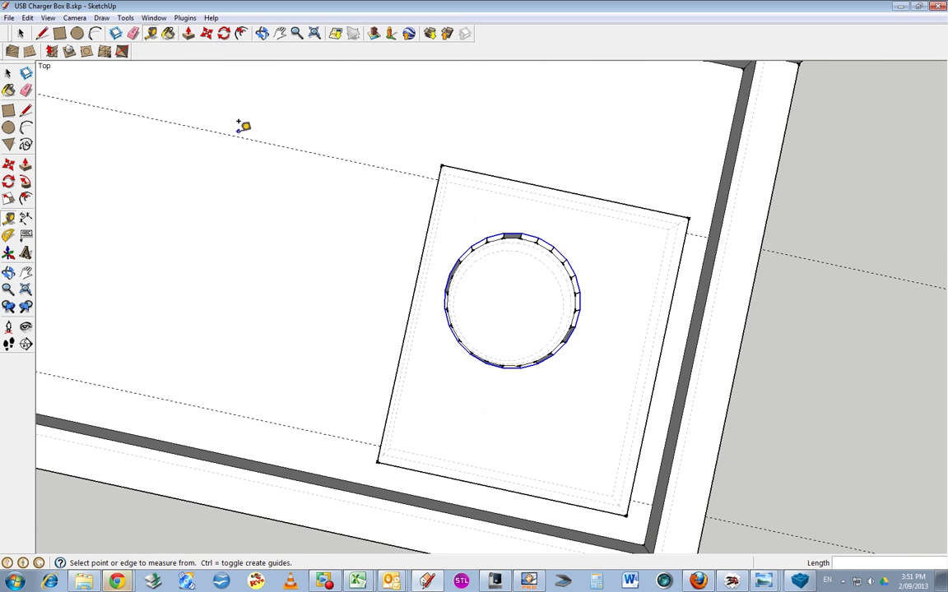
{"action": "left_click", "coordinate": [461, 472]}
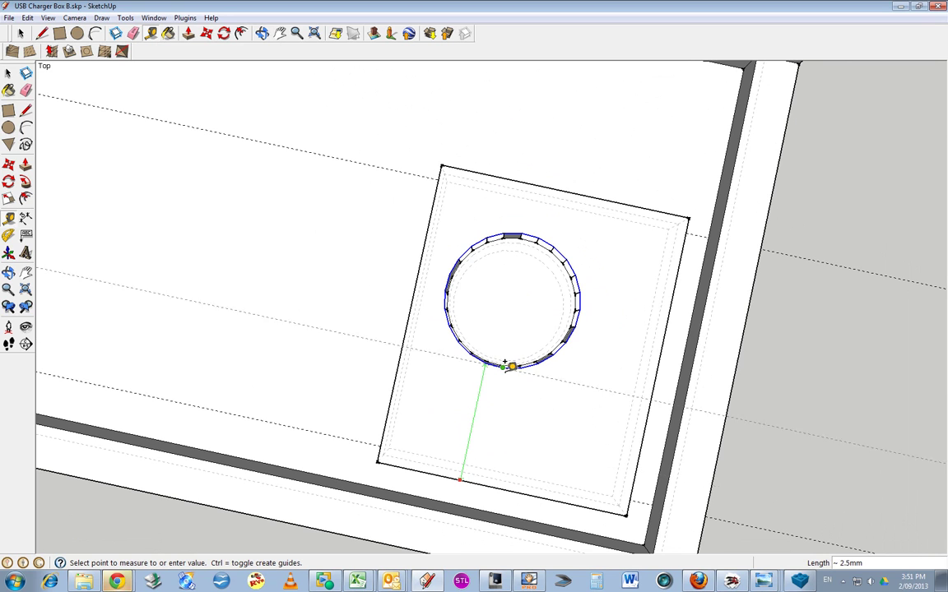
{"action": "left_click", "coordinate": [516, 292]}
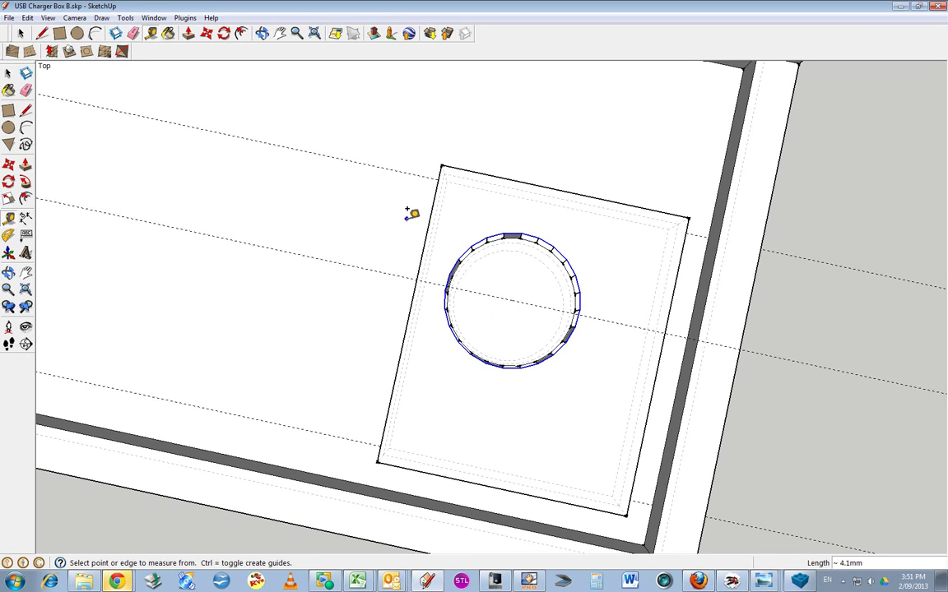
Step: Undo a guide offset from the box wall, then zoom extents to show the whole model
{"action": "left_click", "coordinate": [689, 333]}
{"action": "left_click", "coordinate": [549, 320]}
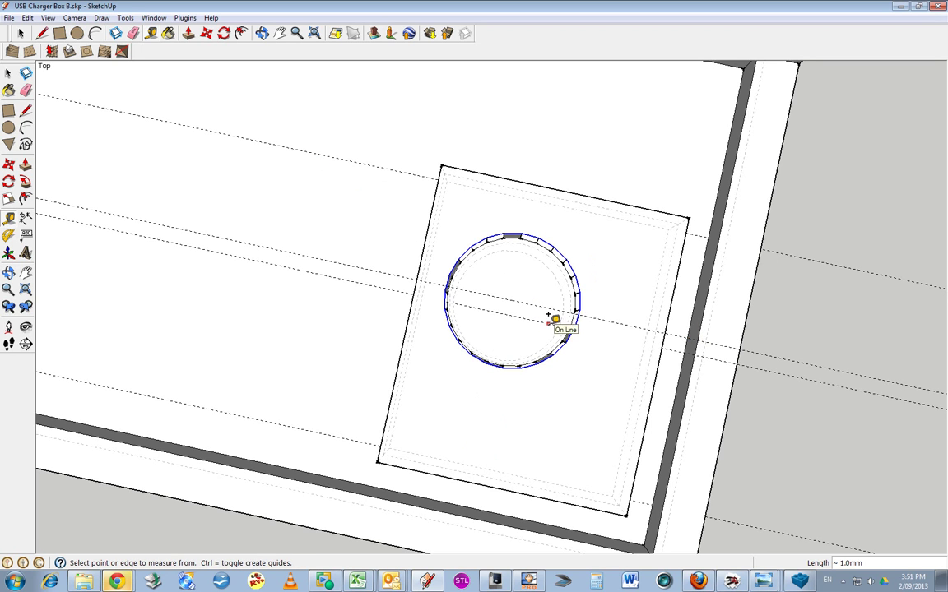
{"action": "left_click", "coordinate": [27, 17]}
{"action": "left_click", "coordinate": [42, 32]}
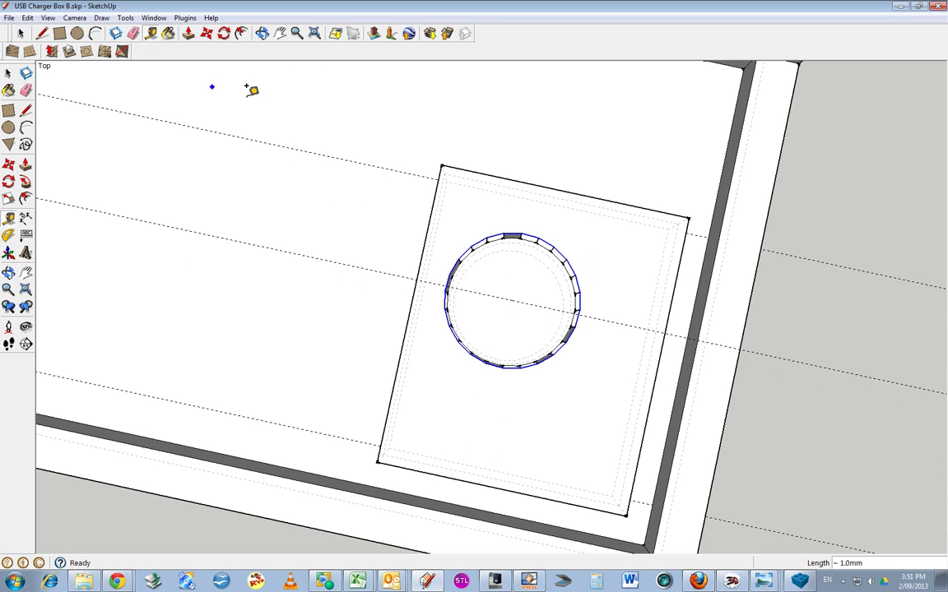
{"action": "left_click", "coordinate": [313, 33]}
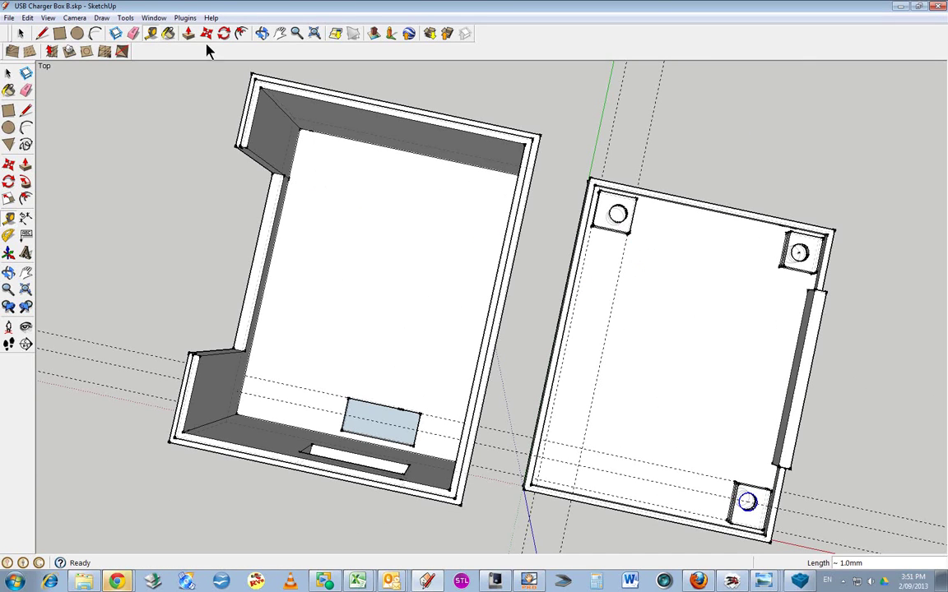
Step: Center the corner post circle in view, cancel a measurement and undo a stray guide
{"action": "left_click", "coordinate": [281, 33]}
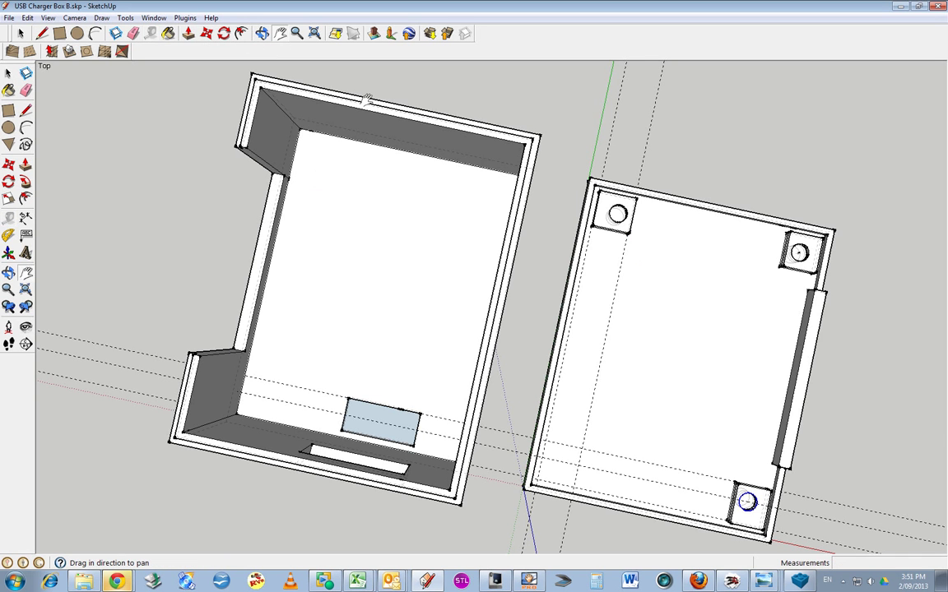
{"action": "scroll", "coordinate": [611, 222], "scroll_direction": "up", "scroll_amount": 10}
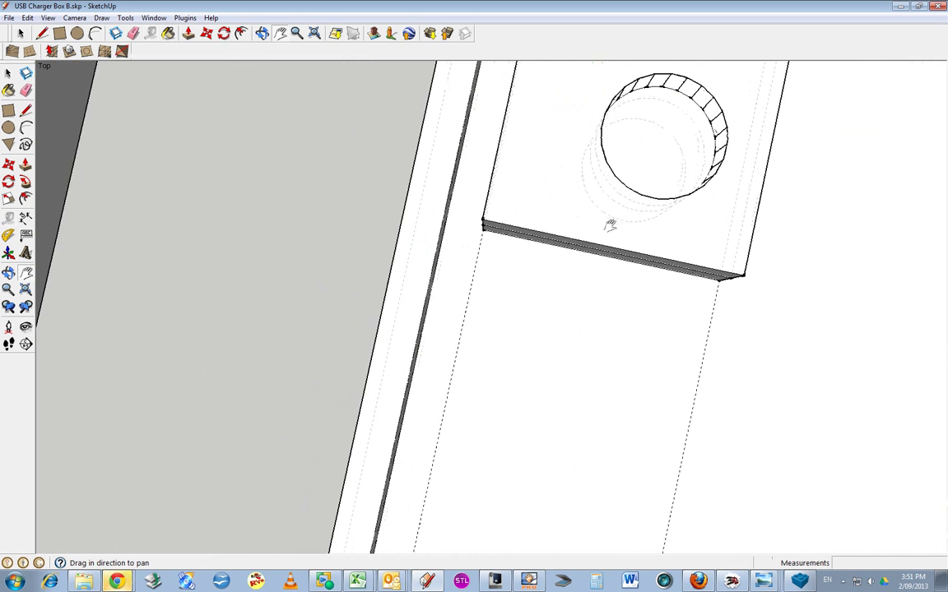
{"action": "left_click_drag", "start_coordinate": [630, 192], "coordinate": [490, 404]}
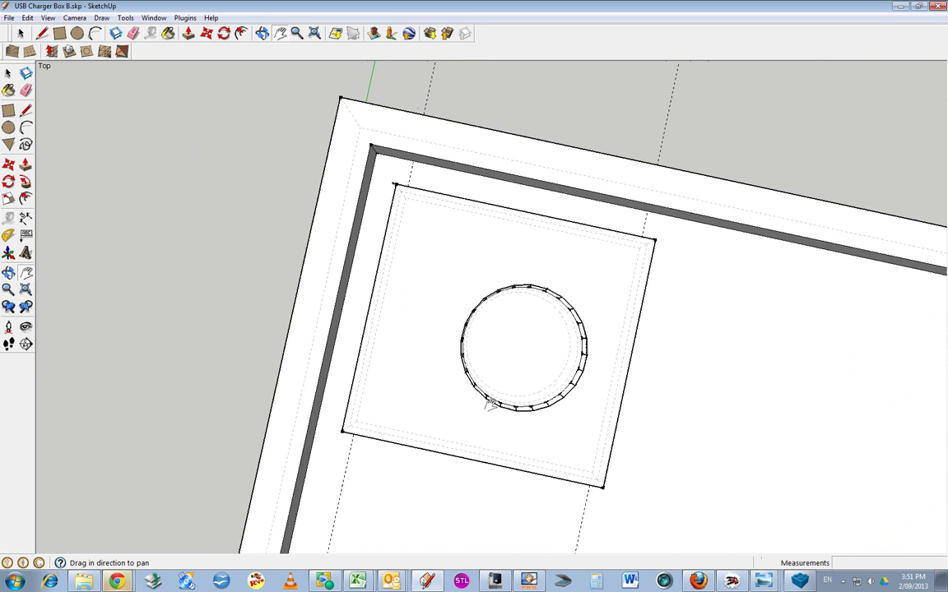
{"action": "left_click", "coordinate": [168, 33]}
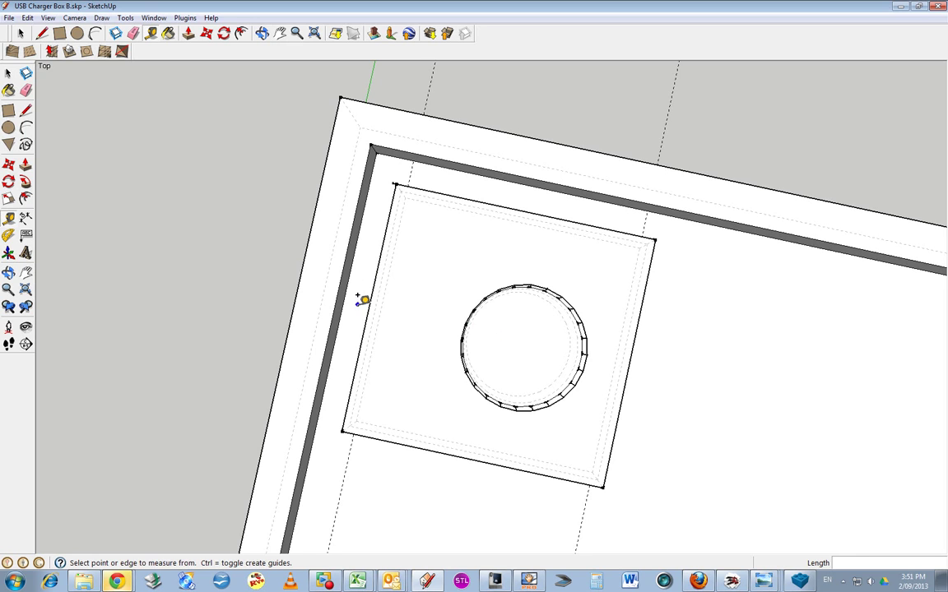
{"action": "left_click", "coordinate": [344, 300]}
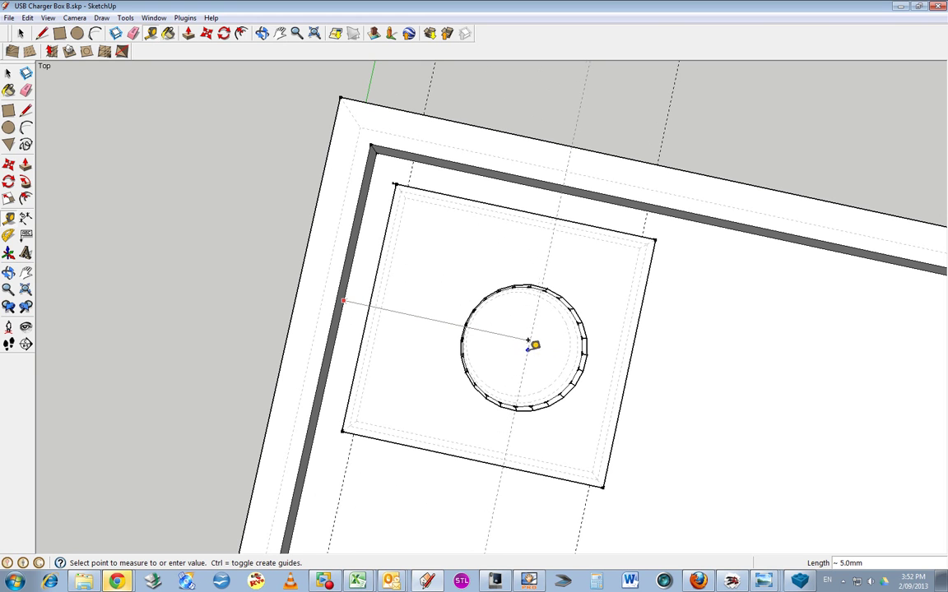
{"action": "key", "text": "Escape"}
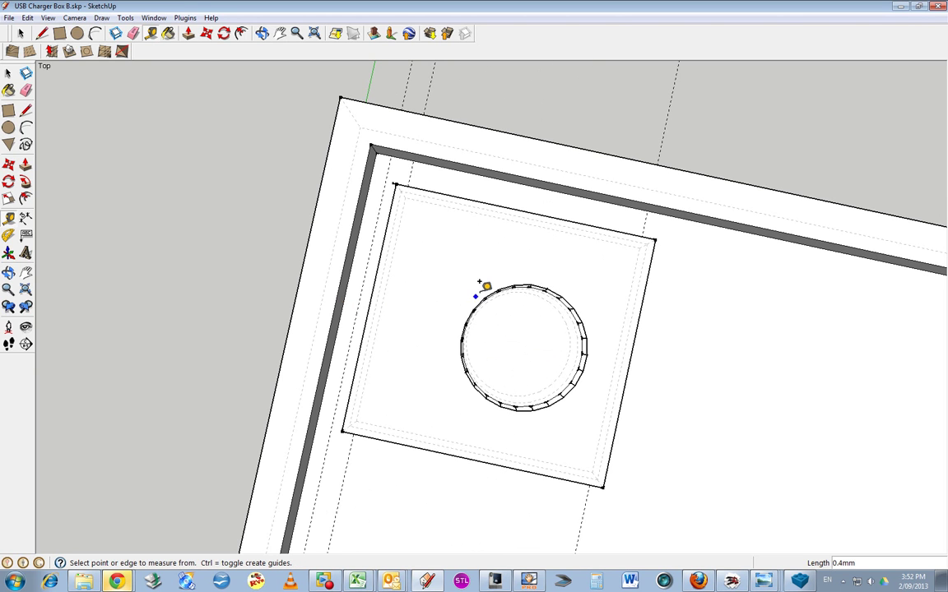
{"action": "left_click", "coordinate": [27, 18]}
{"action": "left_click", "coordinate": [42, 31]}
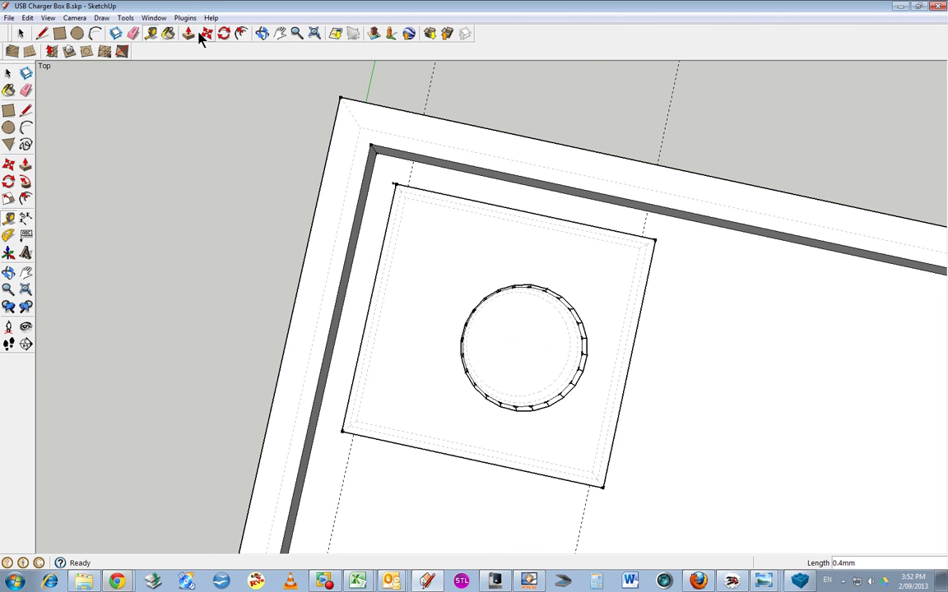
Step: Place a trial guide from the inner wall through the circle's centre, then undo it
{"action": "left_click", "coordinate": [261, 35]}
{"action": "left_click_drag", "start_coordinate": [422, 243], "coordinate": [511, 312]}
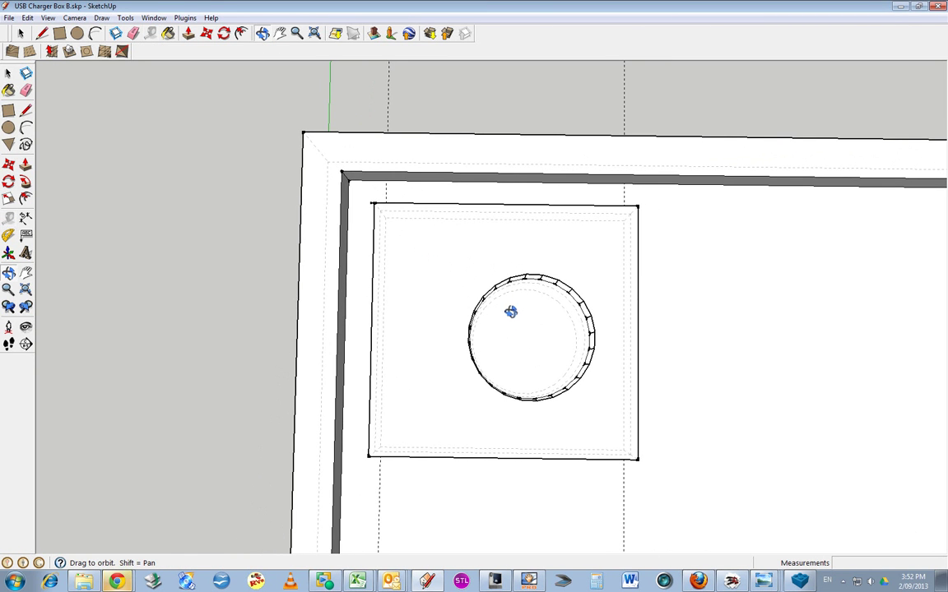
{"action": "left_click", "coordinate": [280, 33]}
{"action": "left_click_drag", "start_coordinate": [591, 293], "coordinate": [536, 317]}
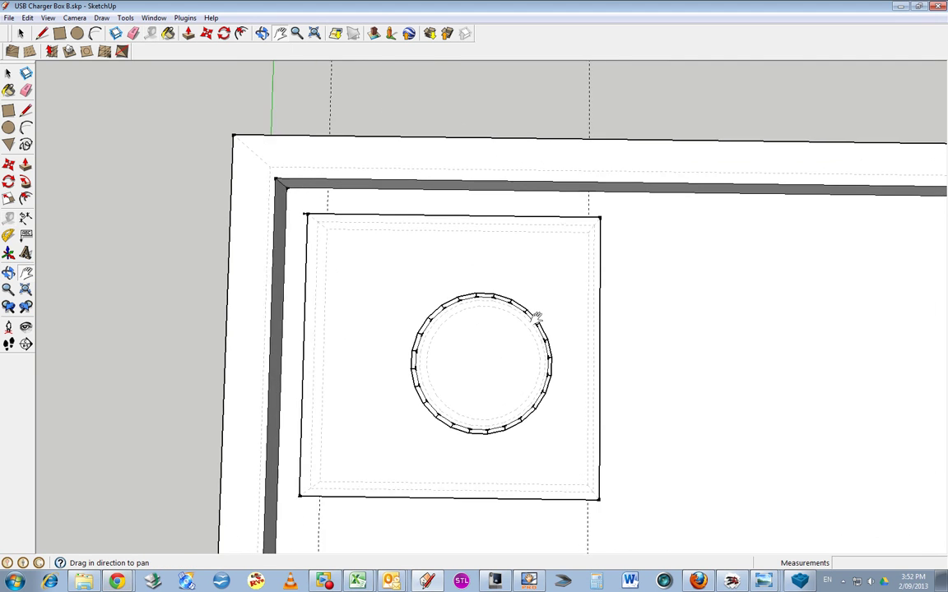
{"action": "scroll", "coordinate": [537, 317], "scroll_direction": "up", "scroll_amount": 1}
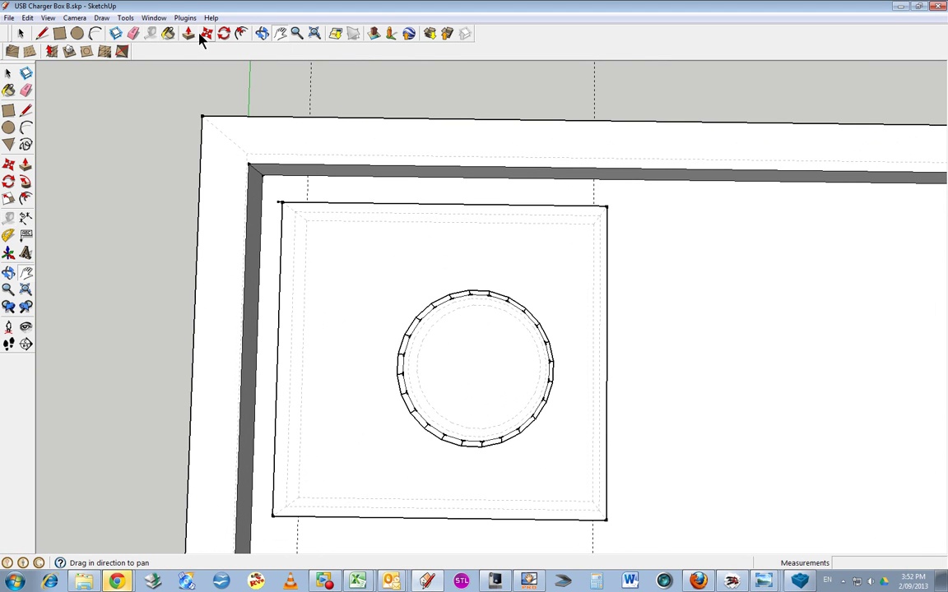
{"action": "left_click", "coordinate": [151, 32]}
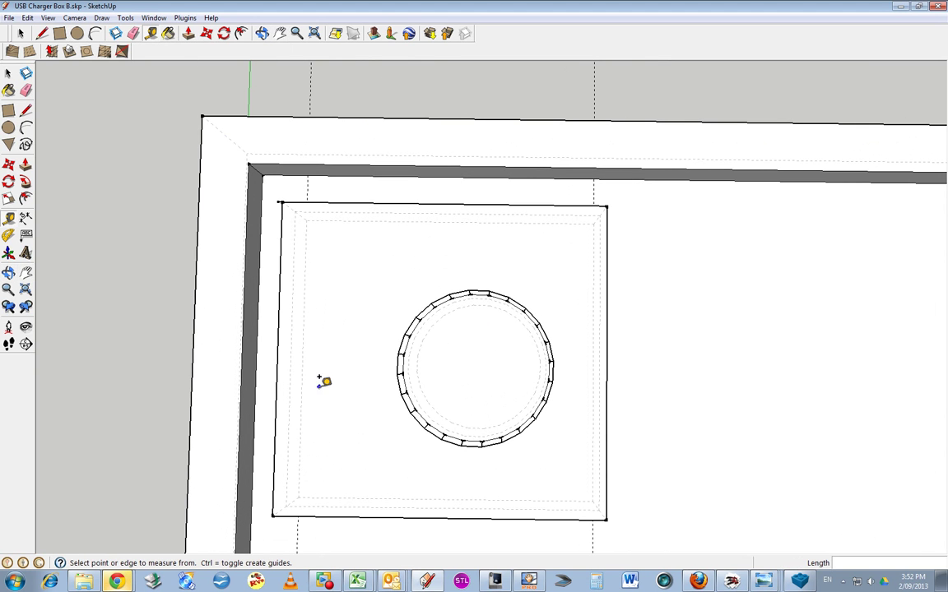
{"action": "left_click", "coordinate": [256, 360]}
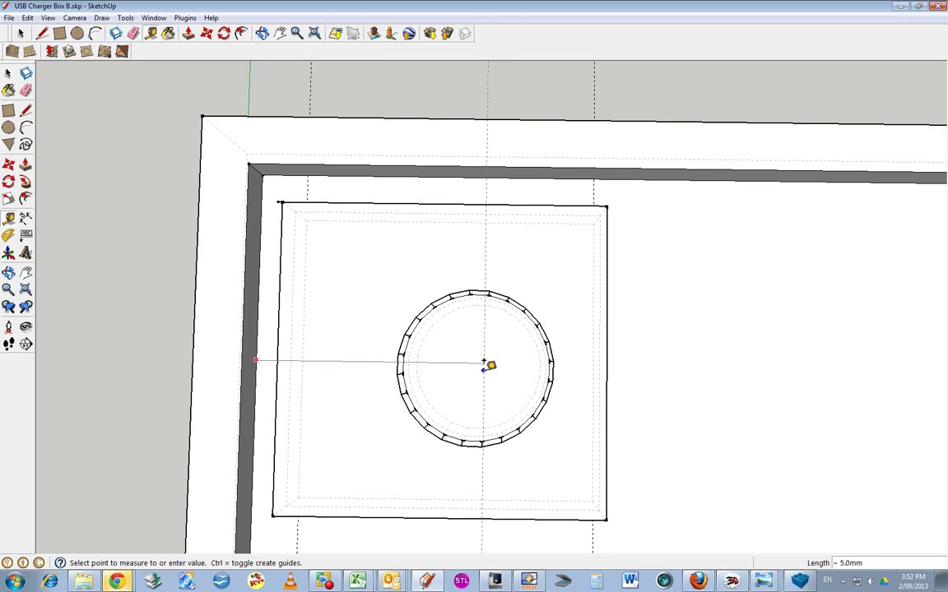
{"action": "left_click", "coordinate": [482, 363]}
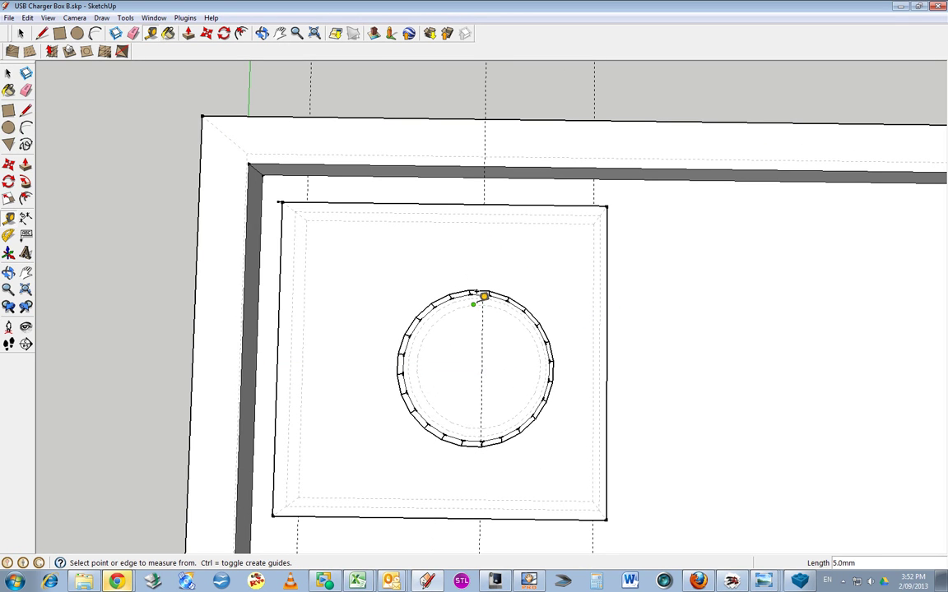
{"action": "scroll", "coordinate": [482, 298], "scroll_direction": "down", "scroll_amount": 3}
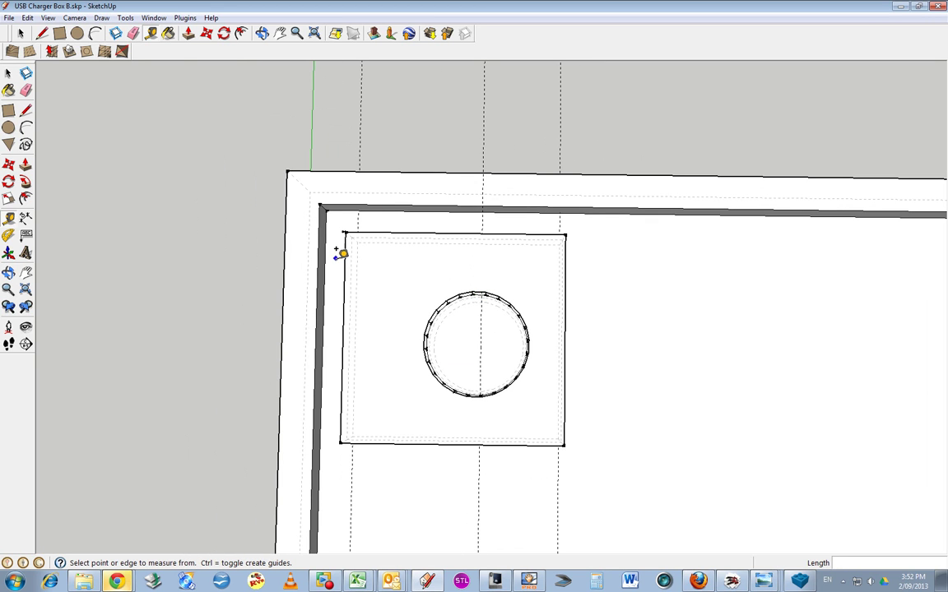
{"action": "left_click", "coordinate": [27, 18]}
{"action": "left_click", "coordinate": [41, 30]}
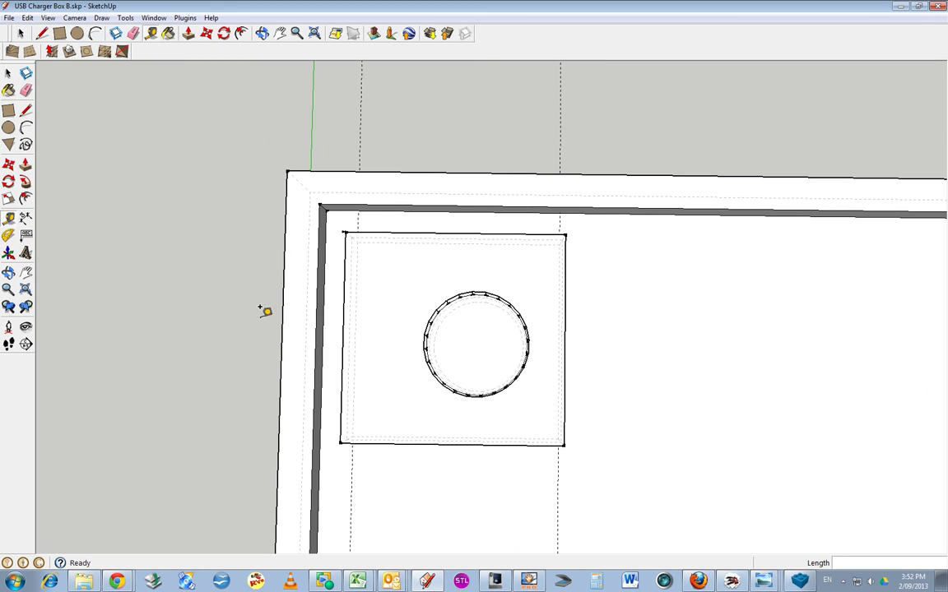
Step: Place the final guide from the inner wall edge through the post circle's centre
{"action": "left_click", "coordinate": [322, 341]}
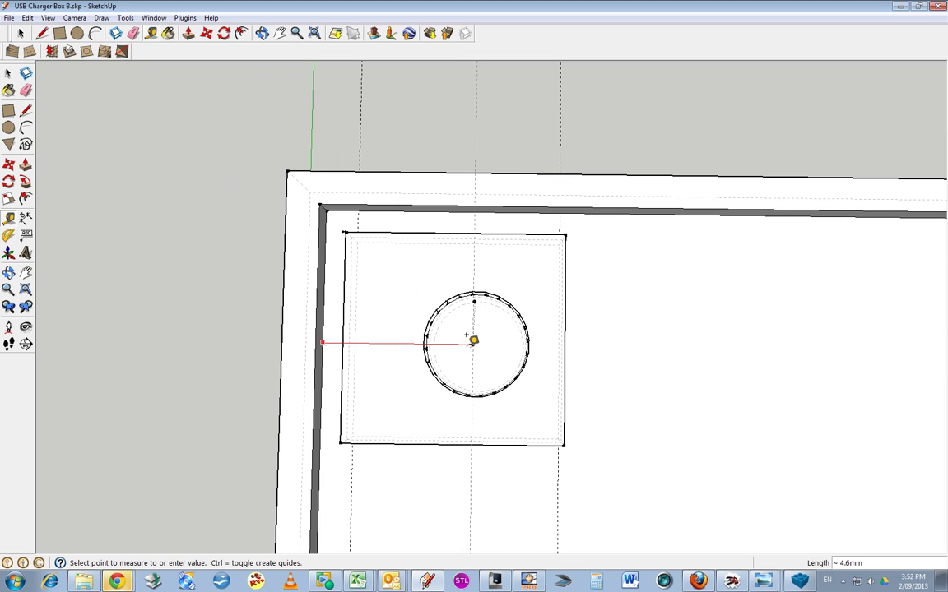
{"action": "left_click", "coordinate": [476, 339]}
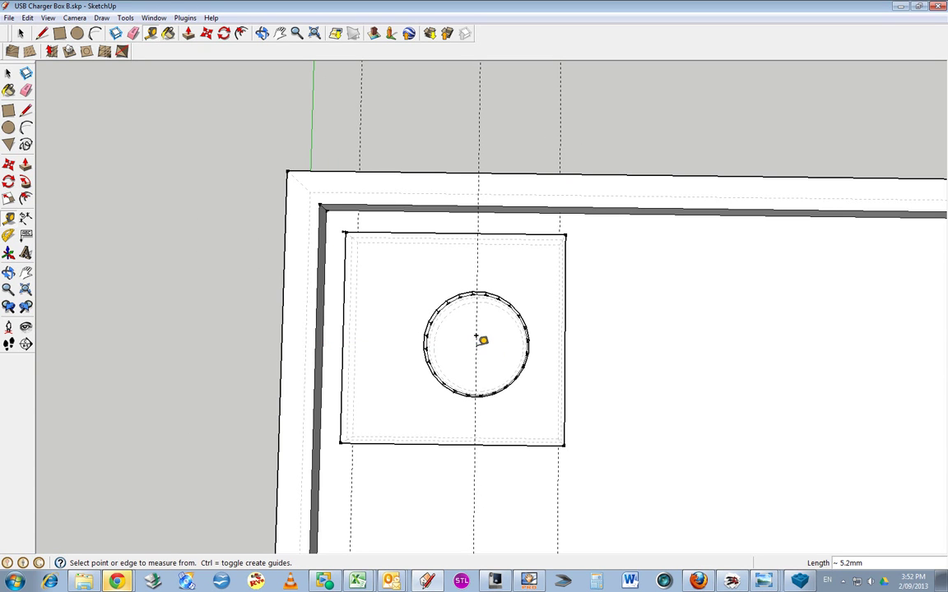
{"action": "left_click", "coordinate": [280, 33]}
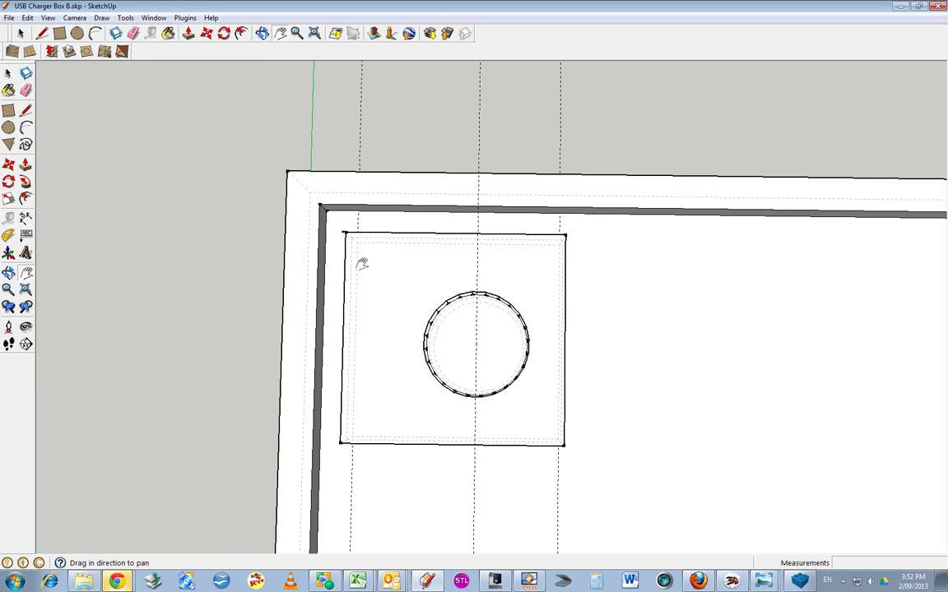
{"action": "mouse_move", "coordinate": [364, 264]}
{"action": "left_mouse_down"}
{"action": "mouse_move", "coordinate": [495, 514]}
{"action": "mouse_move", "coordinate": [495, 211]}
{"action": "mouse_move", "coordinate": [544, 438]}
{"action": "mouse_move", "coordinate": [554, 388]}
{"action": "mouse_move", "coordinate": [580, 396]}
{"action": "left_mouse_up"}
Step: Draw a roughly 6.7 x 6.3 mm square pad outline between the floor guides near the inner corner
{"action": "left_click", "coordinate": [42, 33]}
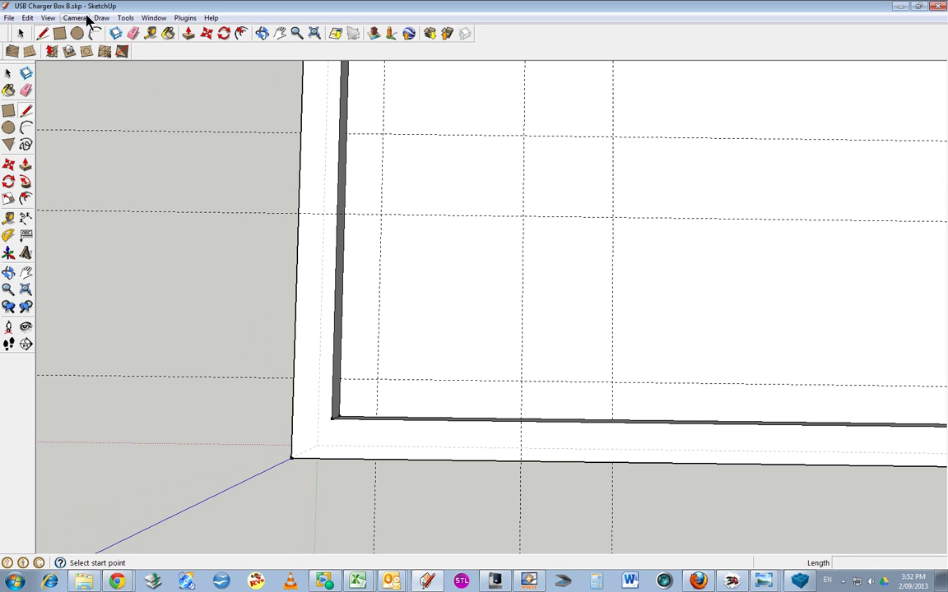
{"action": "left_click", "coordinate": [60, 33]}
{"action": "left_click", "coordinate": [382, 133]}
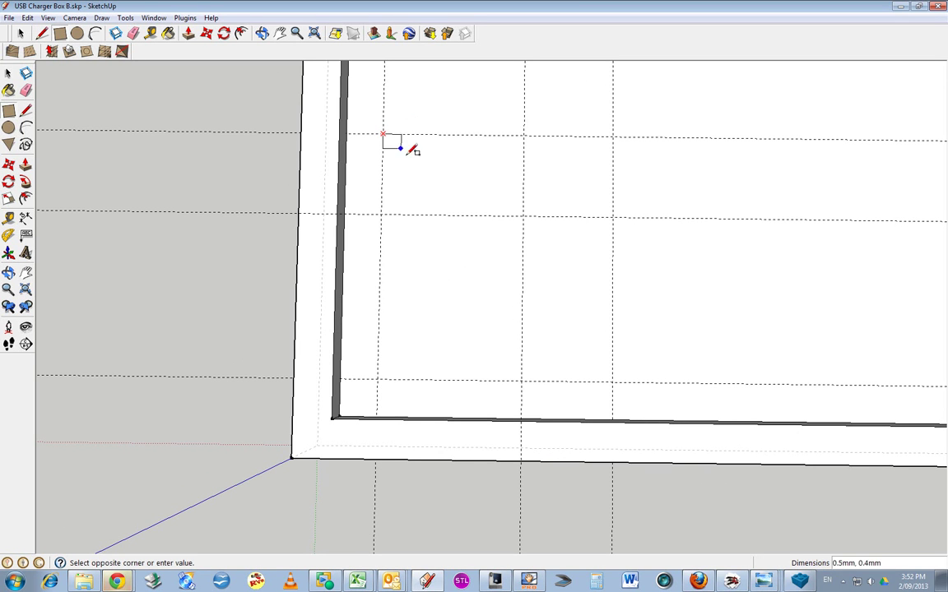
{"action": "left_click", "coordinate": [613, 381]}
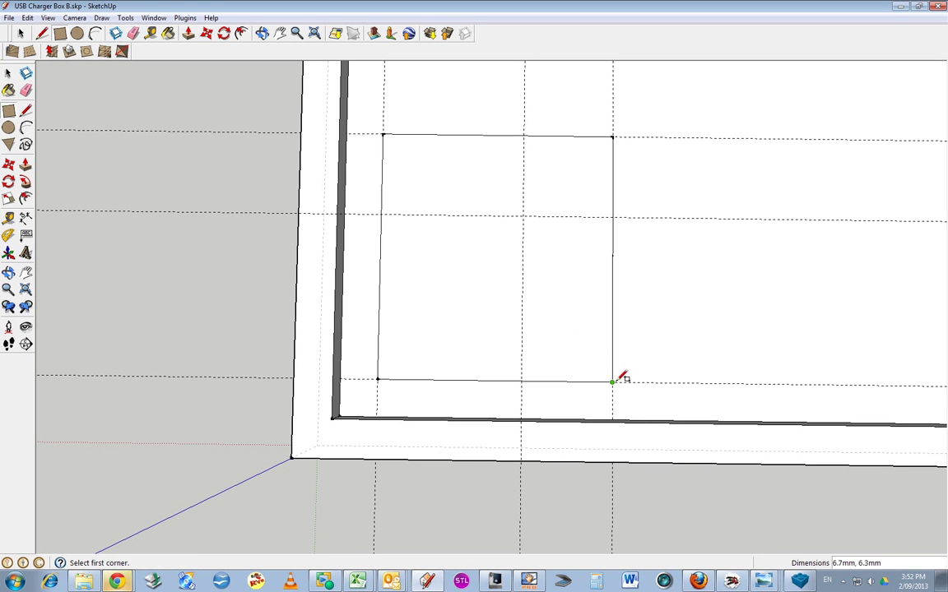
{"action": "left_click", "coordinate": [262, 33]}
{"action": "left_click_drag", "start_coordinate": [525, 336], "coordinate": [125, 108]}
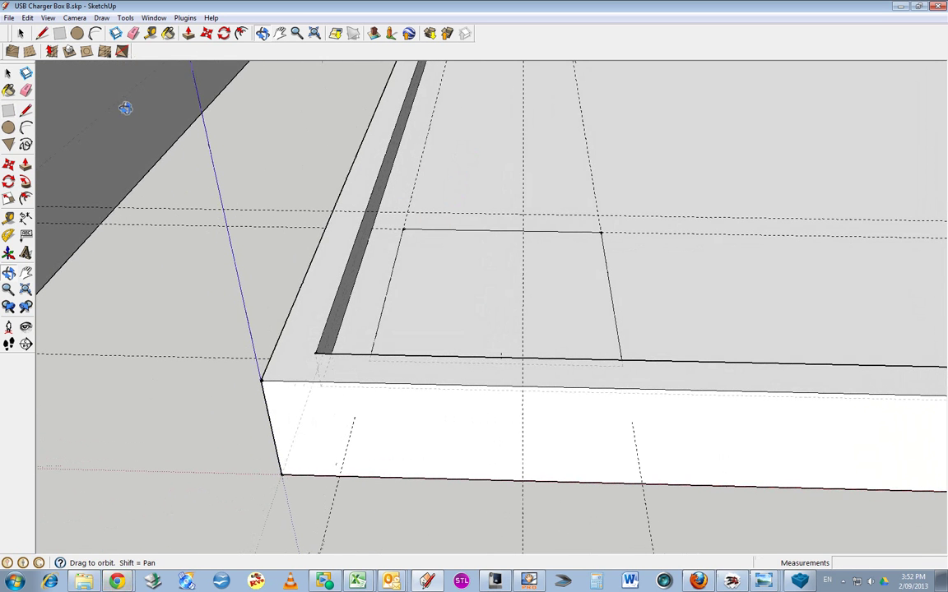
{"action": "left_click_drag", "start_coordinate": [368, 262], "coordinate": [394, 300]}
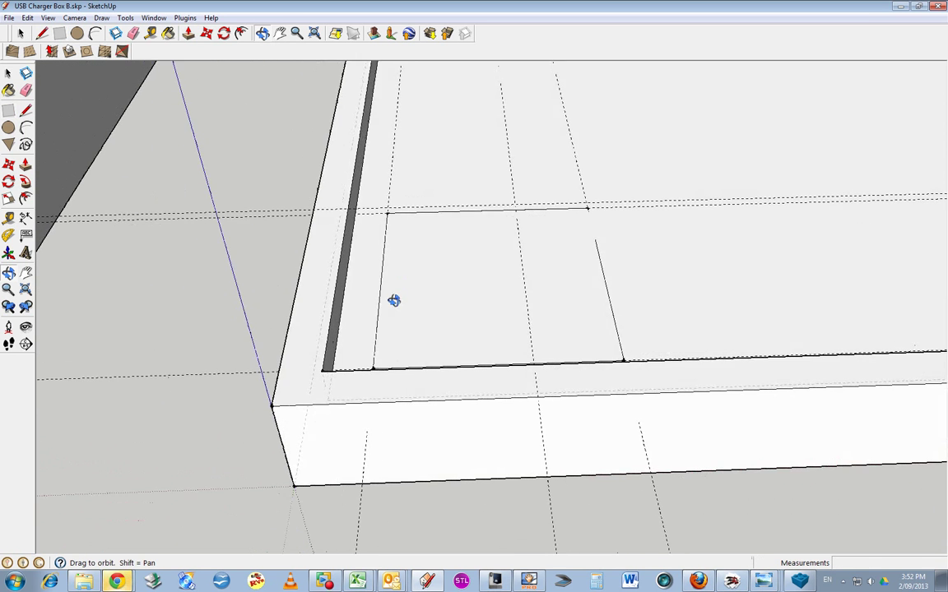
Step: Push/Pull the pad up 2 mm, then undo that pull
{"action": "left_click", "coordinate": [189, 37]}
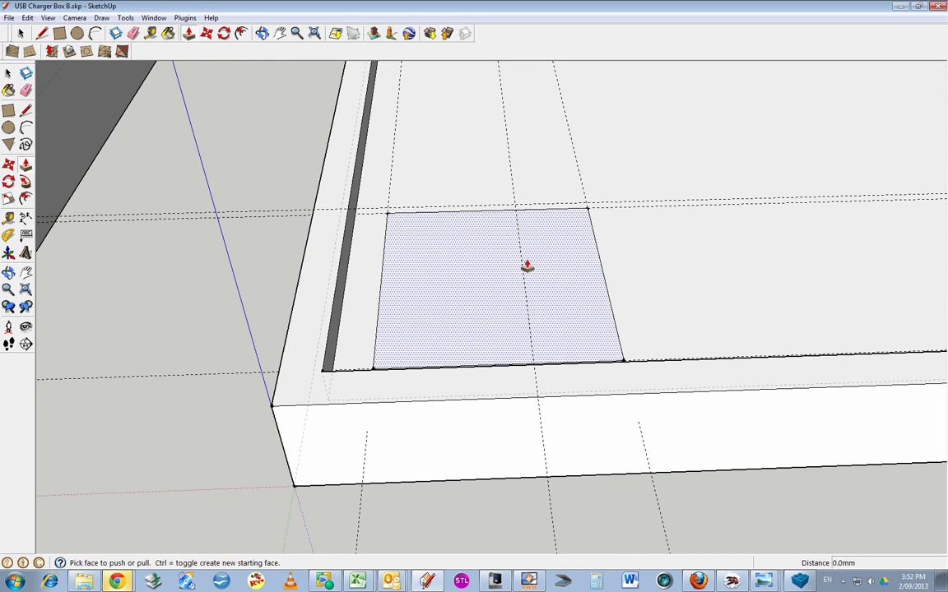
{"action": "left_click_drag", "start_coordinate": [524, 269], "coordinate": [518, 239]}
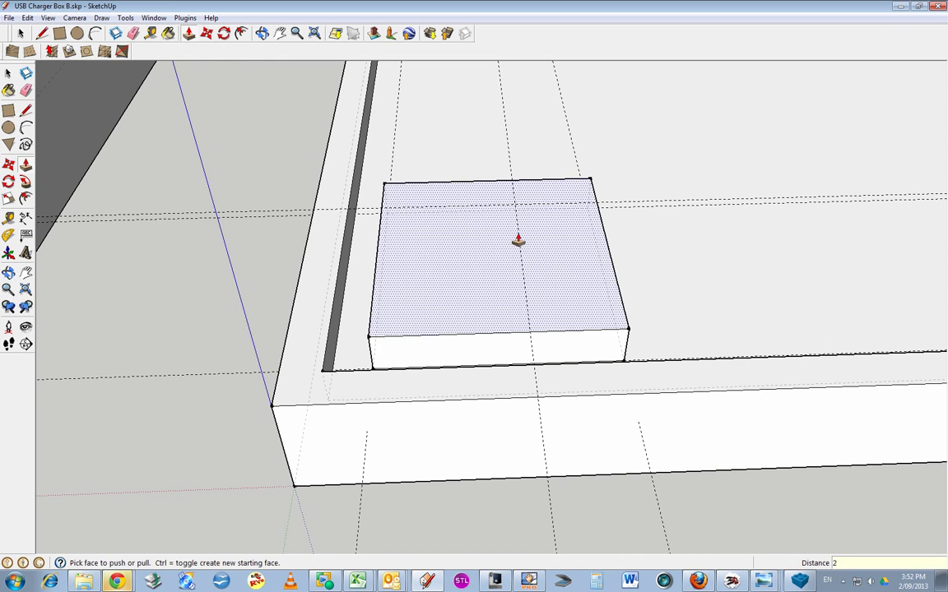
{"action": "type", "text": "2"}
{"action": "key", "text": "Return"}
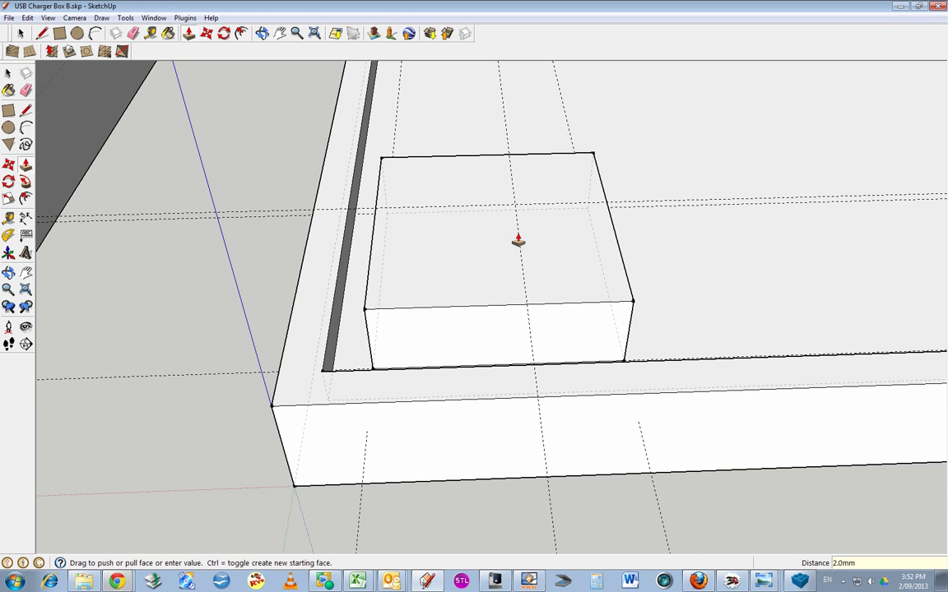
{"action": "left_click", "coordinate": [27, 17]}
{"action": "left_click", "coordinate": [49, 31]}
Step: Pull the pad up 1 mm, undo it, and pull the pad up again
{"action": "left_click_drag", "start_coordinate": [434, 277], "coordinate": [456, 276]}
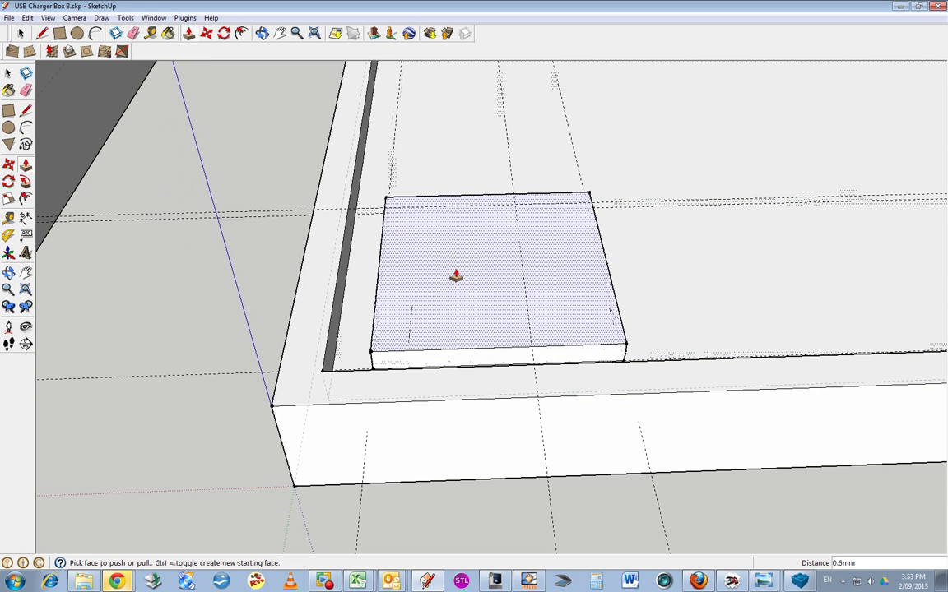
{"action": "type", "text": "1"}
{"action": "key", "text": "Return"}
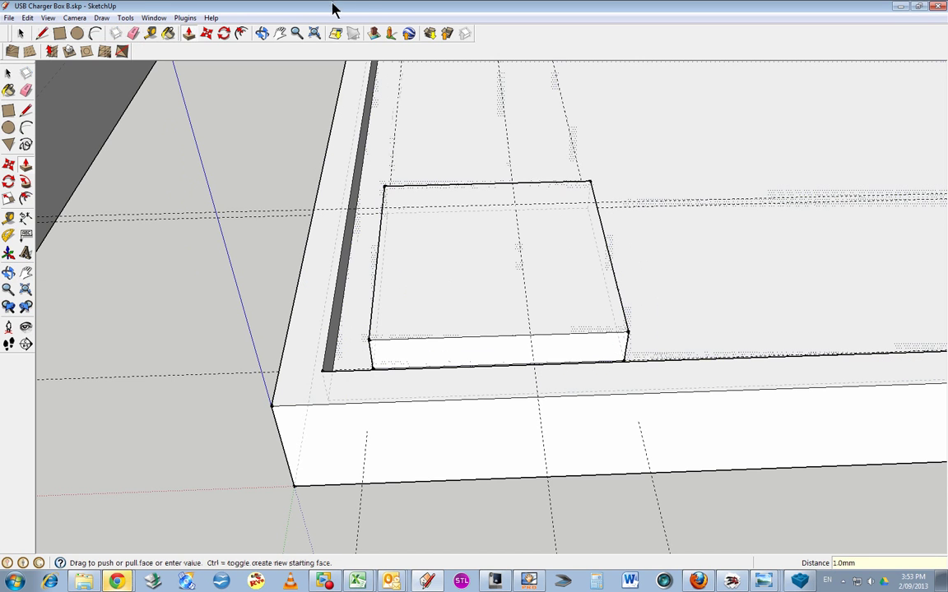
{"action": "left_click", "coordinate": [262, 37]}
{"action": "left_click_drag", "start_coordinate": [481, 246], "coordinate": [156, 6]}
{"action": "left_click", "coordinate": [29, 18]}
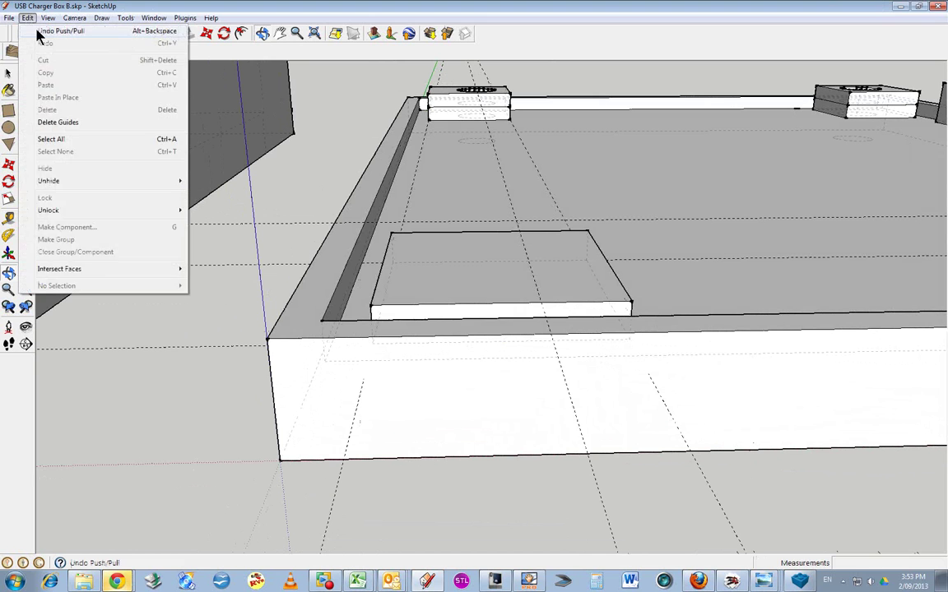
{"action": "left_click", "coordinate": [36, 24]}
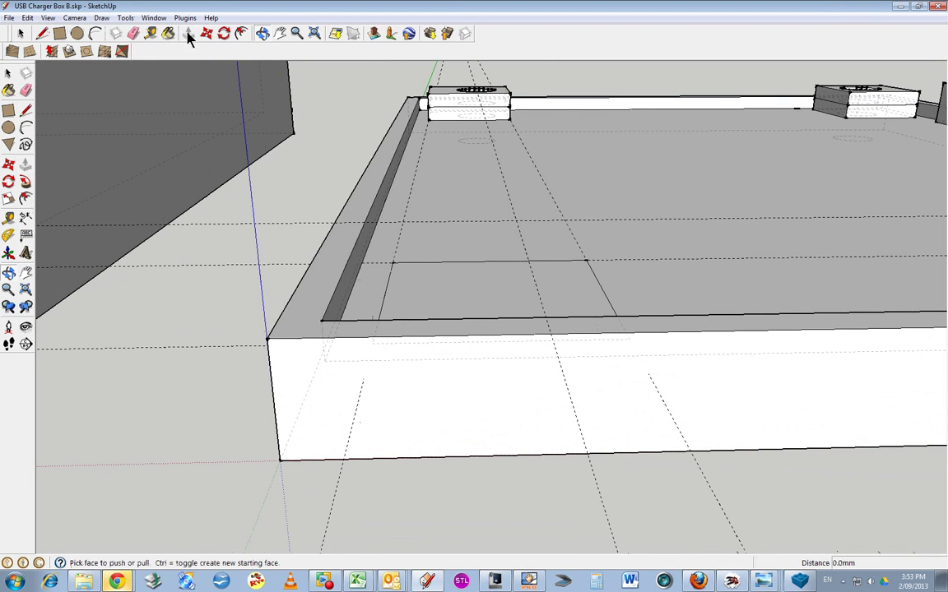
{"action": "left_click", "coordinate": [486, 308]}
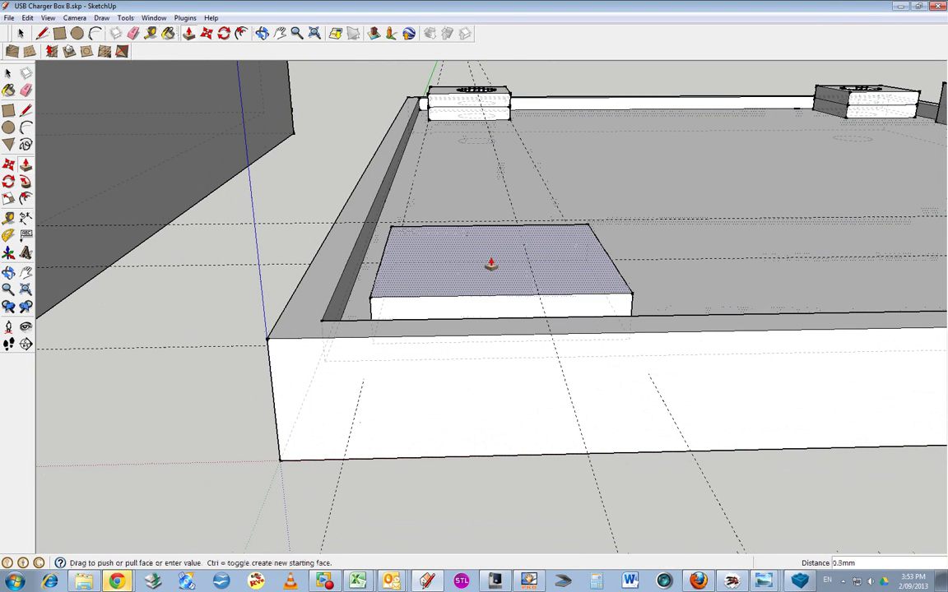
Step: Draw a circle of radius 1.5 on the top of the corner block
{"action": "left_click", "coordinate": [262, 33]}
{"action": "left_click_drag", "start_coordinate": [554, 219], "coordinate": [550, 295]}
{"action": "left_click", "coordinate": [78, 32]}
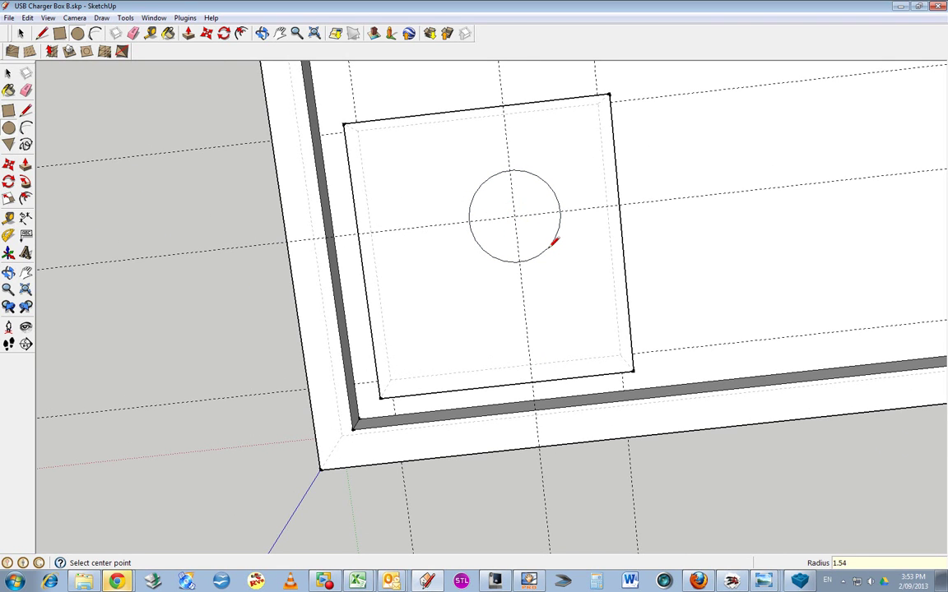
{"action": "key", "text": "Return"}
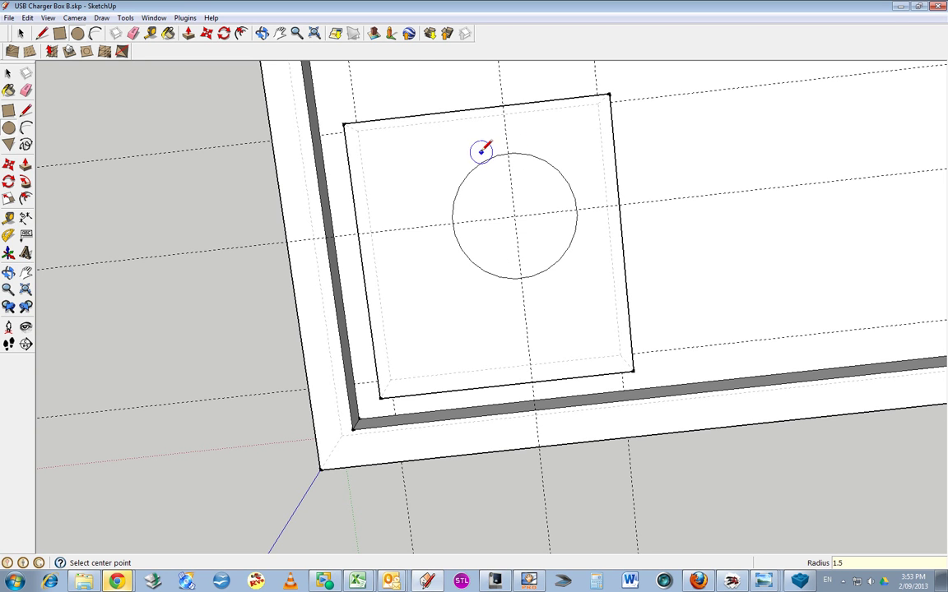
Step: Push the circle 4 mm down into the block to form a round hole
{"action": "left_click", "coordinate": [261, 33]}
{"action": "left_click_drag", "start_coordinate": [448, 273], "coordinate": [542, 237]}
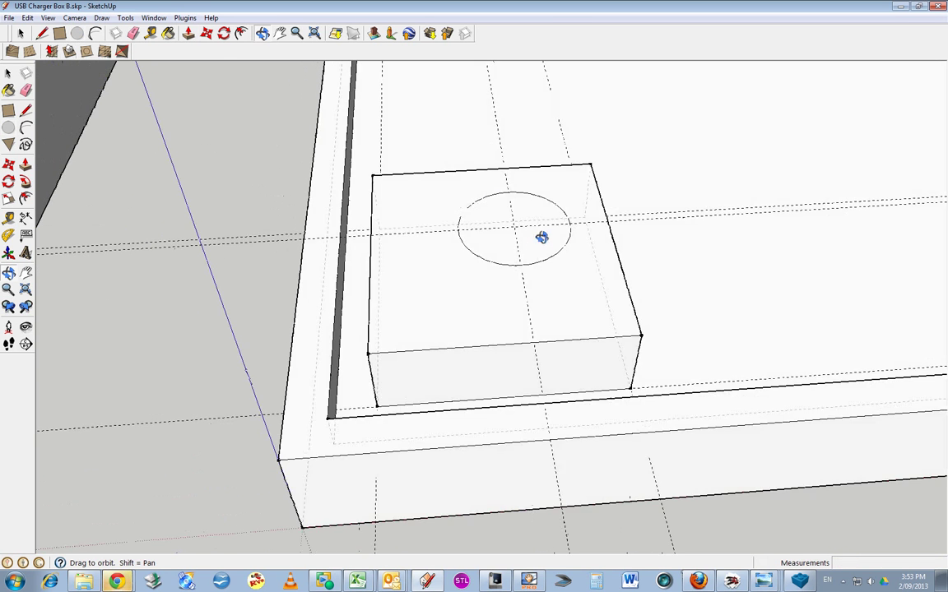
{"action": "left_click", "coordinate": [188, 33]}
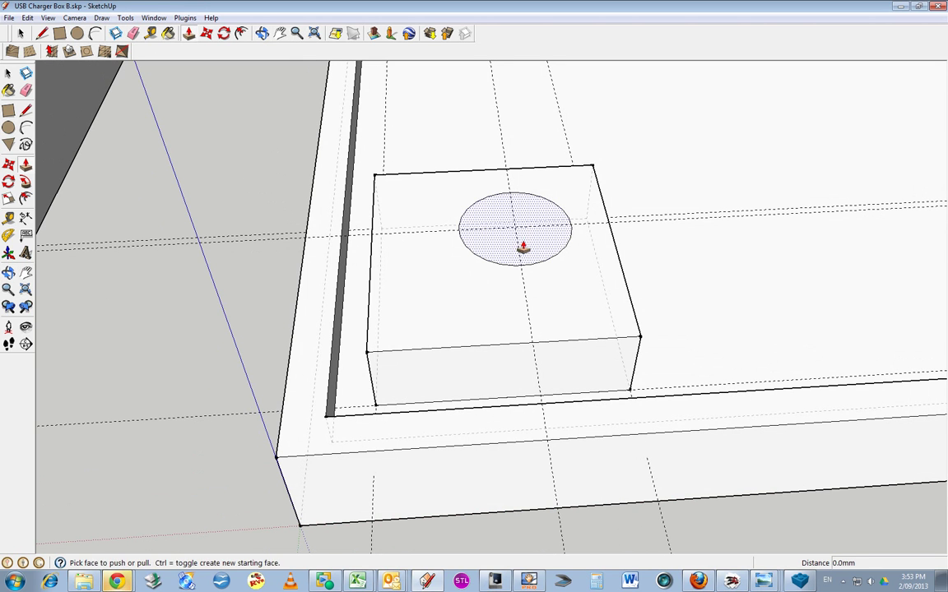
{"action": "left_click", "coordinate": [516, 244]}
{"action": "left_click", "coordinate": [520, 257]}
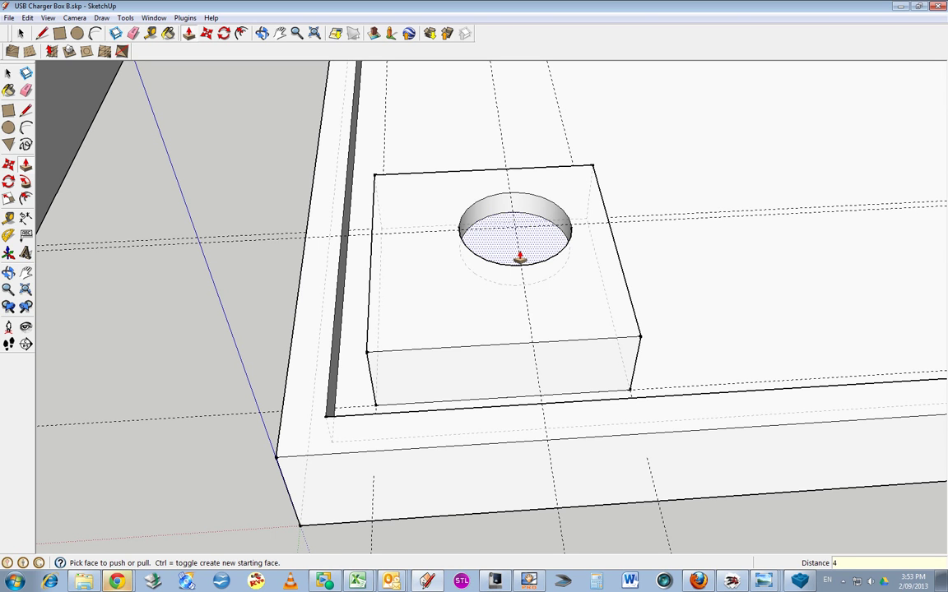
{"action": "key", "text": "Return"}
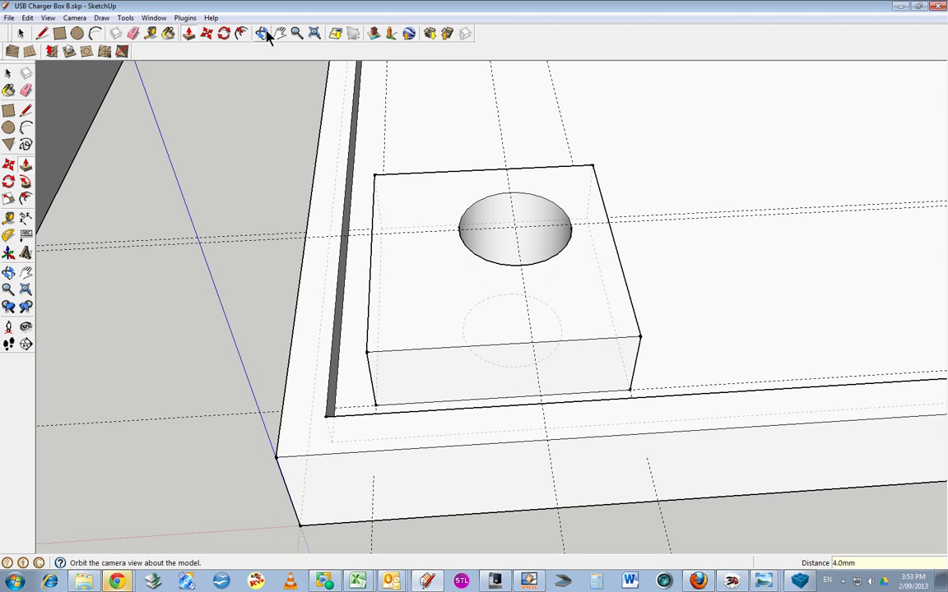
{"action": "left_click", "coordinate": [48, 17]}
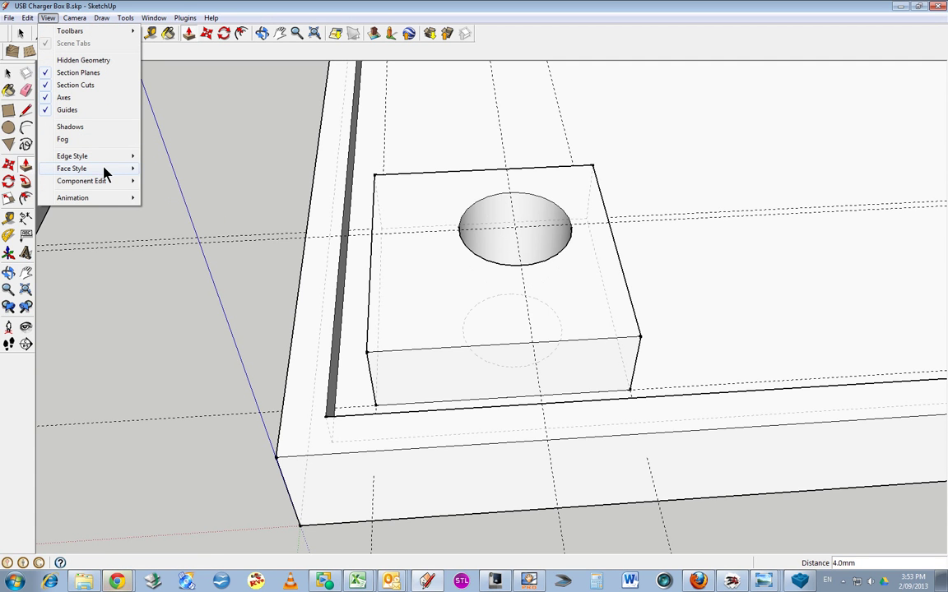
Step: Switch to Wireframe face style and inspect the box and tray from above
{"action": "mouse_move", "coordinate": [105, 173]}
{"action": "left_click", "coordinate": [181, 186]}
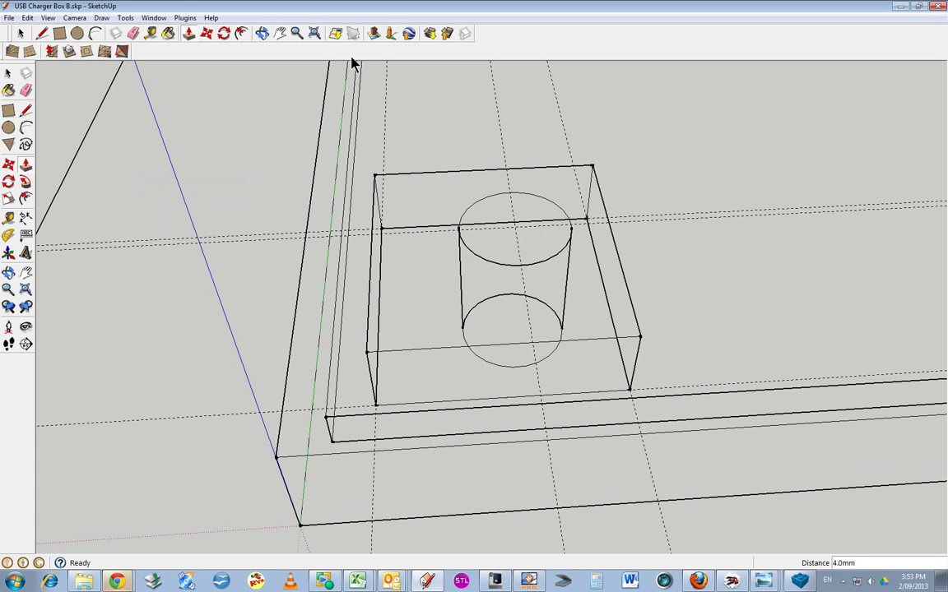
{"action": "left_click", "coordinate": [261, 33]}
{"action": "left_click_drag", "start_coordinate": [502, 345], "coordinate": [367, 128]}
{"action": "left_click", "coordinate": [314, 33]}
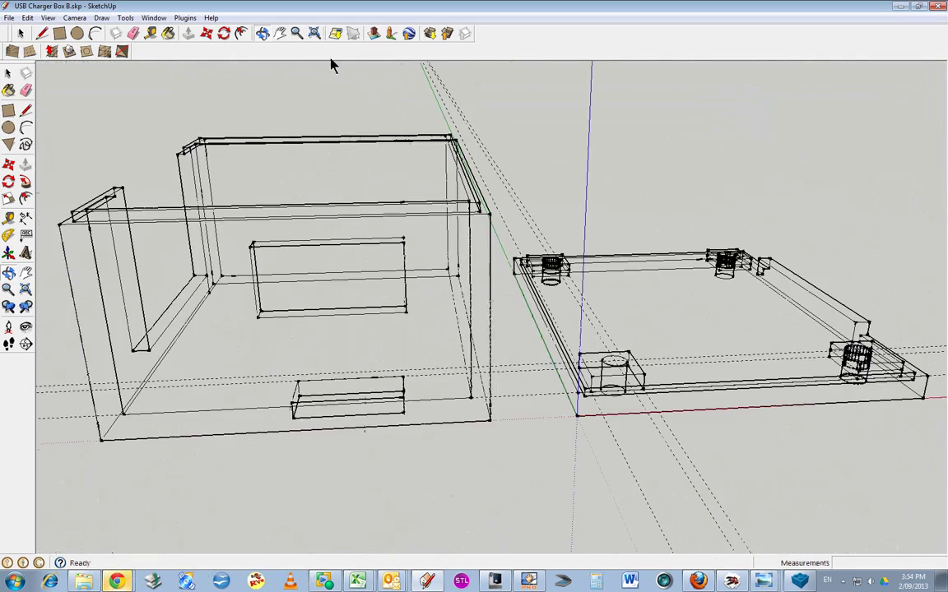
{"action": "left_click_drag", "start_coordinate": [485, 239], "coordinate": [600, 449]}
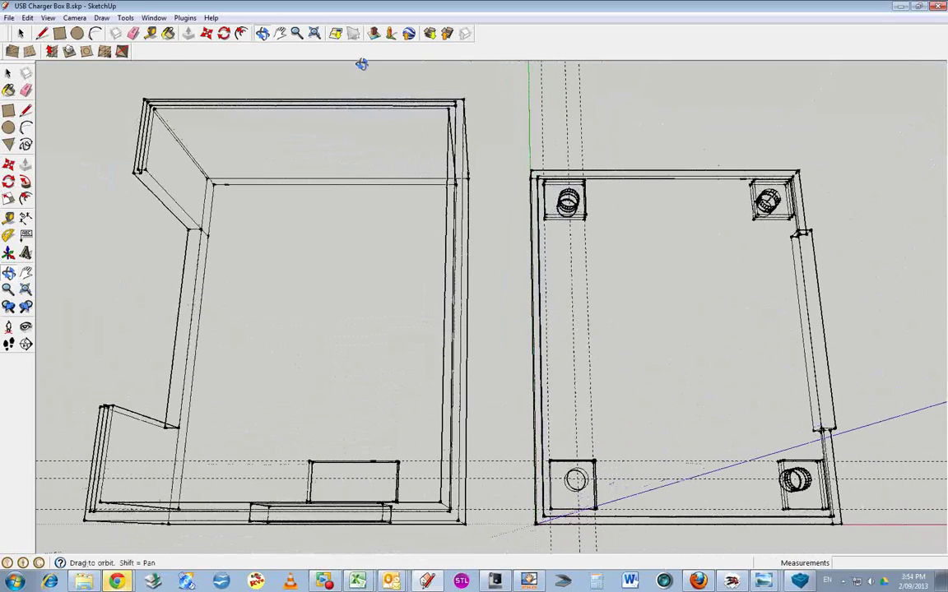
Step: Return to Shaded With Textures and view the tray more closely
{"action": "left_click", "coordinate": [47, 18]}
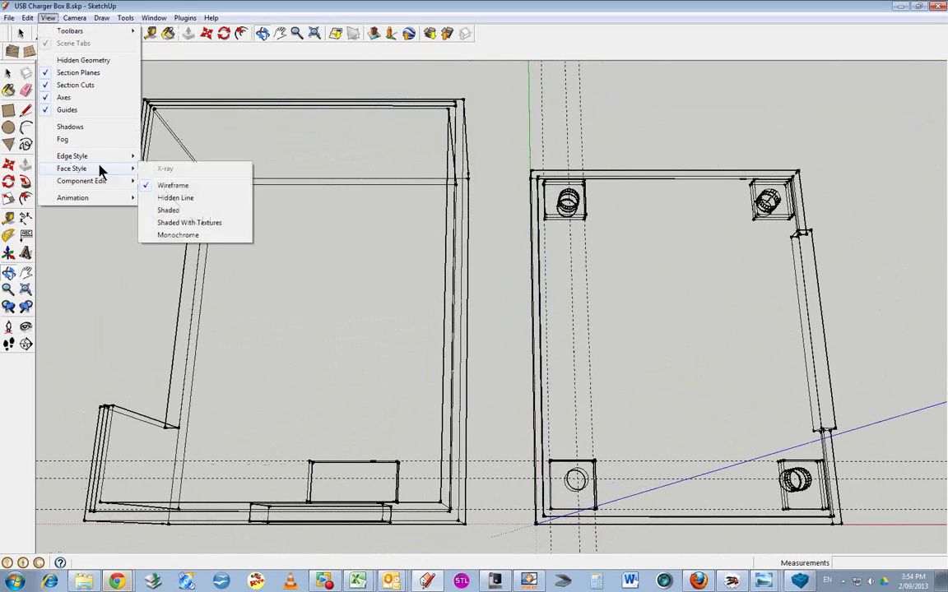
{"action": "left_click", "coordinate": [190, 223]}
{"action": "mouse_move", "coordinate": [624, 411]}
{"action": "left_mouse_down"}
{"action": "mouse_move", "coordinate": [589, 290]}
{"action": "mouse_move", "coordinate": [756, 413]}
{"action": "mouse_move", "coordinate": [543, 252]}
{"action": "mouse_move", "coordinate": [625, 247]}
{"action": "mouse_move", "coordinate": [682, 227]}
{"action": "mouse_move", "coordinate": [677, 101]}
{"action": "mouse_move", "coordinate": [636, 155]}
{"action": "mouse_move", "coordinate": [664, 282]}
{"action": "mouse_move", "coordinate": [232, 235]}
{"action": "mouse_move", "coordinate": [218, 323]}
{"action": "mouse_move", "coordinate": [240, 308]}
{"action": "mouse_move", "coordinate": [255, 264]}
{"action": "mouse_move", "coordinate": [238, 312]}
{"action": "left_mouse_up"}
{"action": "left_click", "coordinate": [10, 18]}
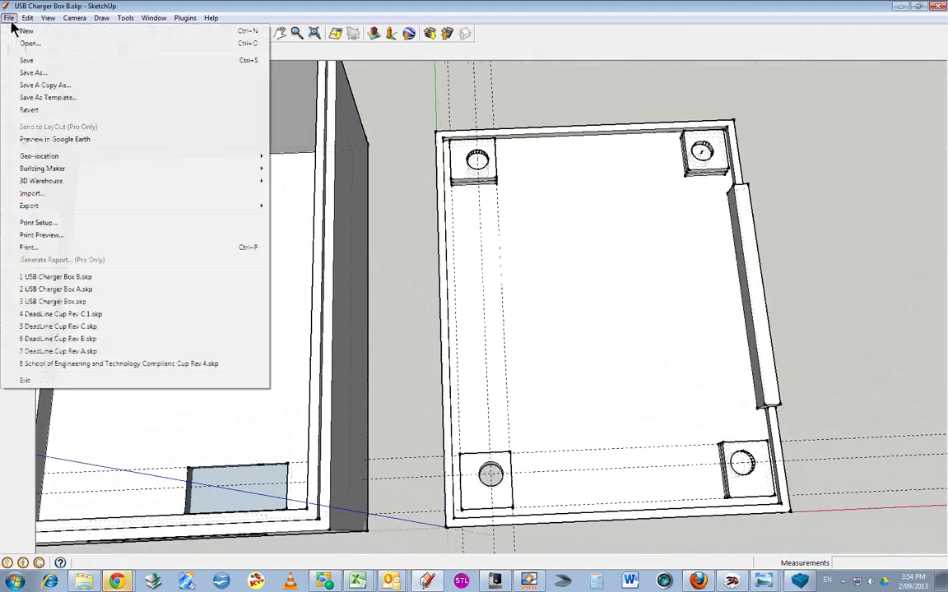
Step: Save the model and bring up CatalystEX showing the sliced USB Charger Box B
{"action": "left_click", "coordinate": [34, 59]}
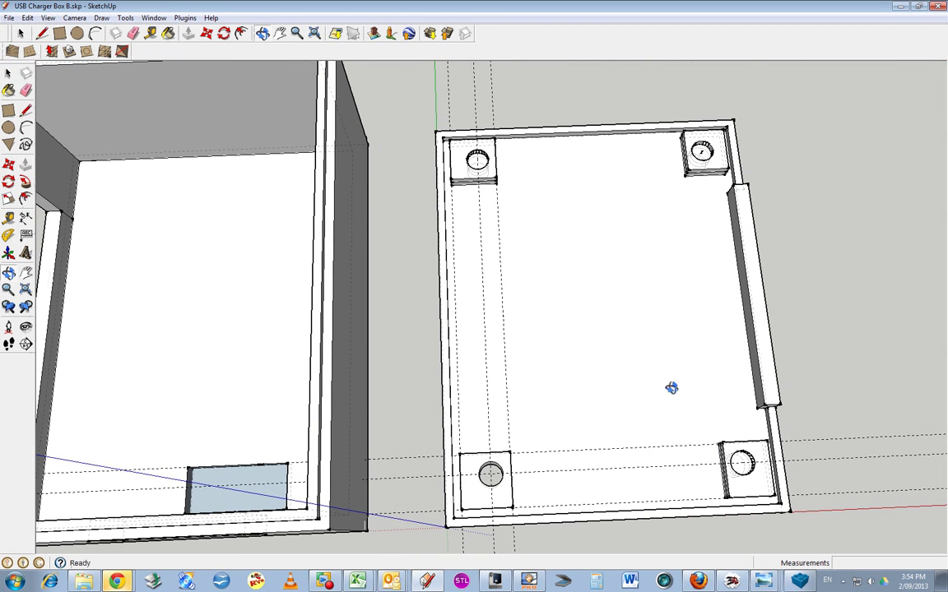
{"action": "left_click", "coordinate": [496, 582]}
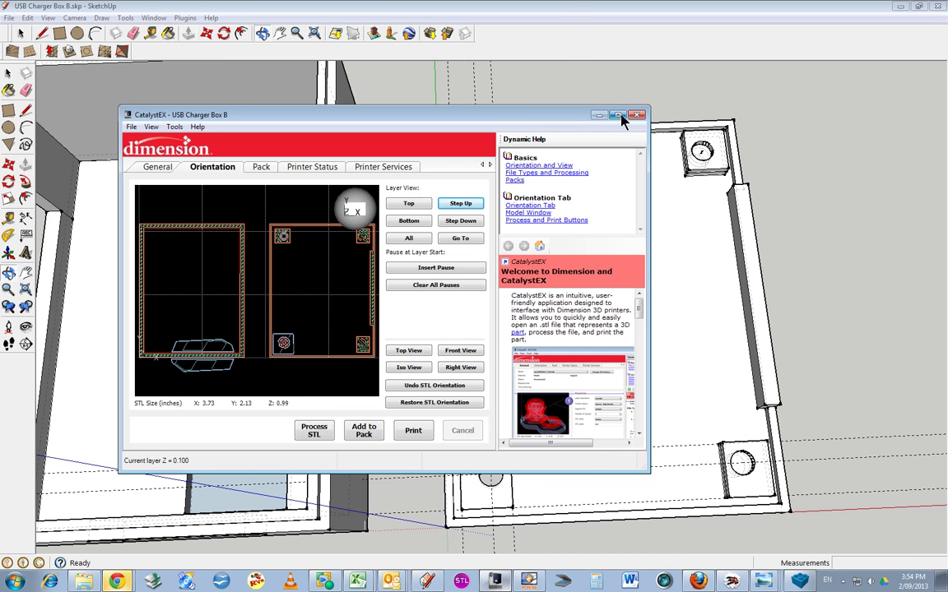
Step: Maximize CatalystEX and jump to the bottom sliced layer of USB Charger Box B
{"action": "left_click", "coordinate": [619, 115]}
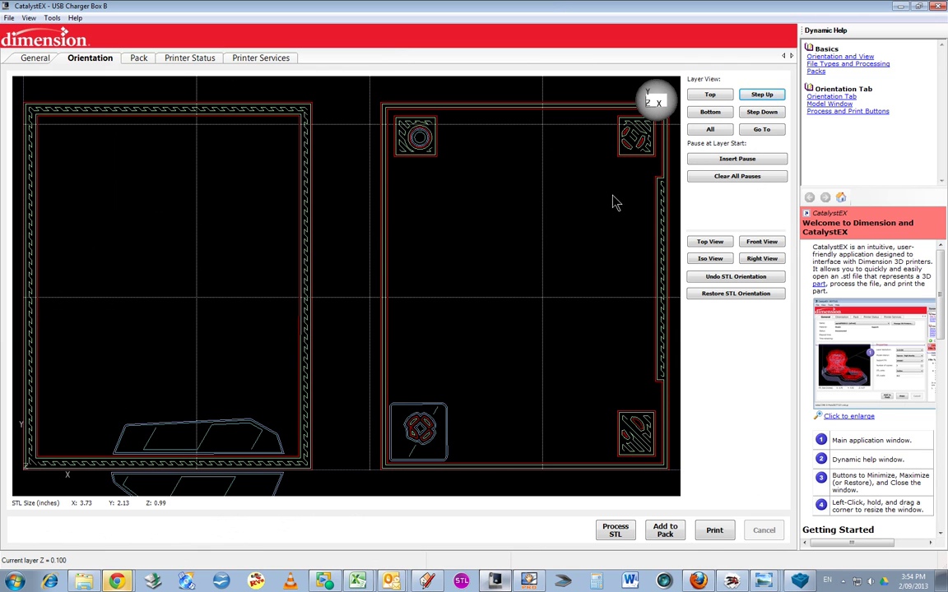
{"action": "left_click", "coordinate": [763, 112]}
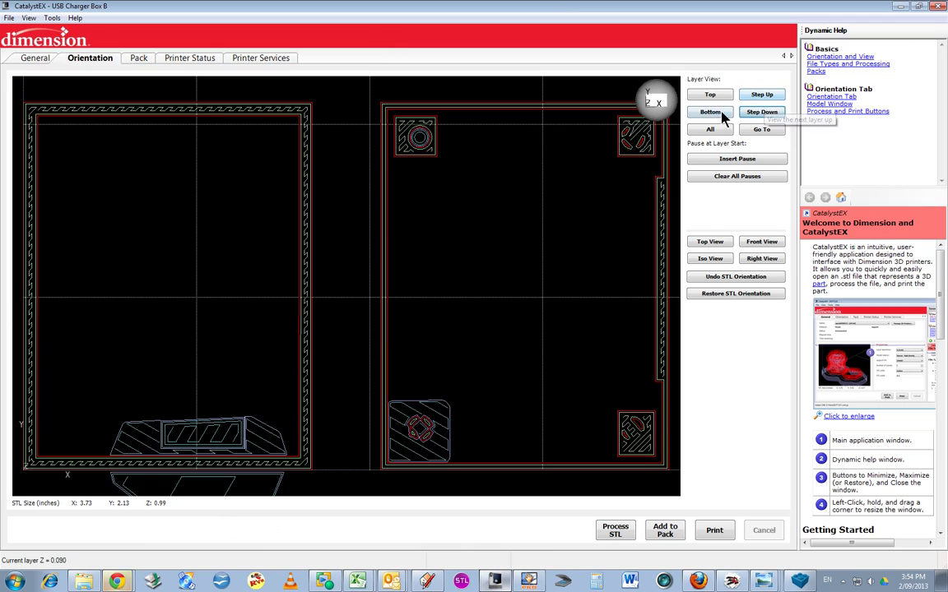
{"action": "left_click", "coordinate": [722, 114]}
Step: Step up through ten sliced layers, then close CatalystEX
{"action": "left_click", "coordinate": [762, 95]}
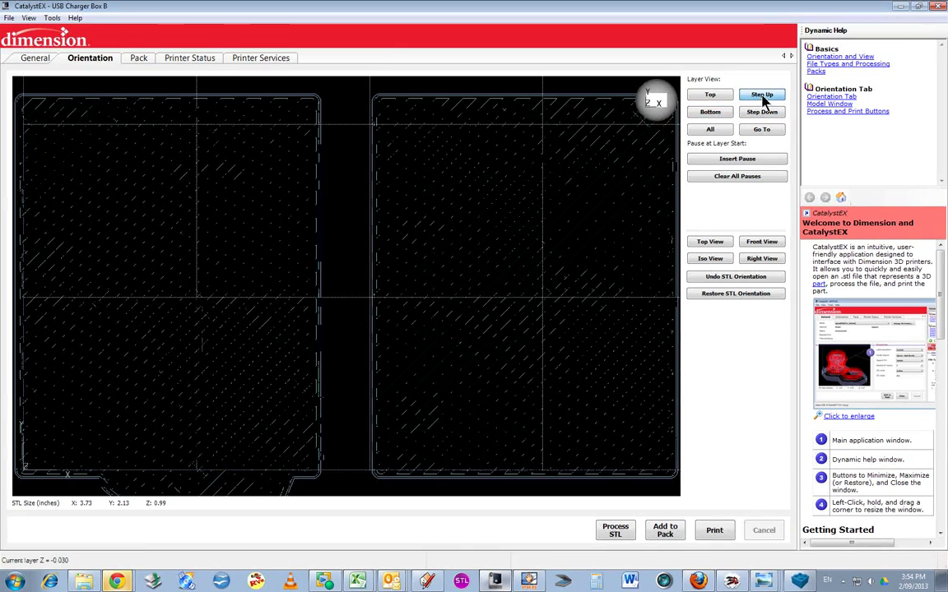
{"action": "left_click", "coordinate": [762, 96]}
{"action": "left_click", "coordinate": [762, 96]}
{"action": "left_click", "coordinate": [762, 96]}
{"action": "left_click", "coordinate": [762, 95]}
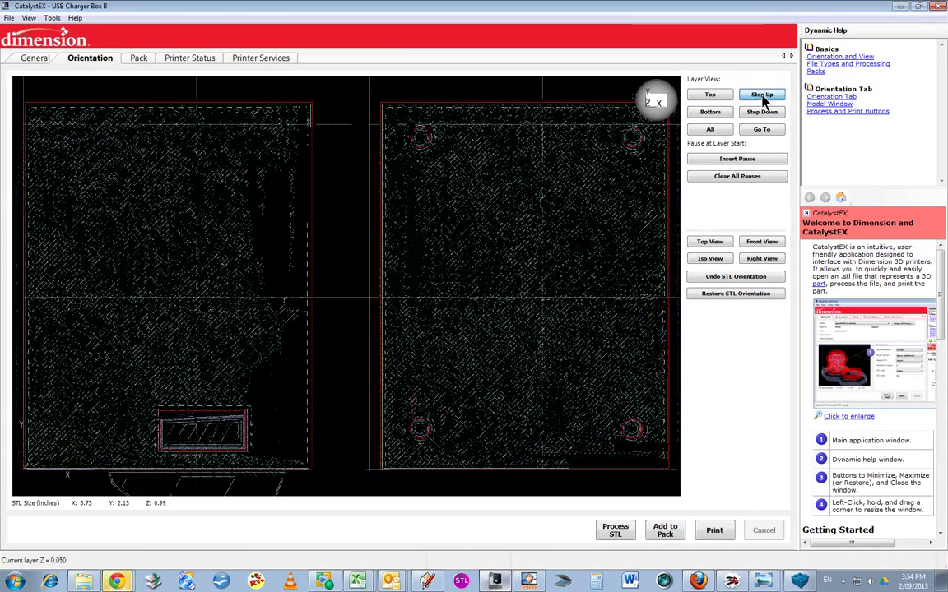
{"action": "left_click", "coordinate": [762, 96]}
{"action": "left_click", "coordinate": [762, 96]}
{"action": "left_click", "coordinate": [762, 96]}
{"action": "left_click", "coordinate": [762, 96]}
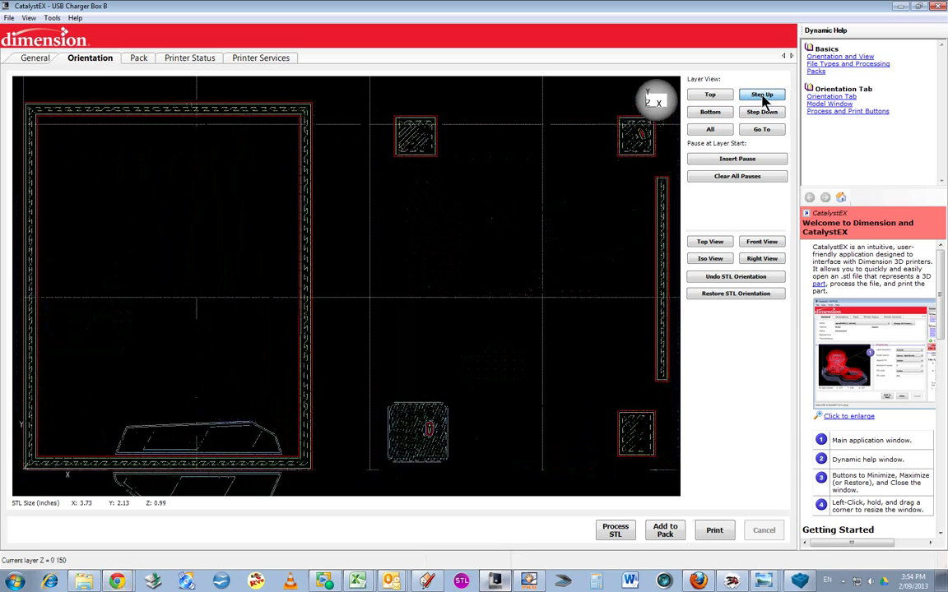
{"action": "left_click", "coordinate": [762, 95]}
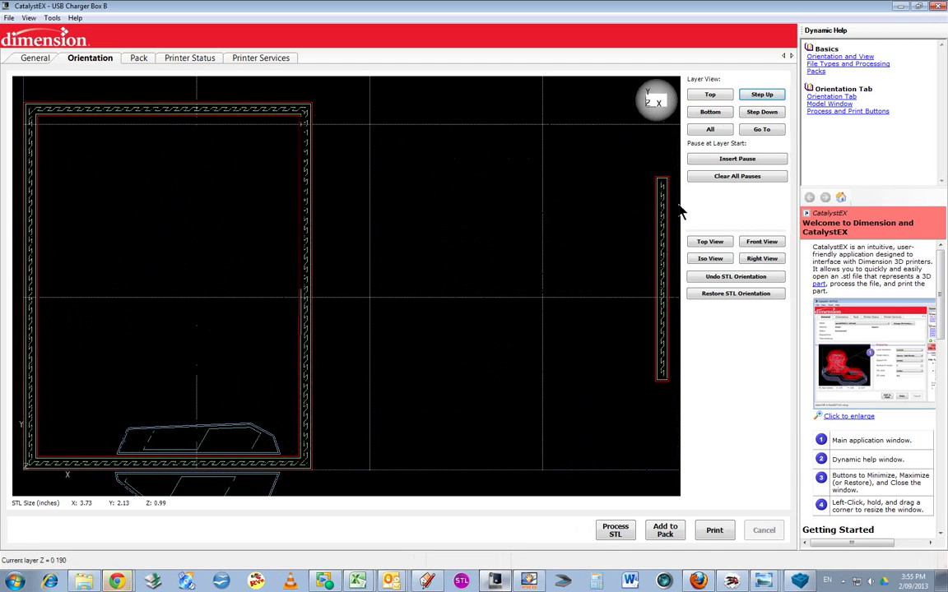
{"action": "left_click", "coordinate": [940, 6]}
Step: Orbit, pan and zoom to a close top-down view of the lid's corner boss and hole
{"action": "mouse_move", "coordinate": [647, 401]}
{"action": "left_mouse_down"}
{"action": "mouse_move", "coordinate": [652, 362]}
{"action": "mouse_move", "coordinate": [664, 423]}
{"action": "mouse_move", "coordinate": [636, 446]}
{"action": "left_mouse_up"}
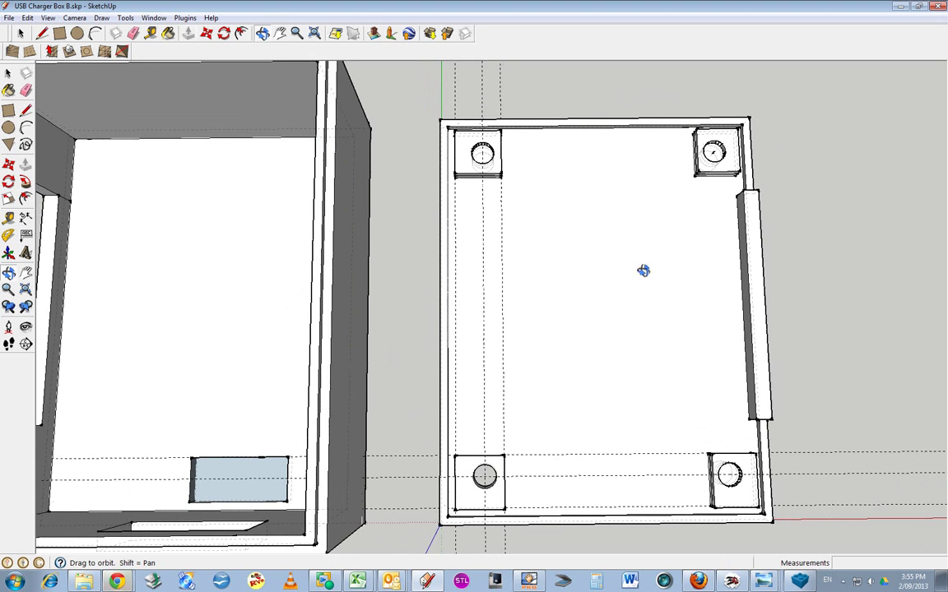
{"action": "left_click", "coordinate": [280, 33]}
{"action": "mouse_move", "coordinate": [650, 291]}
{"action": "left_mouse_down"}
{"action": "mouse_move", "coordinate": [497, 297]}
{"action": "mouse_move", "coordinate": [529, 366]}
{"action": "mouse_move", "coordinate": [616, 381]}
{"action": "mouse_move", "coordinate": [625, 430]}
{"action": "left_mouse_up"}
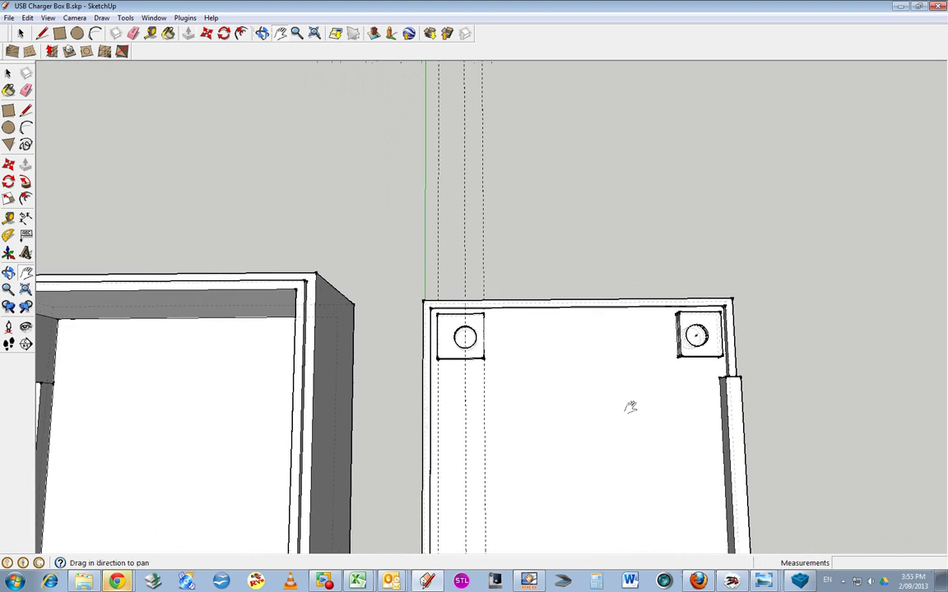
{"action": "scroll", "coordinate": [629, 408], "scroll_direction": "up", "scroll_amount": 3}
{"action": "mouse_move", "coordinate": [700, 383]}
{"action": "left_mouse_down"}
{"action": "mouse_move", "coordinate": [639, 385]}
{"action": "mouse_move", "coordinate": [537, 411]}
{"action": "mouse_move", "coordinate": [433, 411]}
{"action": "mouse_move", "coordinate": [452, 417]}
{"action": "mouse_move", "coordinate": [425, 421]}
{"action": "mouse_move", "coordinate": [404, 451]}
{"action": "left_mouse_up"}
{"action": "scroll", "coordinate": [536, 412], "scroll_direction": "up", "scroll_amount": 2}
{"action": "scroll", "coordinate": [432, 415], "scroll_direction": "up", "scroll_amount": 2}
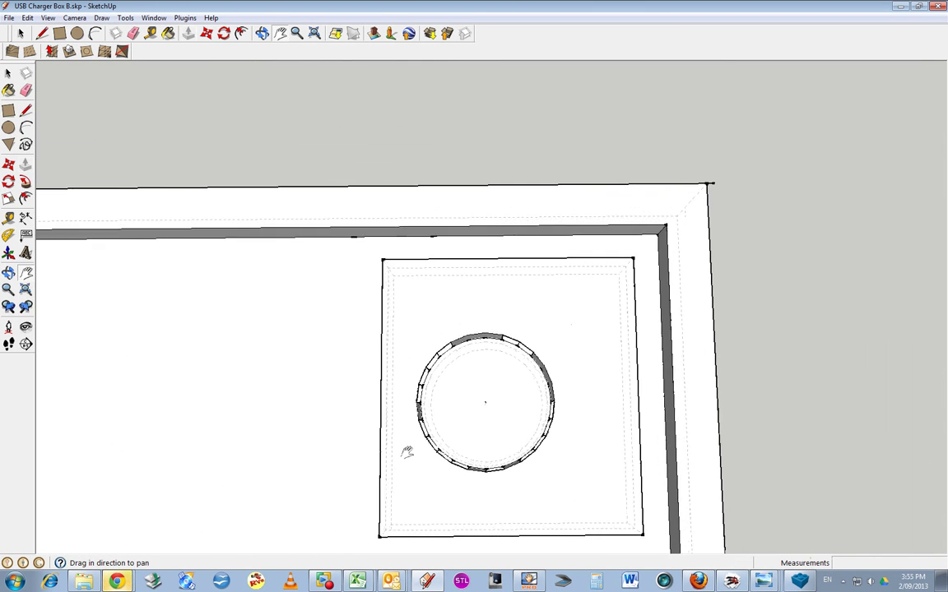
Step: Place a guide from the lid's top edge through the hole centre and measure wall-to-centre distance
{"action": "left_click", "coordinate": [151, 34]}
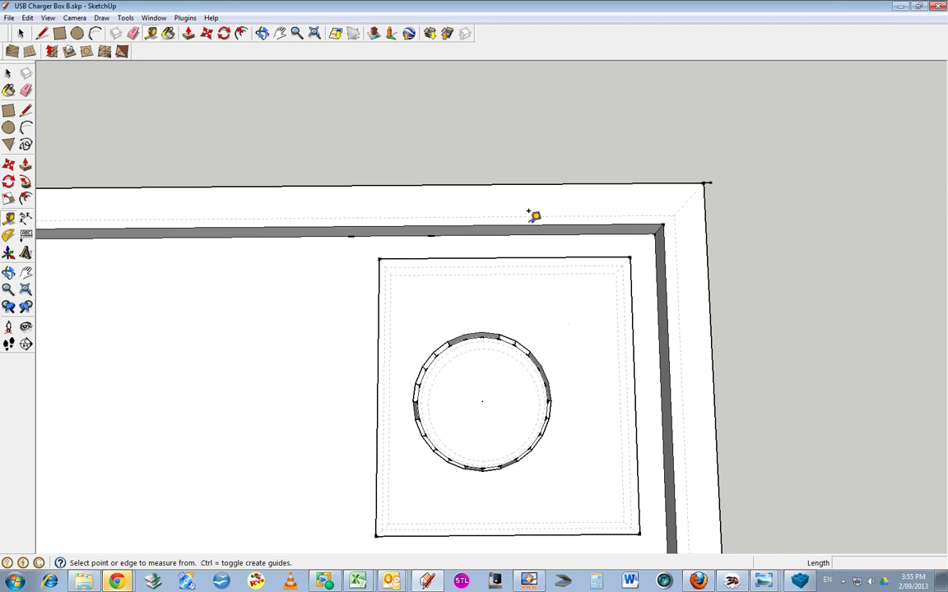
{"action": "left_click", "coordinate": [481, 229]}
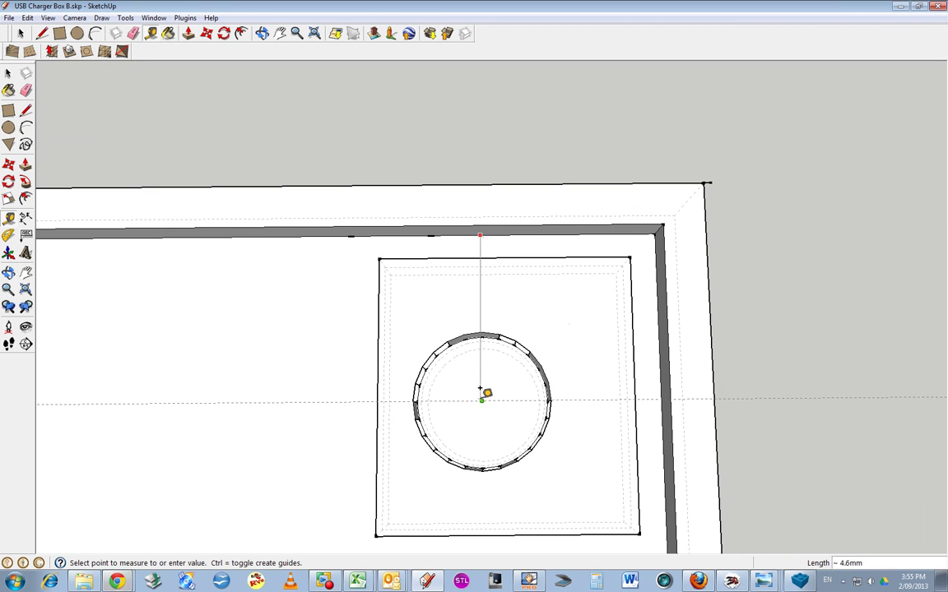
{"action": "left_click", "coordinate": [482, 398]}
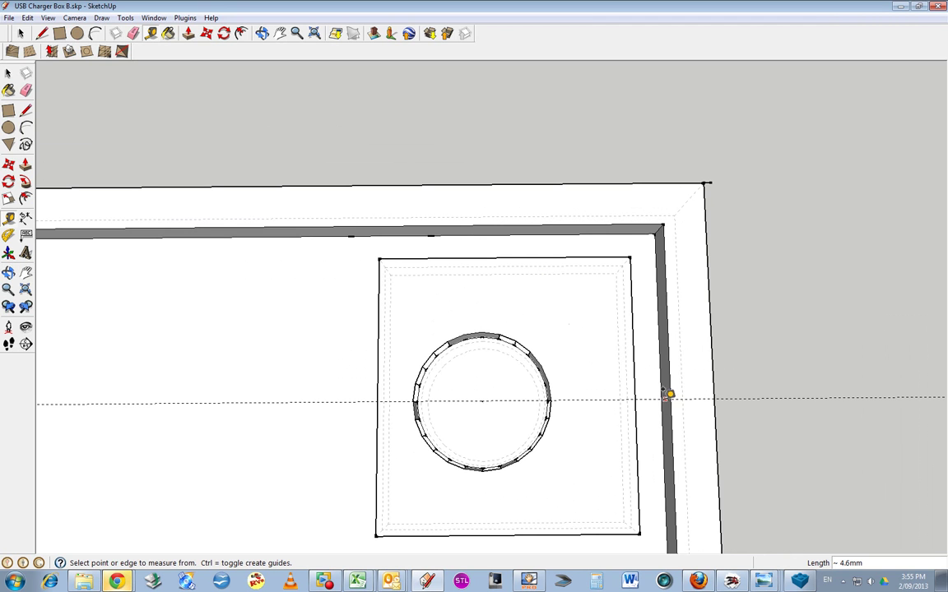
{"action": "scroll", "coordinate": [667, 399], "scroll_direction": "up", "scroll_amount": 3}
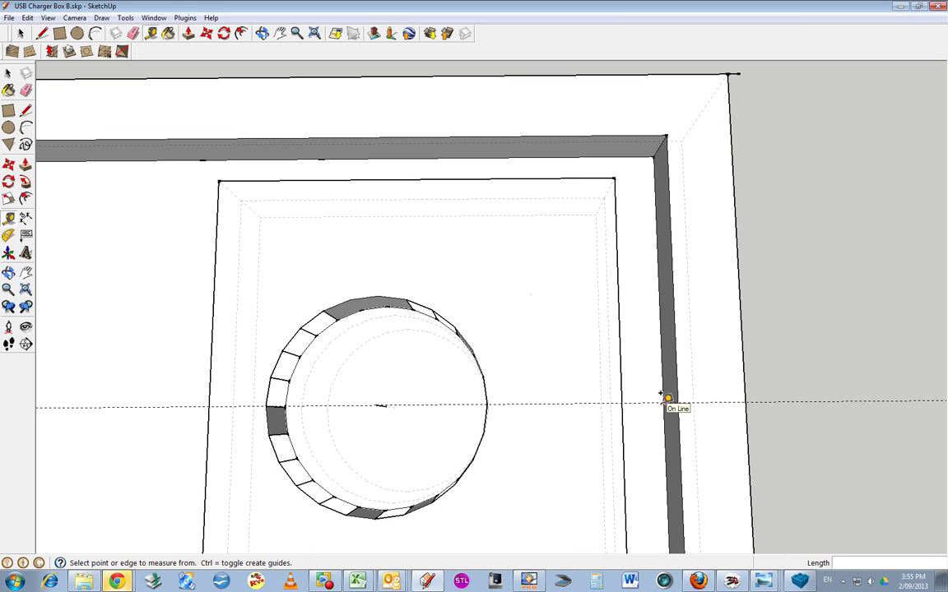
{"action": "left_click", "coordinate": [660, 401]}
{"action": "left_click", "coordinate": [545, 394]}
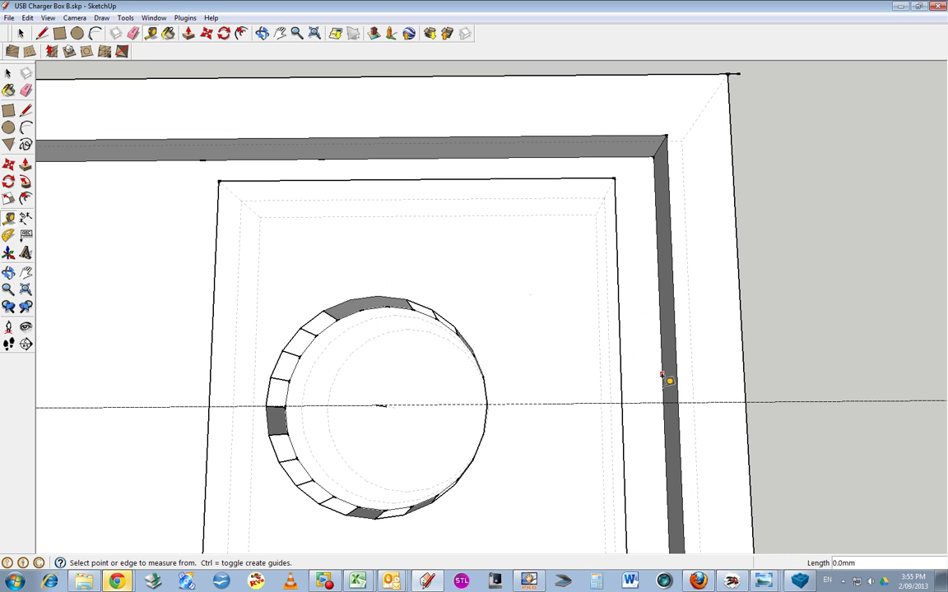
{"action": "left_click", "coordinate": [663, 383]}
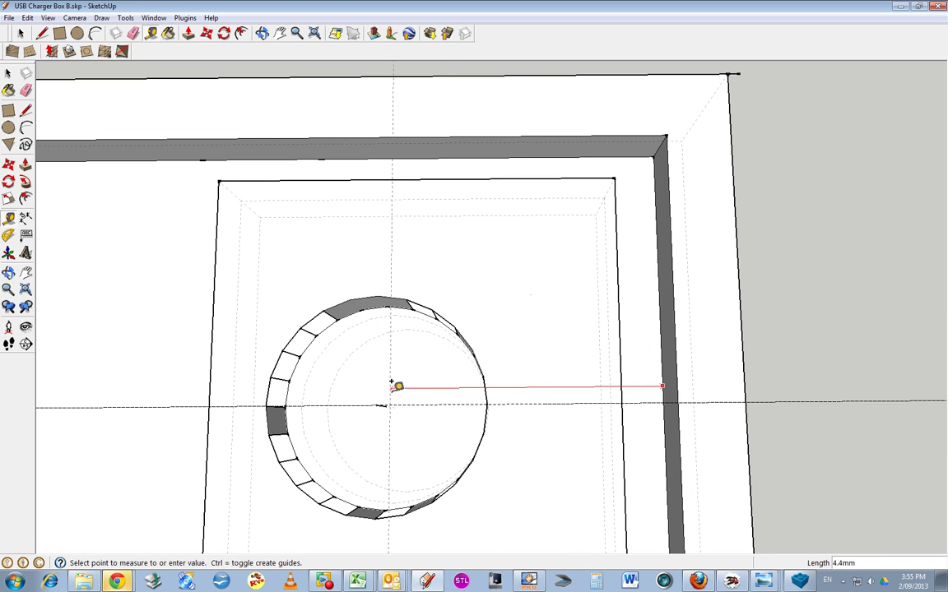
{"action": "left_click", "coordinate": [382, 388]}
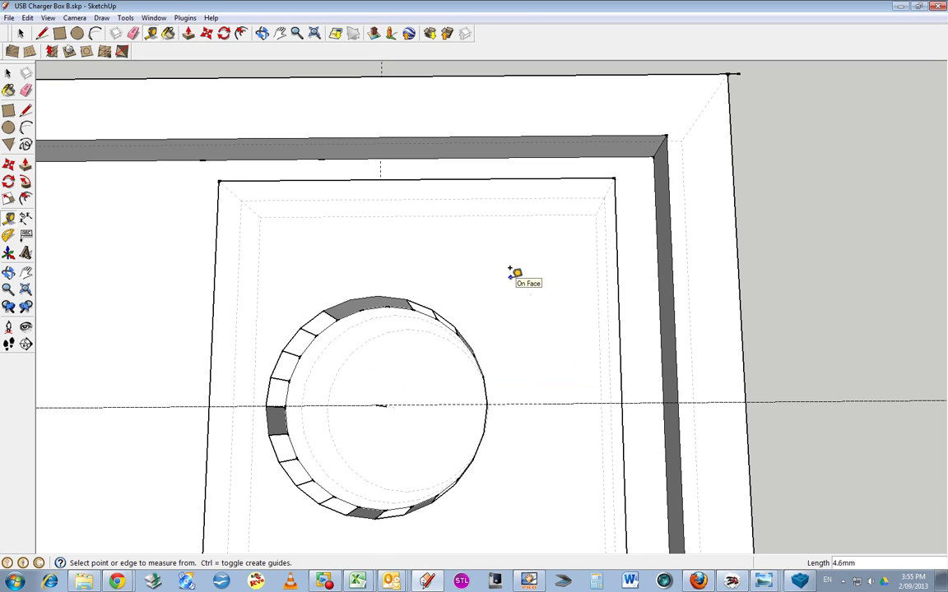
Step: Measure from the right wall to the hole centre with the Tape Measure
{"action": "left_click", "coordinate": [262, 33]}
{"action": "left_click_drag", "start_coordinate": [440, 395], "coordinate": [426, 321]}
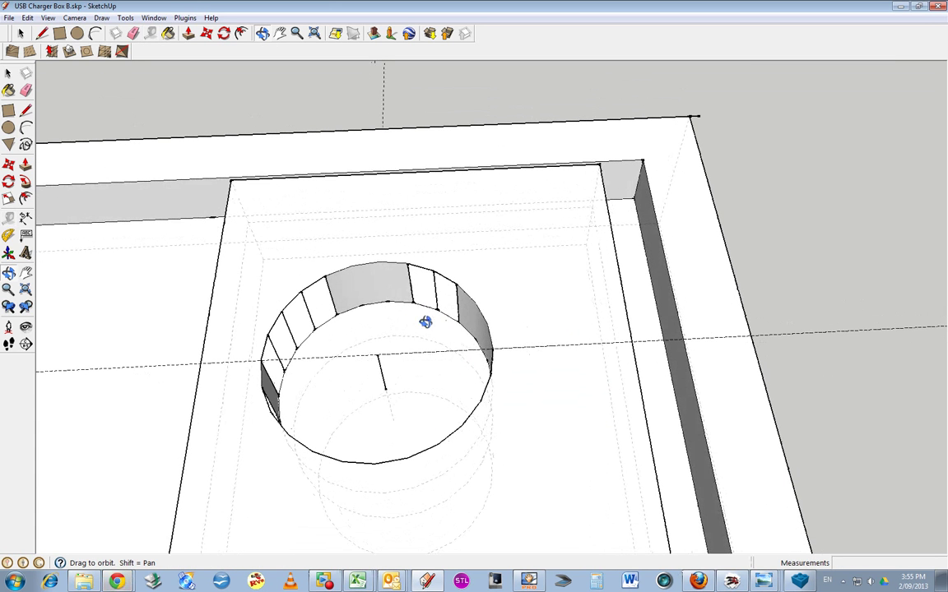
{"action": "left_click", "coordinate": [152, 33]}
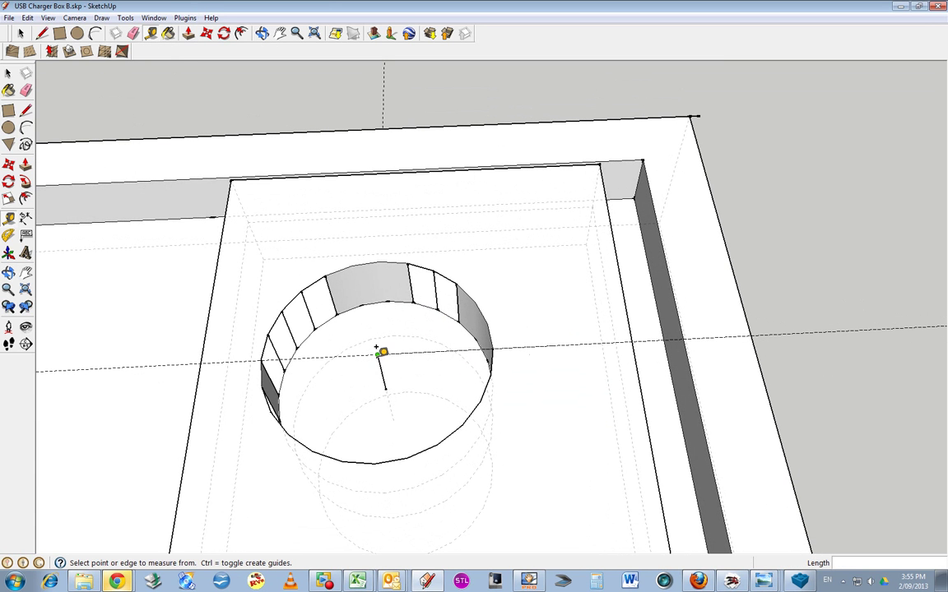
{"action": "left_click", "coordinate": [378, 353]}
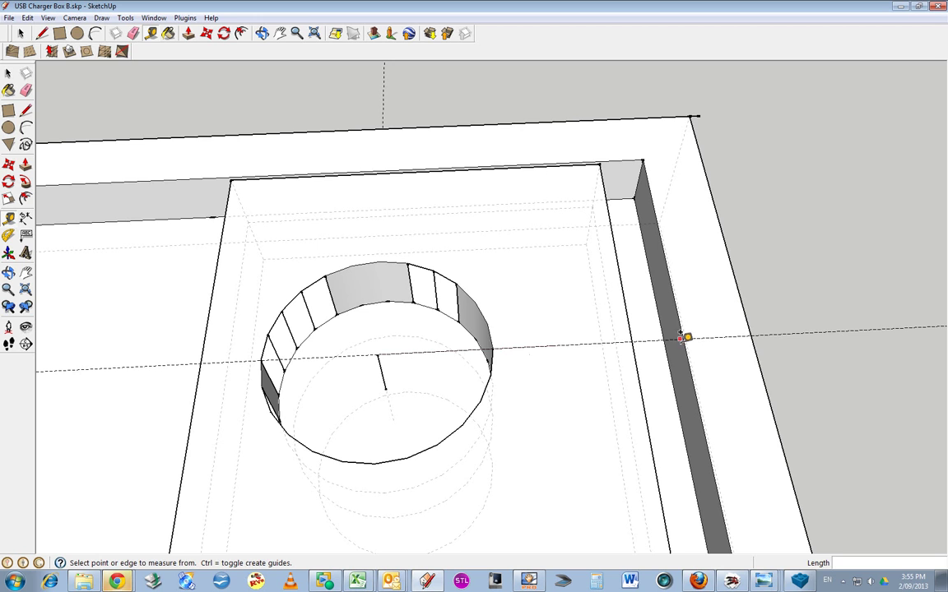
{"action": "left_click", "coordinate": [688, 332]}
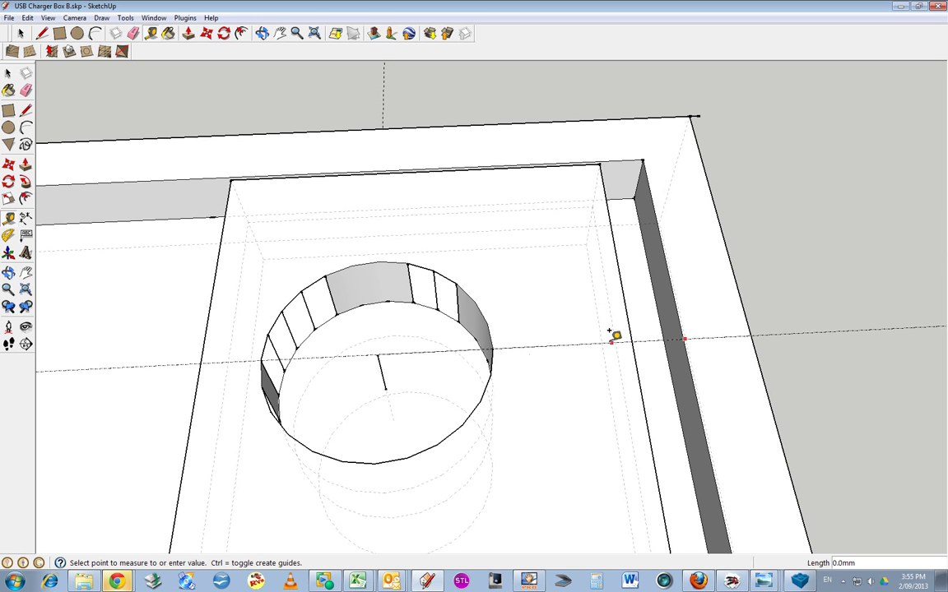
{"action": "left_click", "coordinate": [378, 344]}
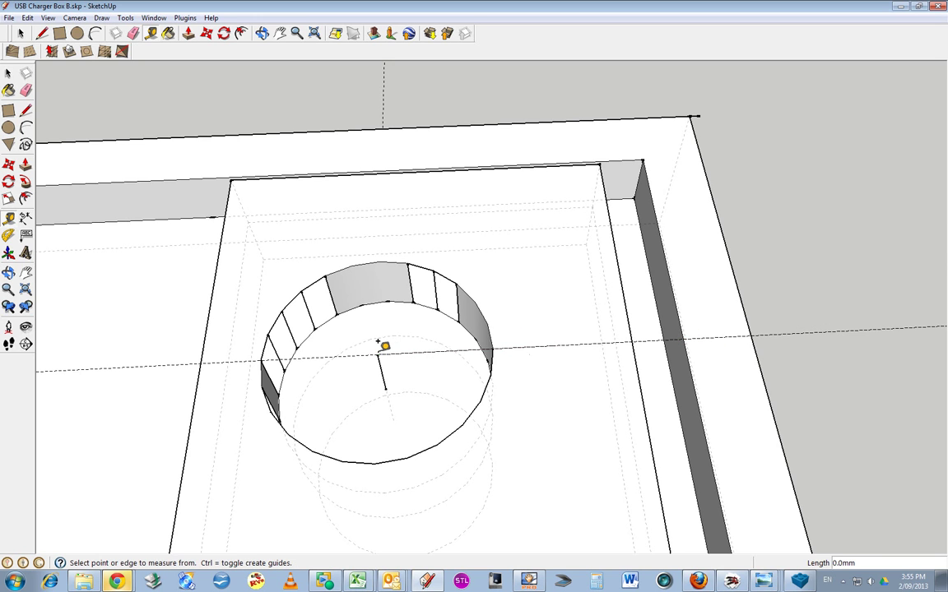
{"action": "scroll", "coordinate": [697, 337], "scroll_direction": "up", "scroll_amount": 5}
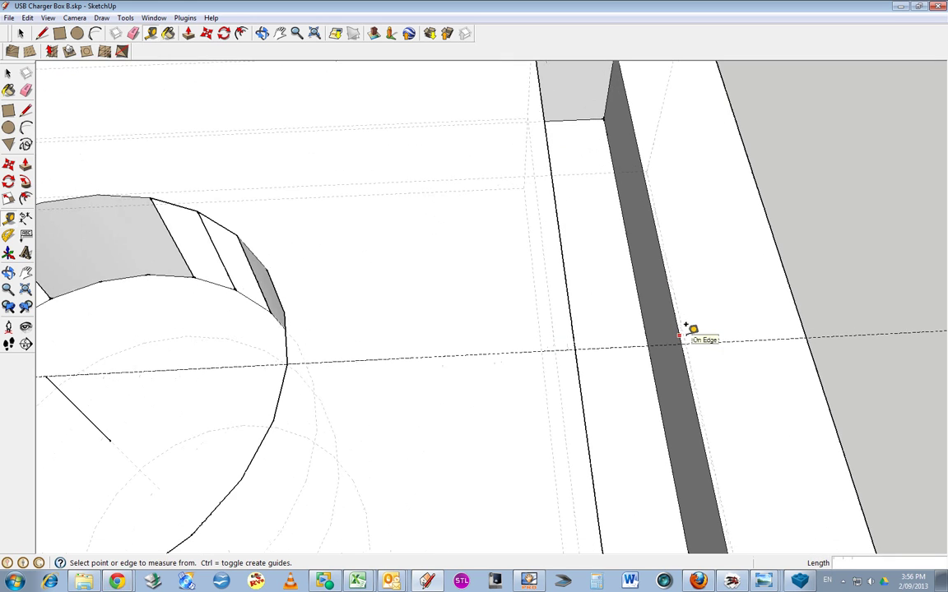
Step: Zoom extents and pan to a near top-down view of the lid's upper-right corner boss
{"action": "left_click", "coordinate": [262, 33]}
{"action": "left_click_drag", "start_coordinate": [395, 214], "coordinate": [426, 216]}
{"action": "left_click", "coordinate": [314, 32]}
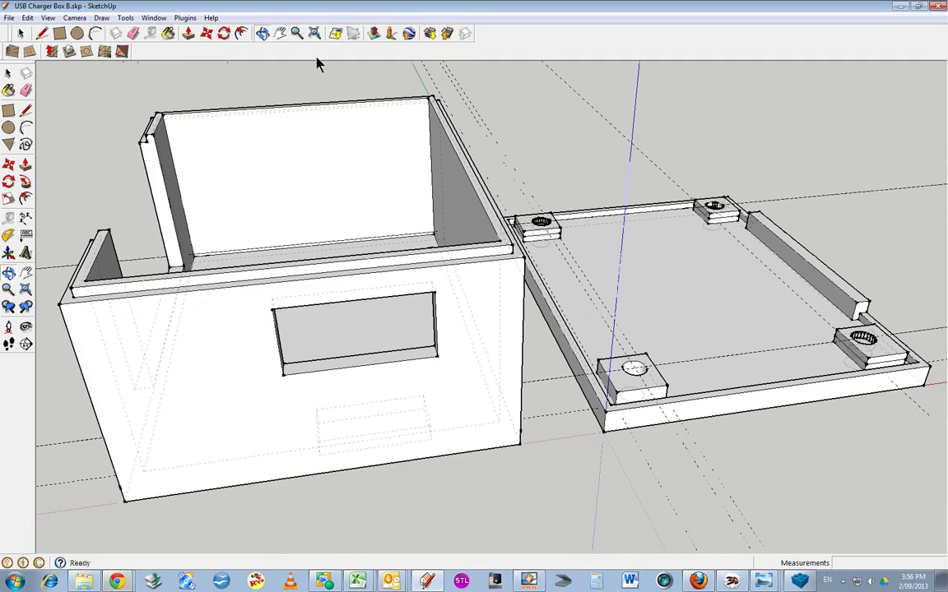
{"action": "left_click_drag", "start_coordinate": [398, 299], "coordinate": [685, 404]}
{"action": "left_click", "coordinate": [280, 33]}
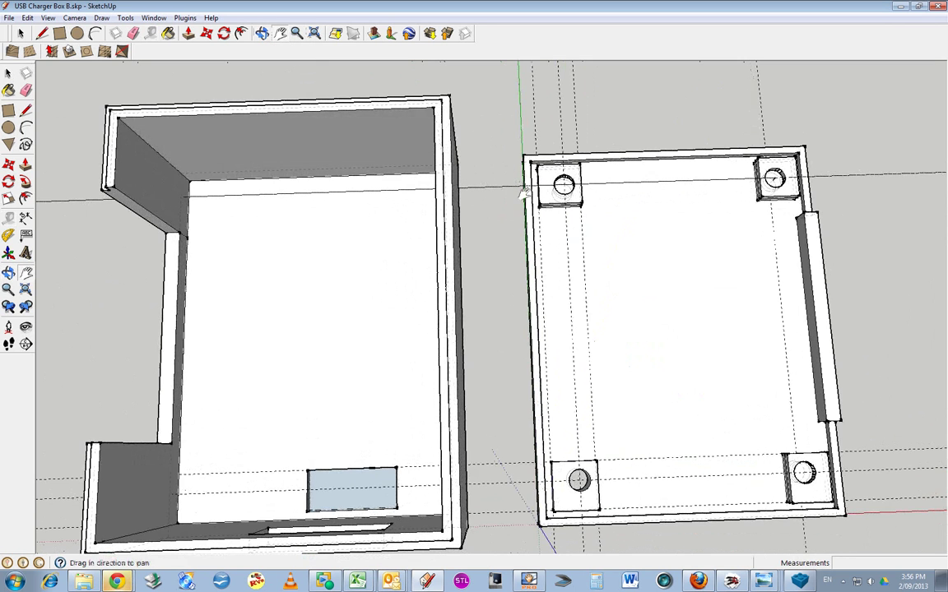
{"action": "left_click_drag", "start_coordinate": [736, 333], "coordinate": [535, 333]}
{"action": "scroll", "coordinate": [615, 330], "scroll_direction": "up", "scroll_amount": 6}
{"action": "scroll", "coordinate": [616, 331], "scroll_direction": "up", "scroll_amount": 2}
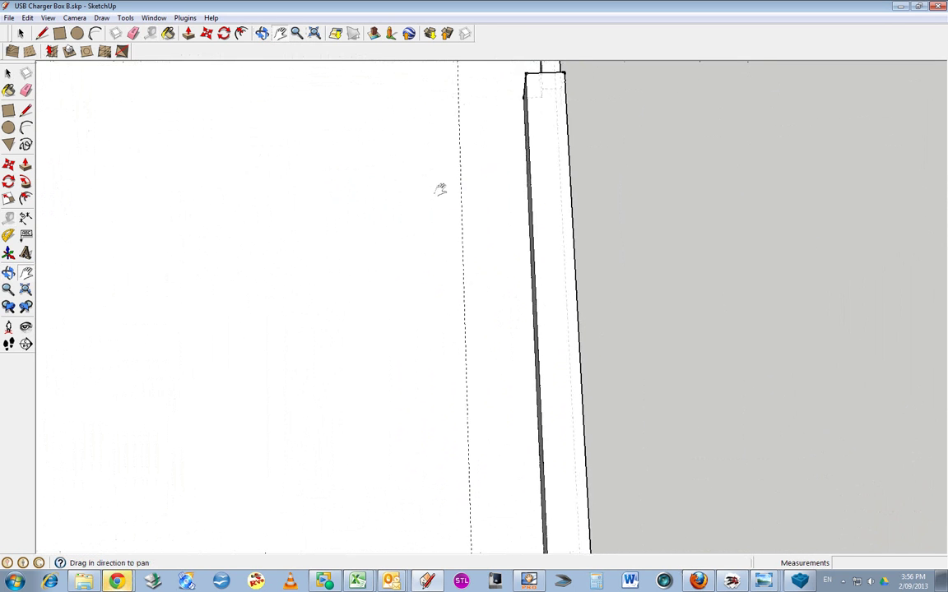
{"action": "scroll", "coordinate": [469, 389], "scroll_direction": "down", "scroll_amount": 3}
{"action": "scroll", "coordinate": [499, 311], "scroll_direction": "up", "scroll_amount": 2}
{"action": "left_click_drag", "start_coordinate": [499, 311], "coordinate": [511, 362]}
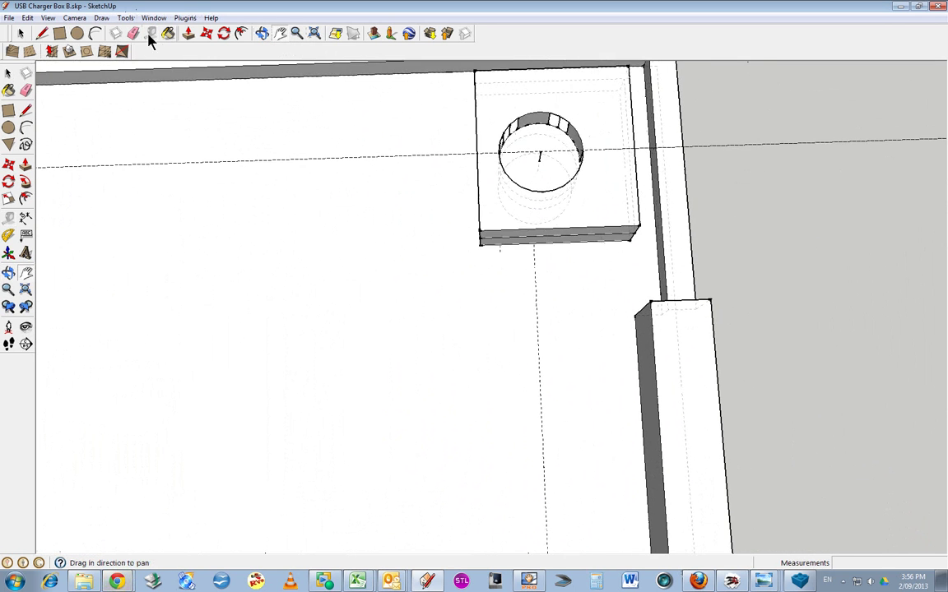
Step: Place a guide from the hole centre 47.9 mm down at the lid's bottom edge
{"action": "left_click", "coordinate": [151, 34]}
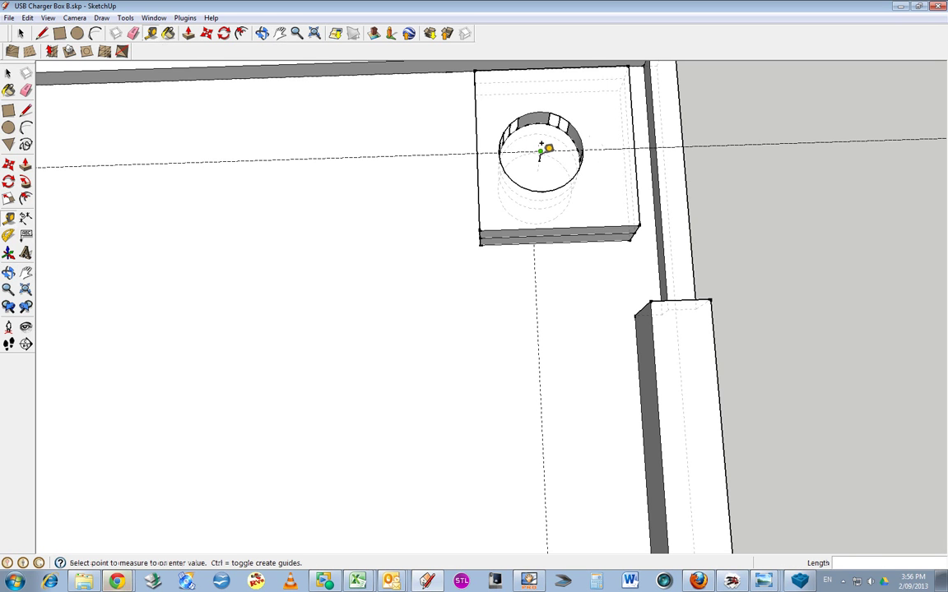
{"action": "left_click", "coordinate": [536, 152]}
{"action": "middle_click_drag", "start_coordinate": [566, 550], "coordinate": [594, 123], "text": "shift"}
{"action": "middle_click_drag", "start_coordinate": [607, 576], "coordinate": [610, 434], "text": "shift"}
{"action": "middle_click_drag", "start_coordinate": [616, 545], "coordinate": [619, 476], "text": "shift"}
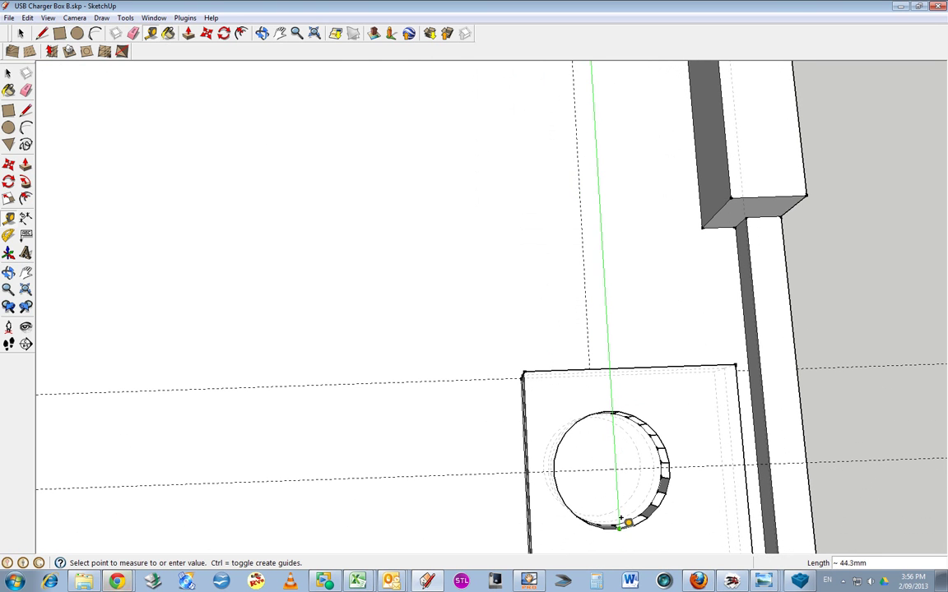
{"action": "middle_click_drag", "start_coordinate": [626, 518], "coordinate": [601, 533], "text": "shift"}
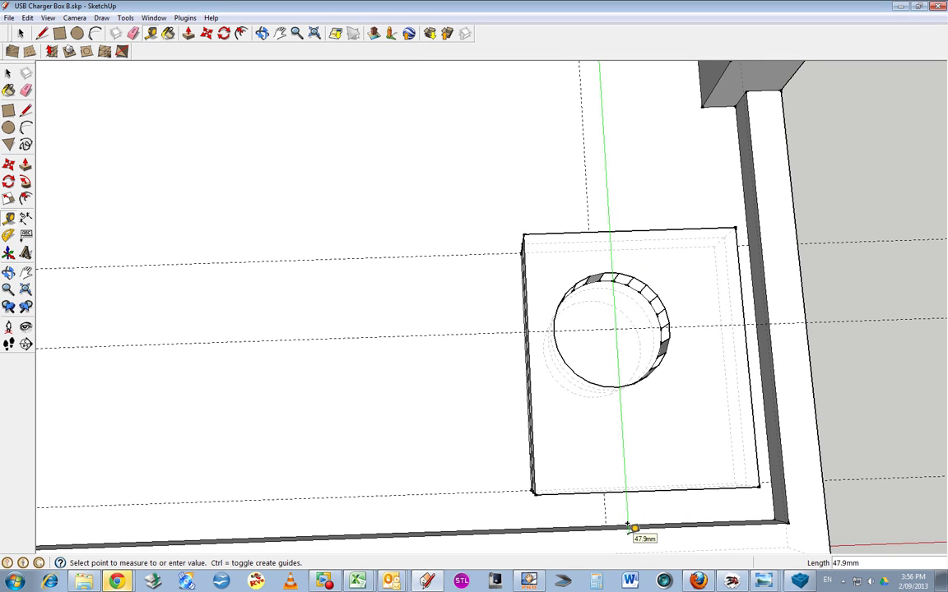
{"action": "left_click", "coordinate": [628, 527]}
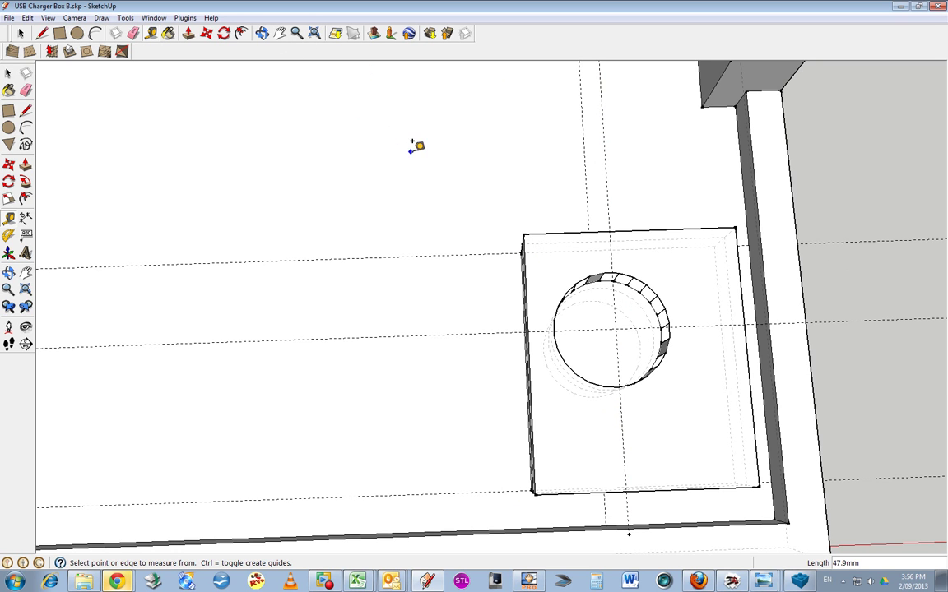
{"action": "left_click", "coordinate": [262, 33]}
{"action": "left_click_drag", "start_coordinate": [461, 247], "coordinate": [472, 354]}
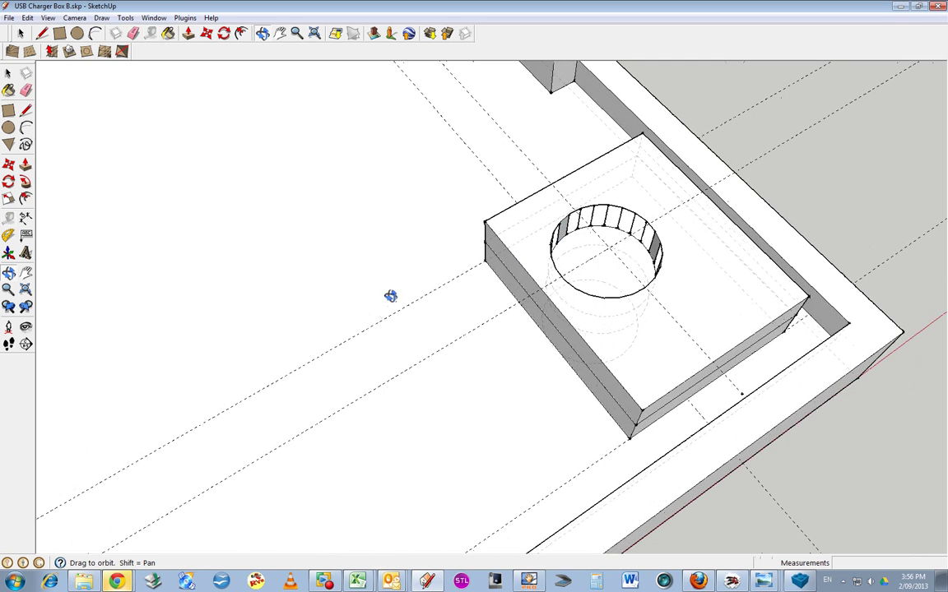
Step: Create a guide line measured from the boss corner along the lid's side wall
{"action": "left_click", "coordinate": [152, 32]}
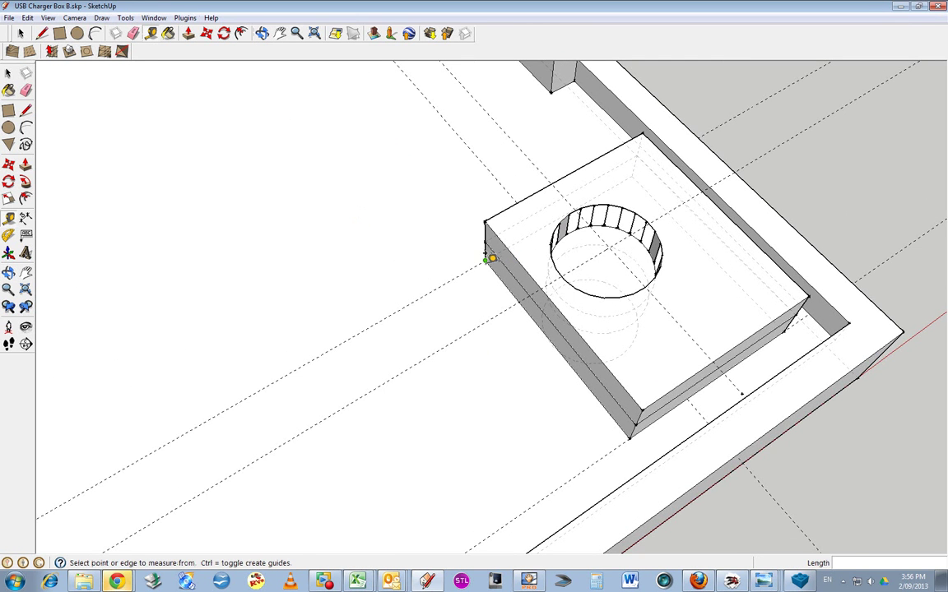
{"action": "left_click", "coordinate": [489, 258]}
{"action": "middle_click_drag", "start_coordinate": [402, 174], "coordinate": [460, 111]}
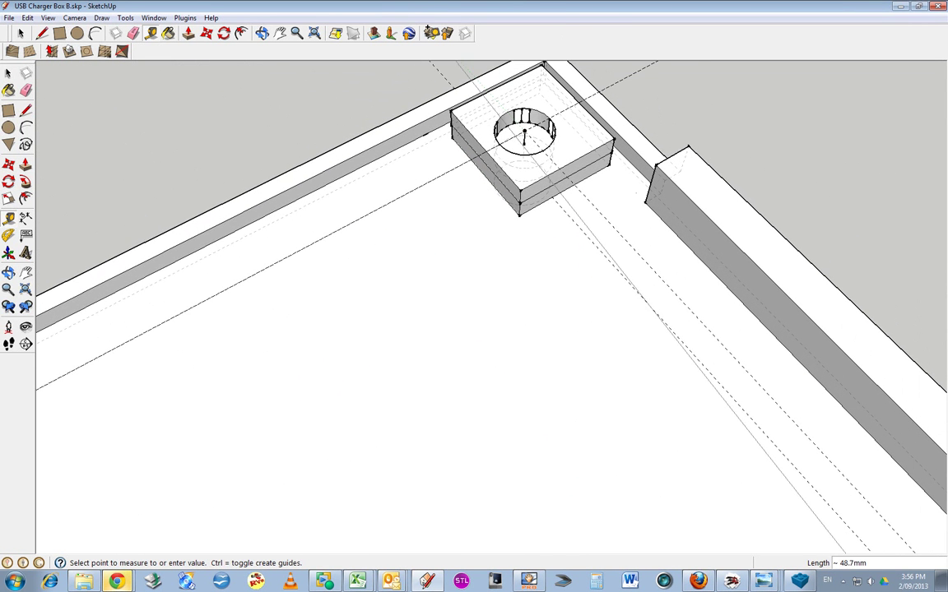
{"action": "left_click", "coordinate": [447, 119]}
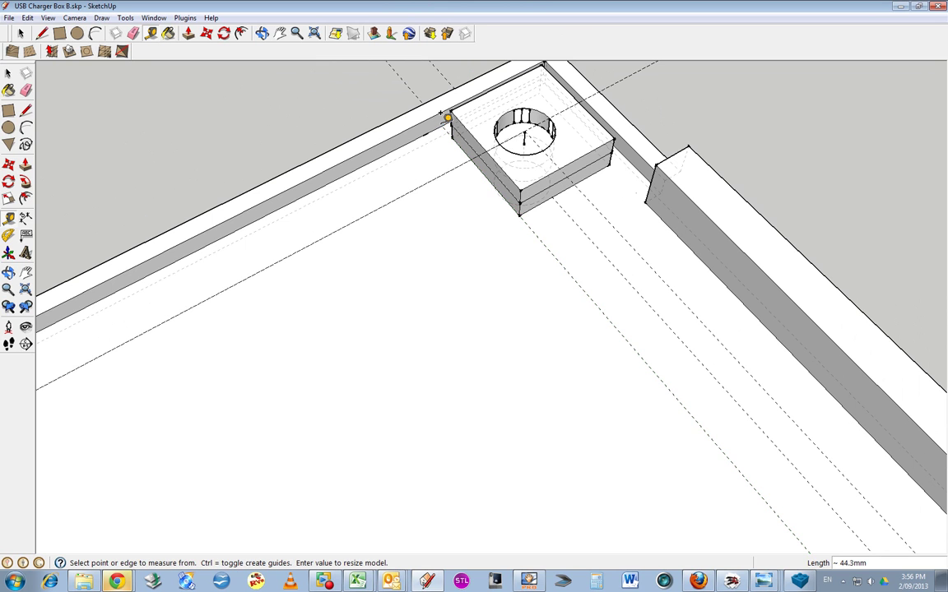
Step: Measure 21.2 mm from the boss's outer corner along the guide lines
{"action": "left_click", "coordinate": [613, 157]}
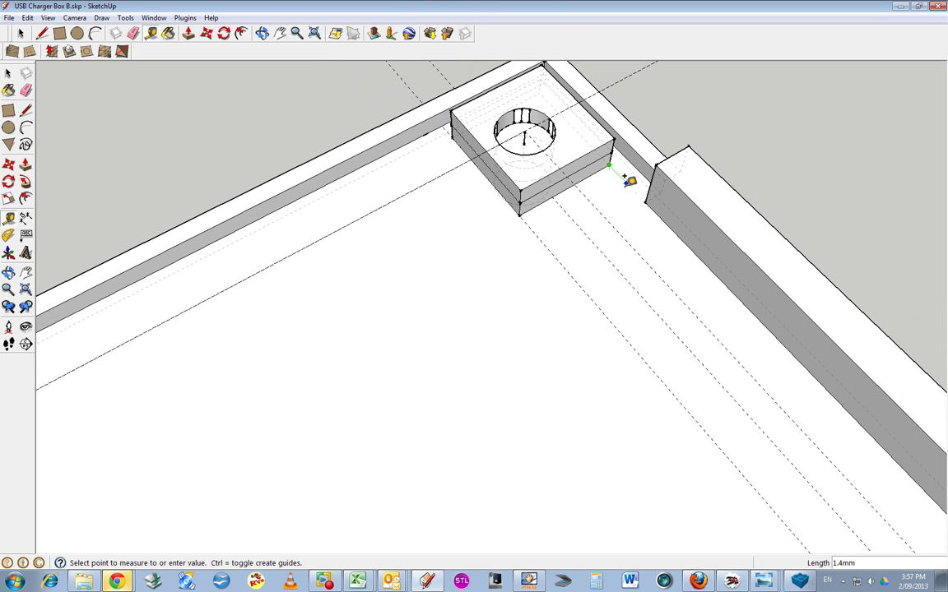
{"action": "middle_click_drag", "start_coordinate": [600, 362], "coordinate": [601, 321], "text": "shift"}
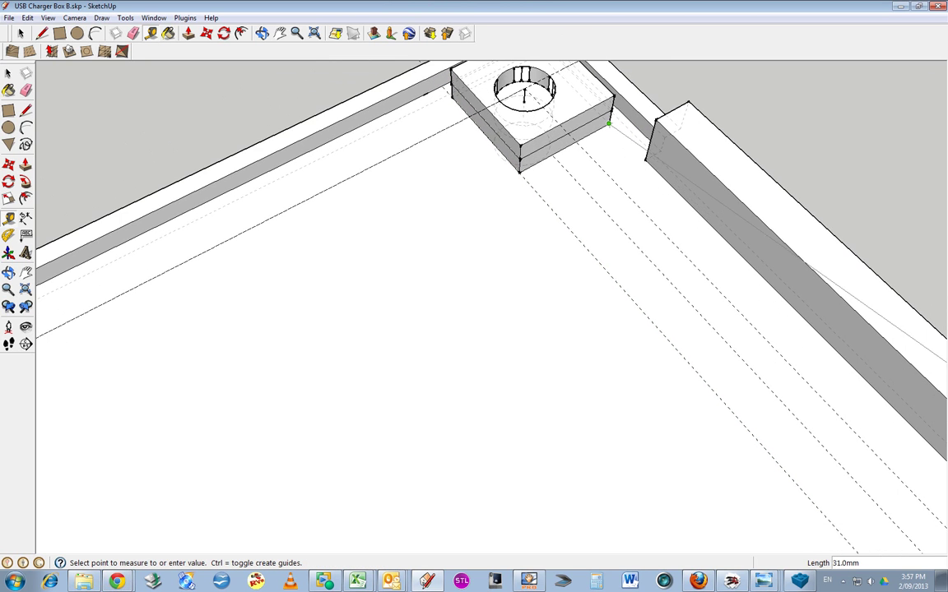
{"action": "middle_click_drag", "start_coordinate": [848, 296], "coordinate": [848, 281], "text": "shift"}
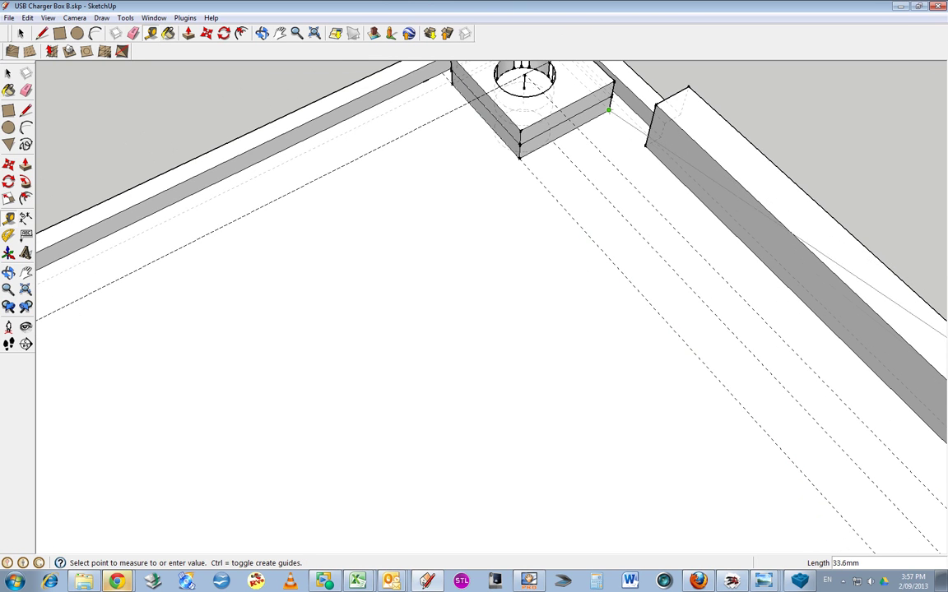
{"action": "middle_click_drag", "start_coordinate": [823, 321], "coordinate": [823, 54], "text": "shift"}
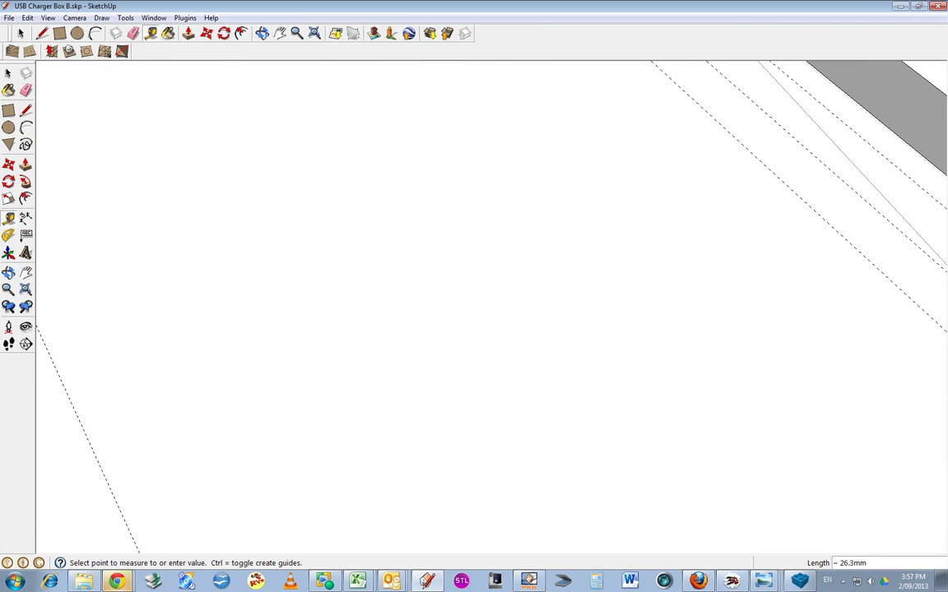
{"action": "middle_click_drag", "start_coordinate": [494, 329], "coordinate": [494, 239], "text": "shift"}
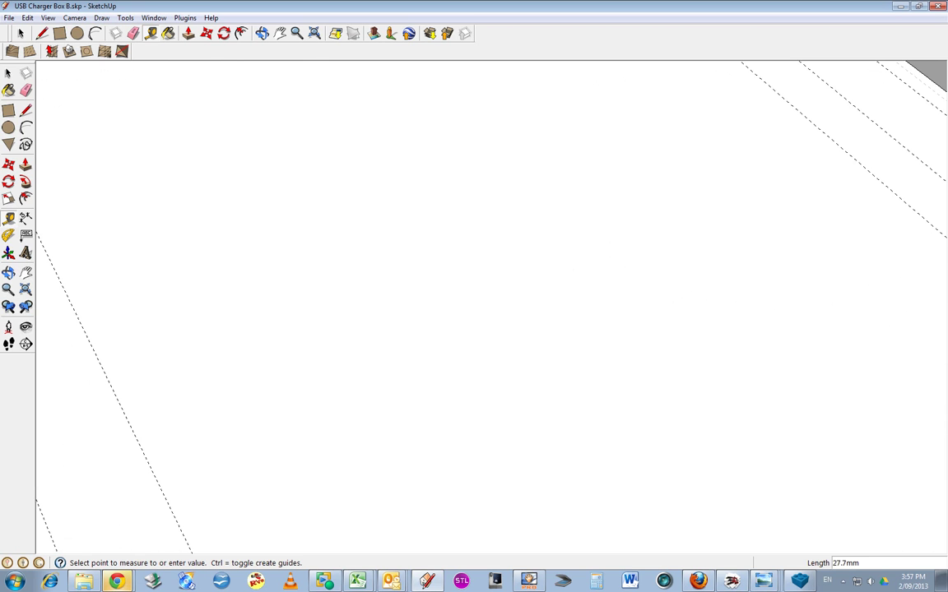
{"action": "left_click", "coordinate": [943, 76]}
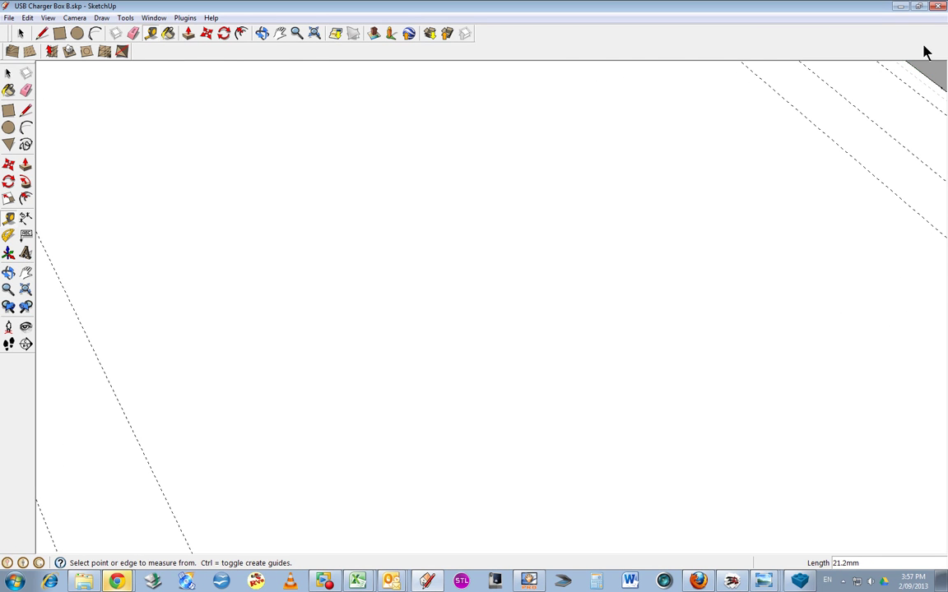
Step: Measure 12.0 mm from the box corner to the boss's lower corner
{"action": "left_click", "coordinate": [281, 33]}
{"action": "left_click_drag", "start_coordinate": [362, 74], "coordinate": [270, 180]}
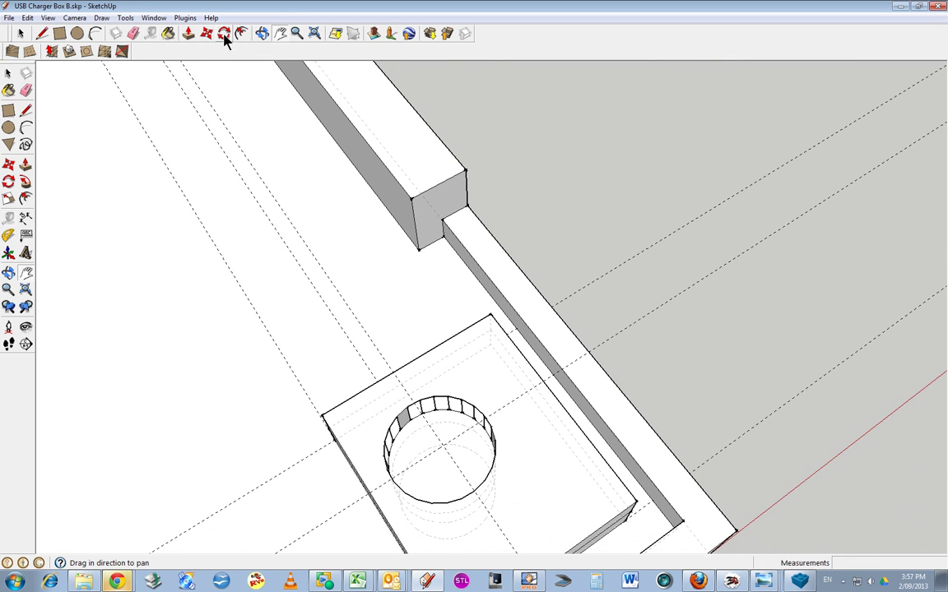
{"action": "left_click", "coordinate": [151, 33]}
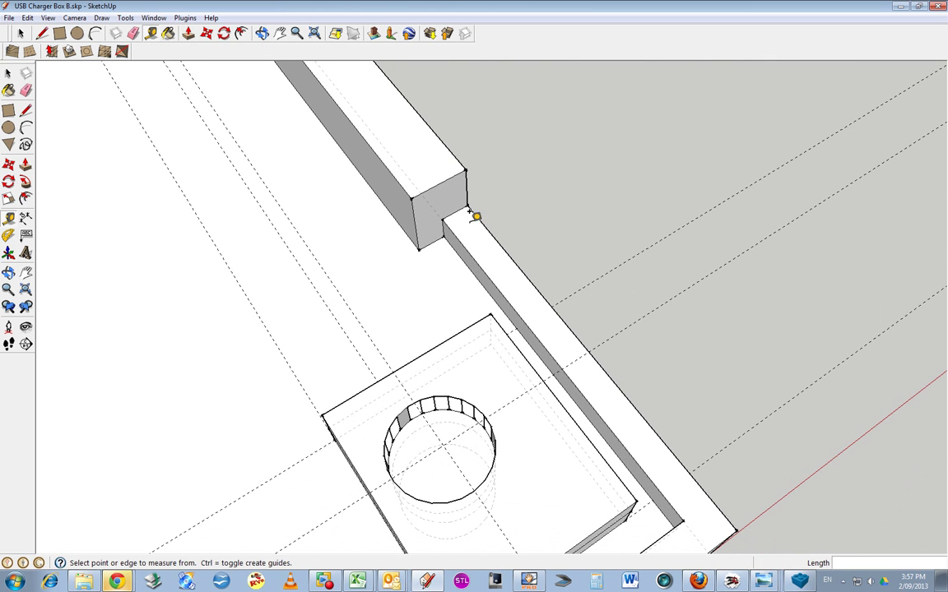
{"action": "left_click", "coordinate": [419, 247]}
{"action": "middle_click_drag", "start_coordinate": [535, 401], "coordinate": [534, 384], "text": "shift"}
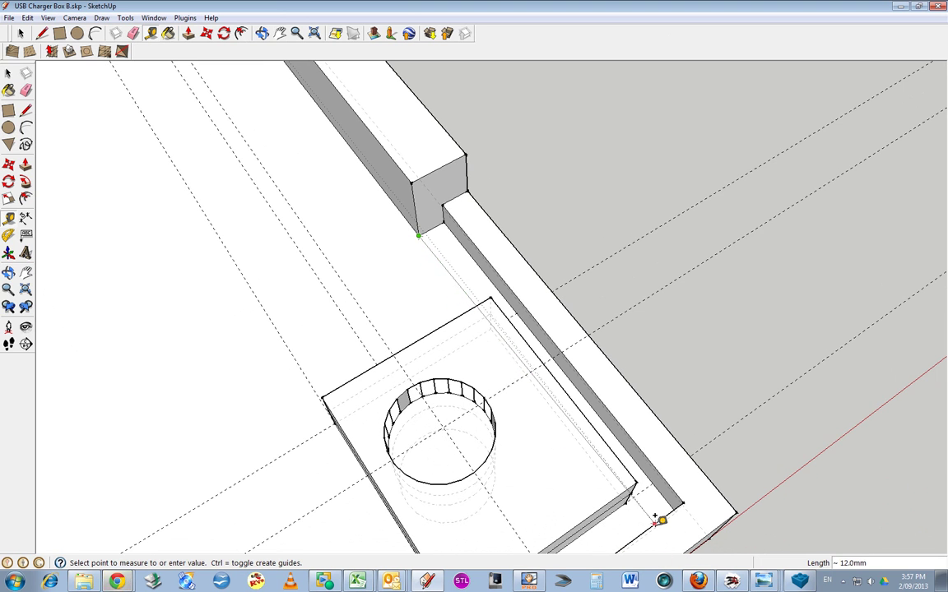
{"action": "left_click", "coordinate": [652, 521]}
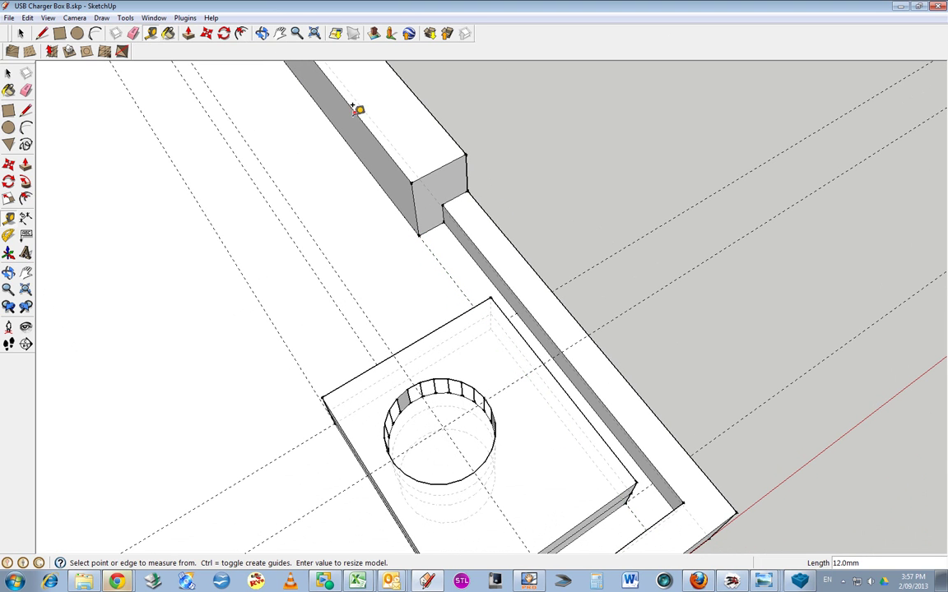
{"action": "left_click", "coordinate": [261, 33]}
{"action": "left_click_drag", "start_coordinate": [492, 374], "coordinate": [376, 353]}
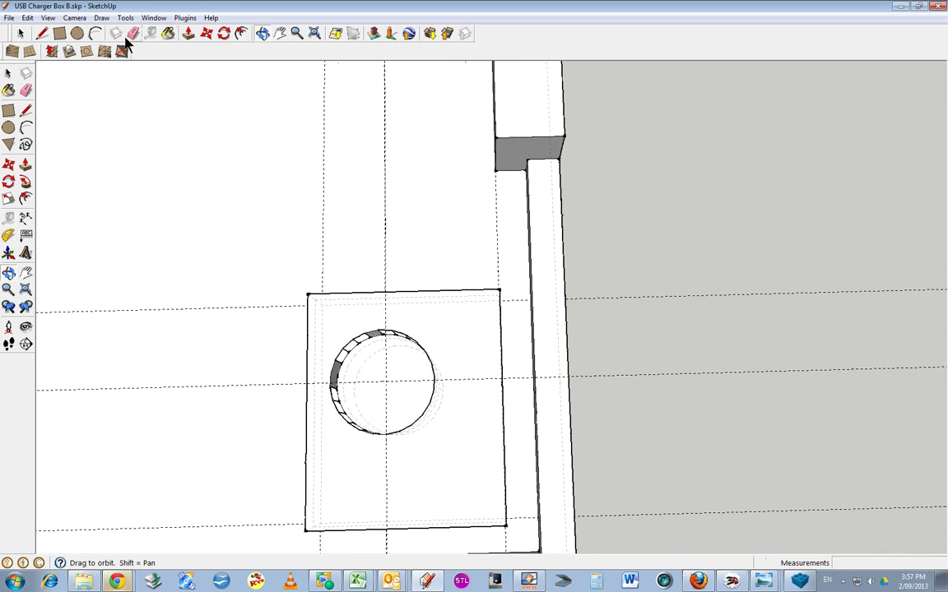
Step: Select and erase the old square face and its circle
{"action": "left_click", "coordinate": [21, 33]}
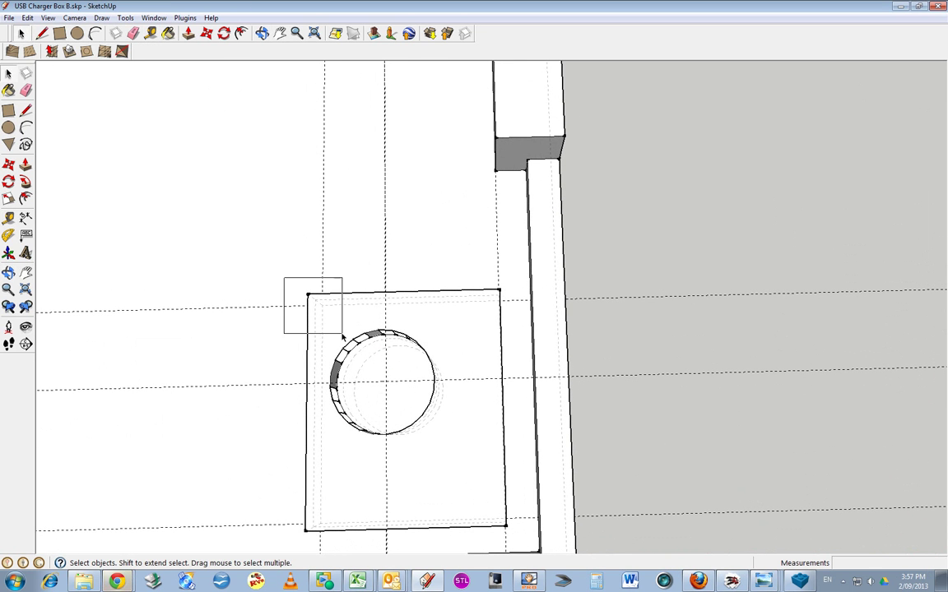
{"action": "left_click_drag", "start_coordinate": [343, 334], "coordinate": [511, 535]}
{"action": "right_click", "coordinate": [498, 489]}
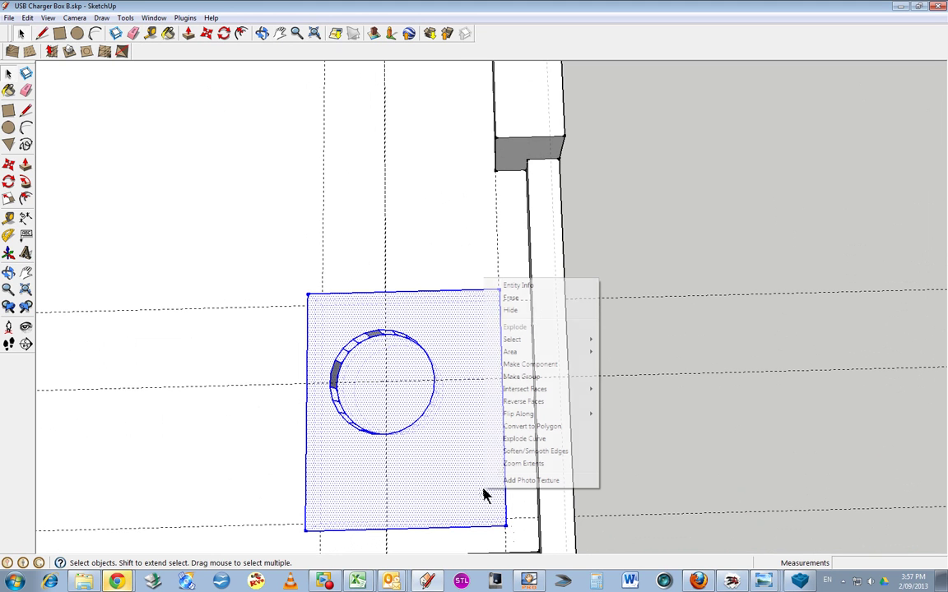
{"action": "left_click", "coordinate": [519, 301]}
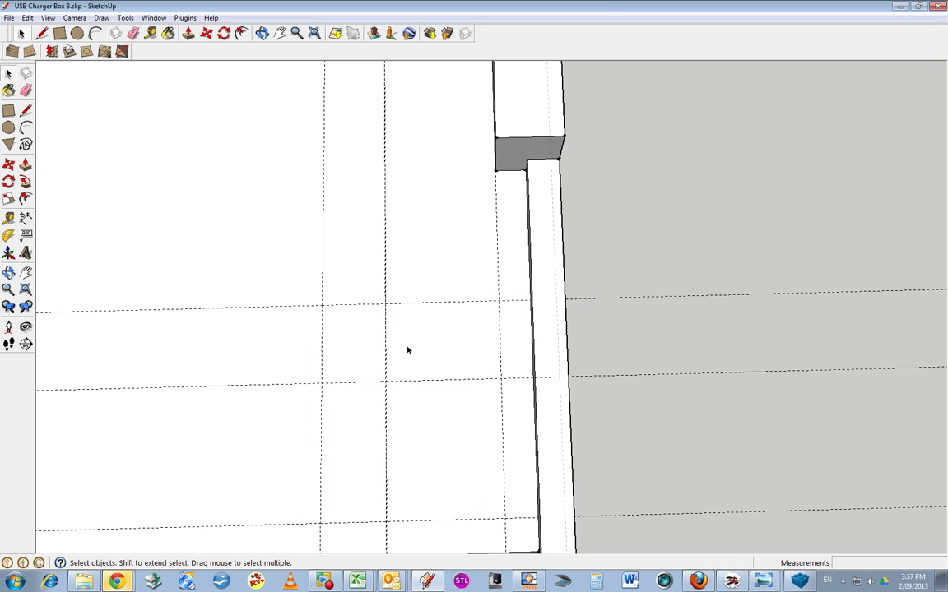
Step: Draw a rectangle between the guide intersections and pull it up into a 2 mm block
{"action": "left_click", "coordinate": [262, 33]}
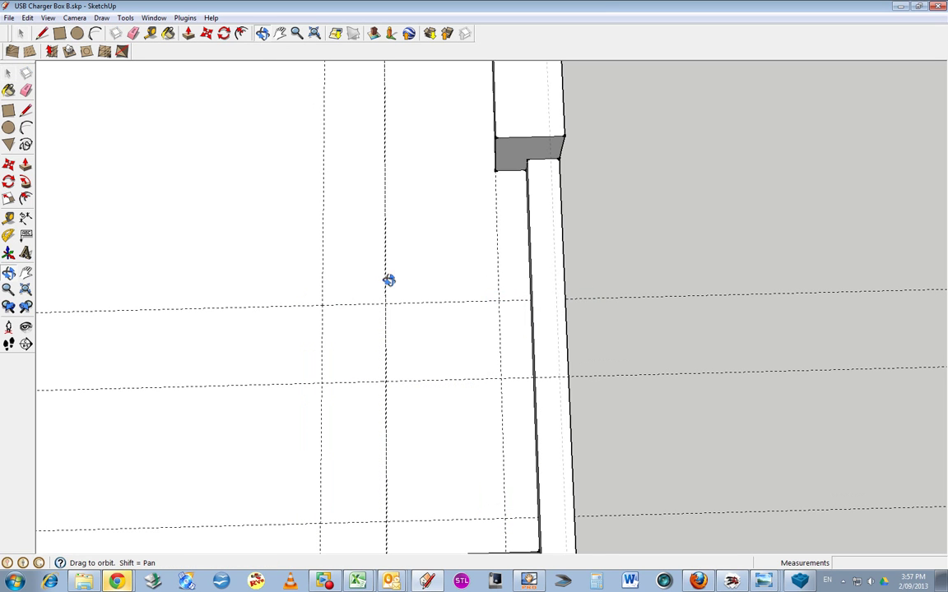
{"action": "left_click_drag", "start_coordinate": [387, 279], "coordinate": [123, 84]}
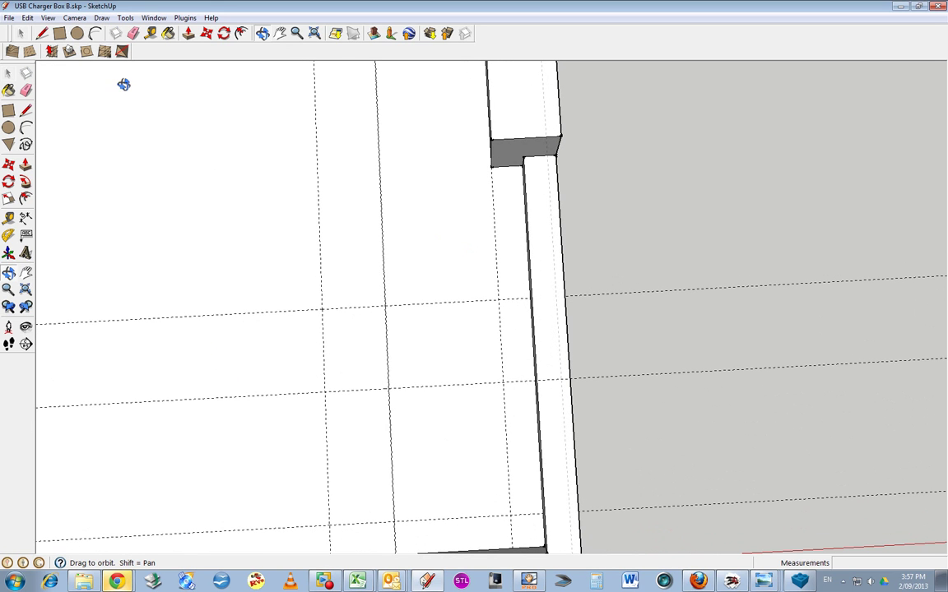
{"action": "left_click", "coordinate": [59, 34]}
{"action": "left_click", "coordinate": [323, 308]}
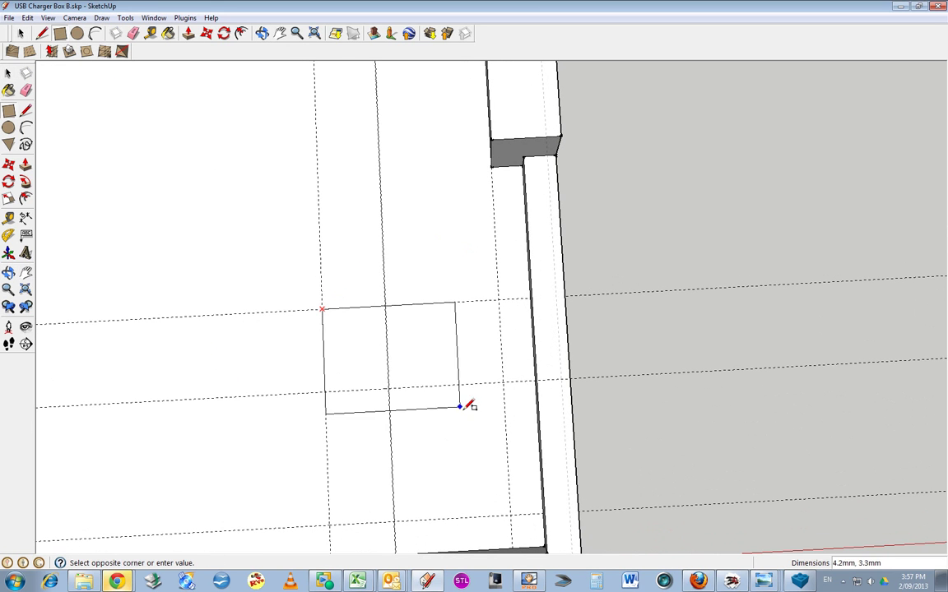
{"action": "left_click", "coordinate": [512, 515]}
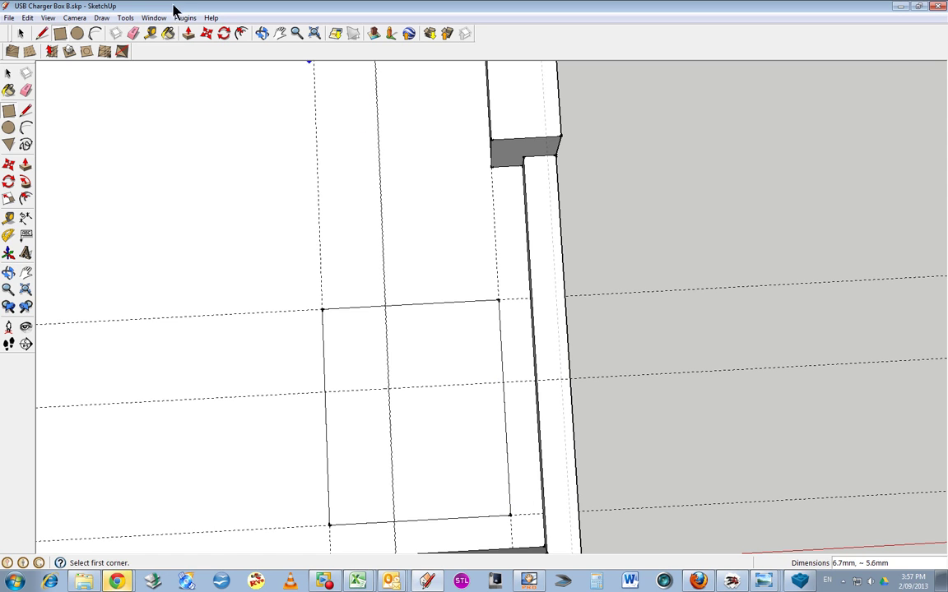
{"action": "left_click", "coordinate": [188, 32]}
{"action": "left_click_drag", "start_coordinate": [389, 437], "coordinate": [382, 388]}
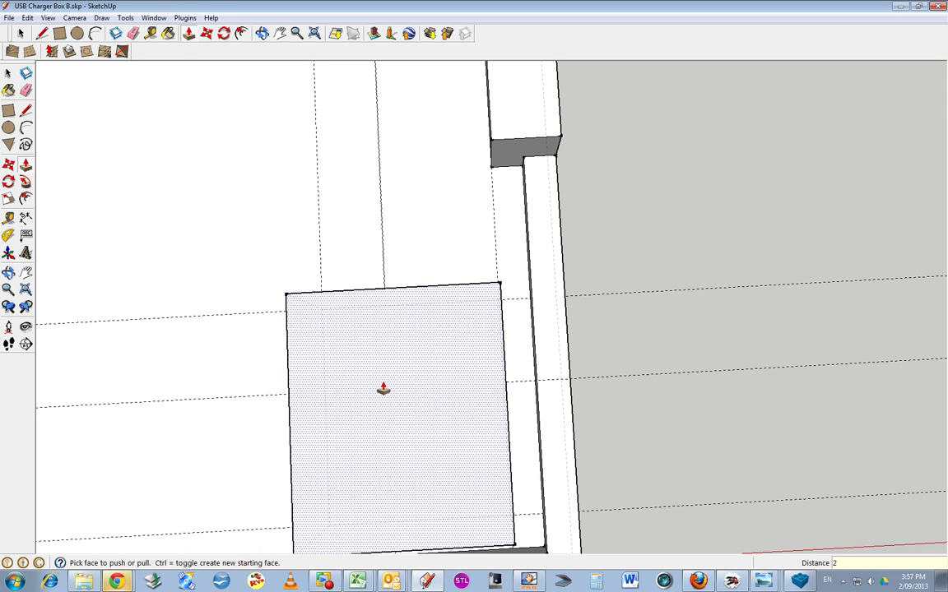
{"action": "key", "text": "Return"}
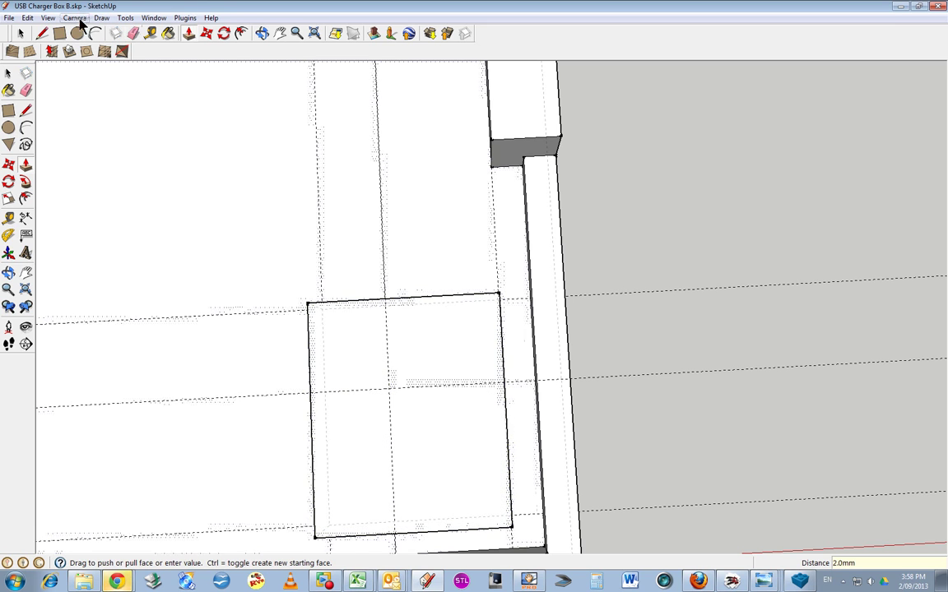
Step: Draw a circle of radius 1.5 centred in the new block's top
{"action": "left_click", "coordinate": [76, 33]}
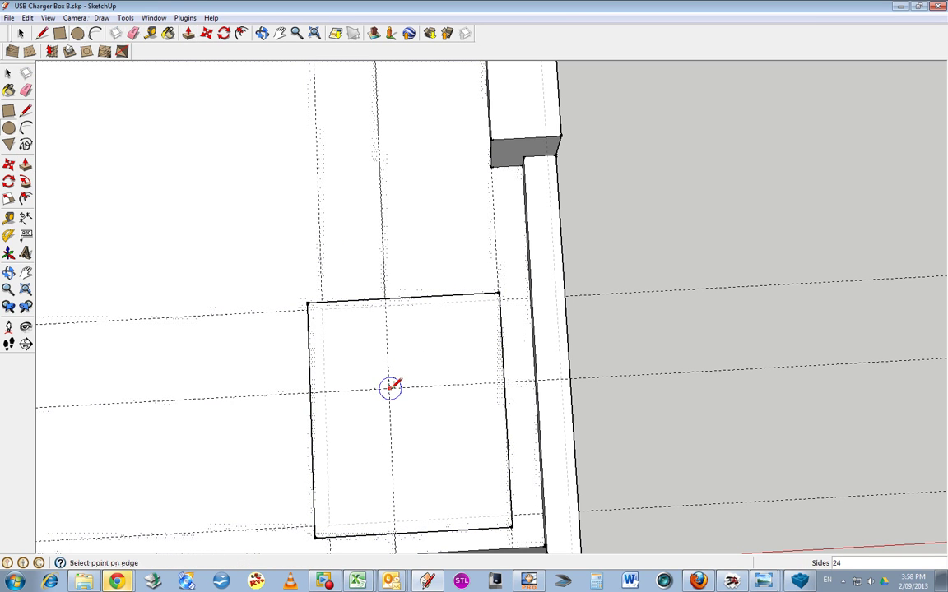
{"action": "left_click", "coordinate": [427, 406]}
{"action": "type", "text": "1"}
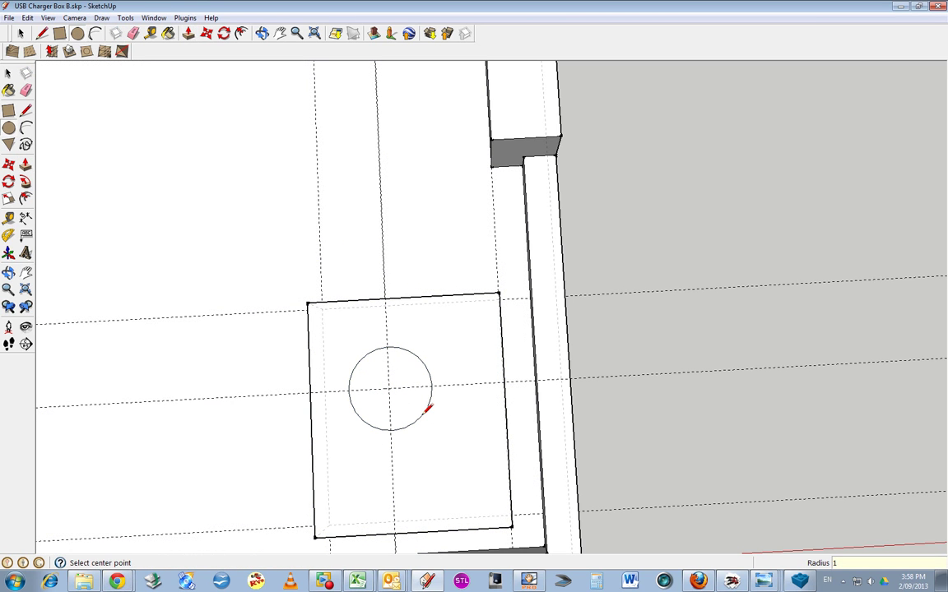
{"action": "type", "text": ".5"}
{"action": "key", "text": "Return"}
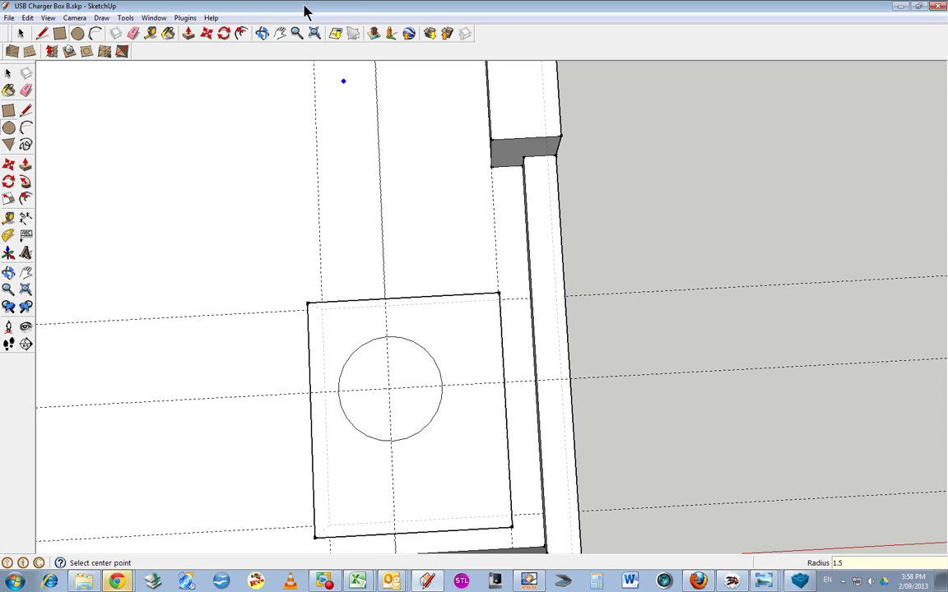
Step: Push the circle 4.0 mm down into the block to form the round hole
{"action": "left_click", "coordinate": [190, 33]}
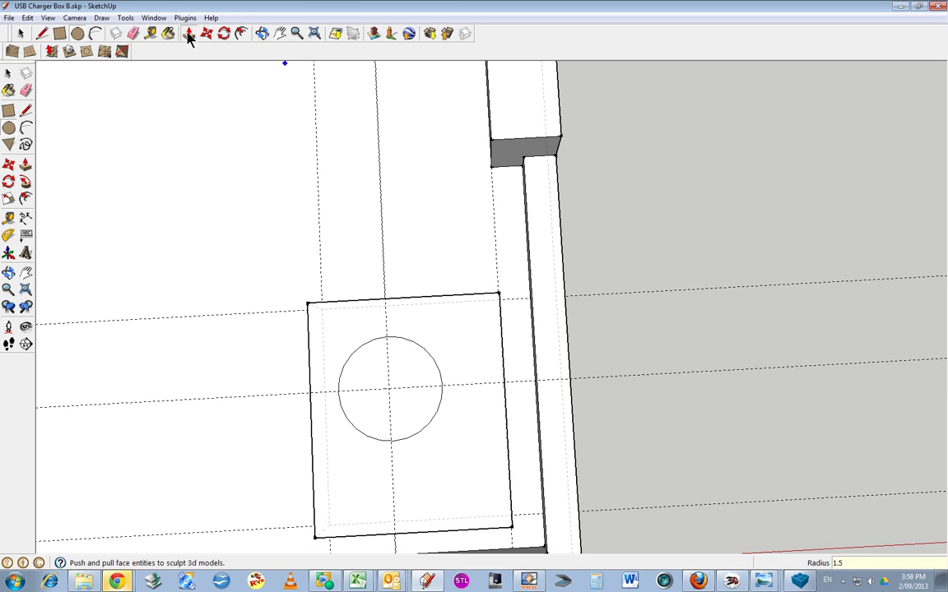
{"action": "left_click", "coordinate": [388, 416]}
{"action": "left_click", "coordinate": [404, 413]}
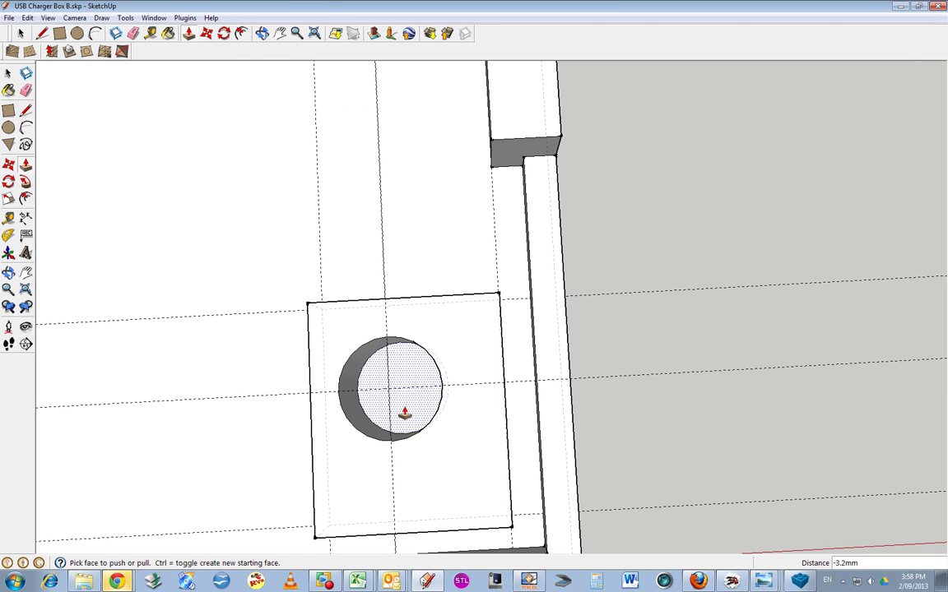
{"action": "left_click", "coordinate": [404, 413]}
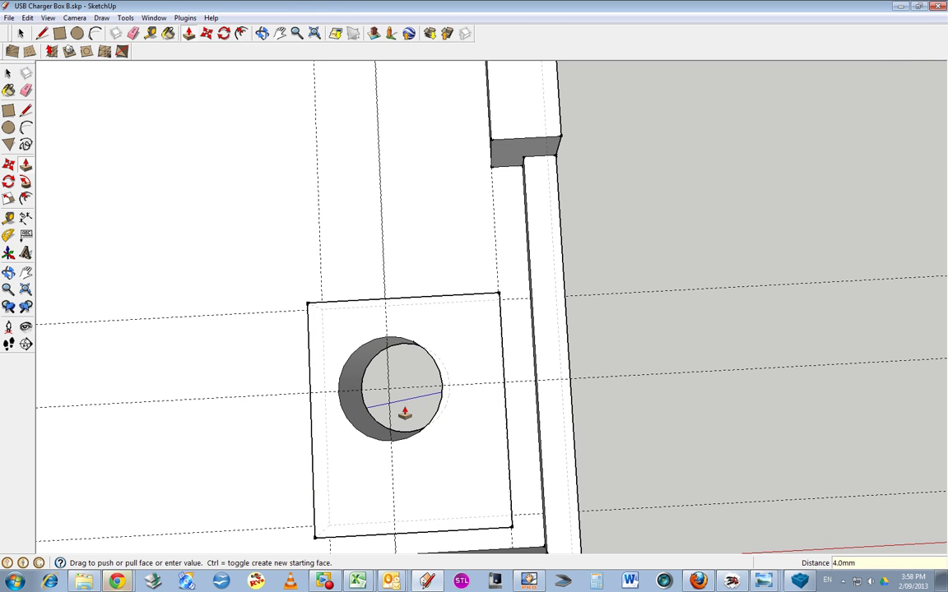
{"action": "left_click", "coordinate": [261, 33]}
{"action": "left_click_drag", "start_coordinate": [398, 364], "coordinate": [407, 182]}
Step: Pan, orbit and zoom the view down onto the box's corner square and hole
{"action": "left_click", "coordinate": [280, 33]}
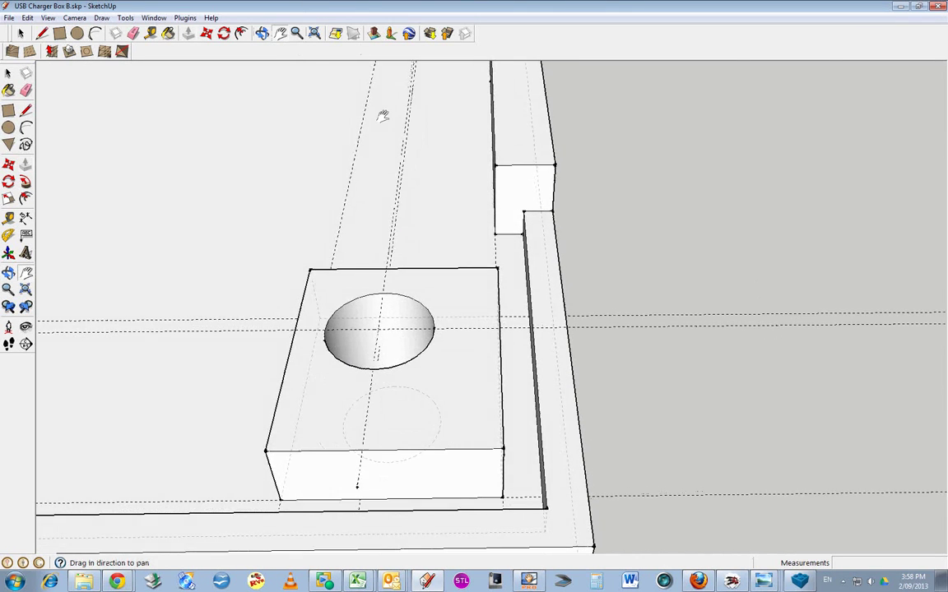
{"action": "left_click_drag", "start_coordinate": [381, 116], "coordinate": [455, 457]}
{"action": "left_click", "coordinate": [262, 33]}
{"action": "scroll", "coordinate": [457, 455], "scroll_direction": "up", "scroll_amount": 5}
{"action": "scroll", "coordinate": [459, 456], "scroll_direction": "up", "scroll_amount": 2}
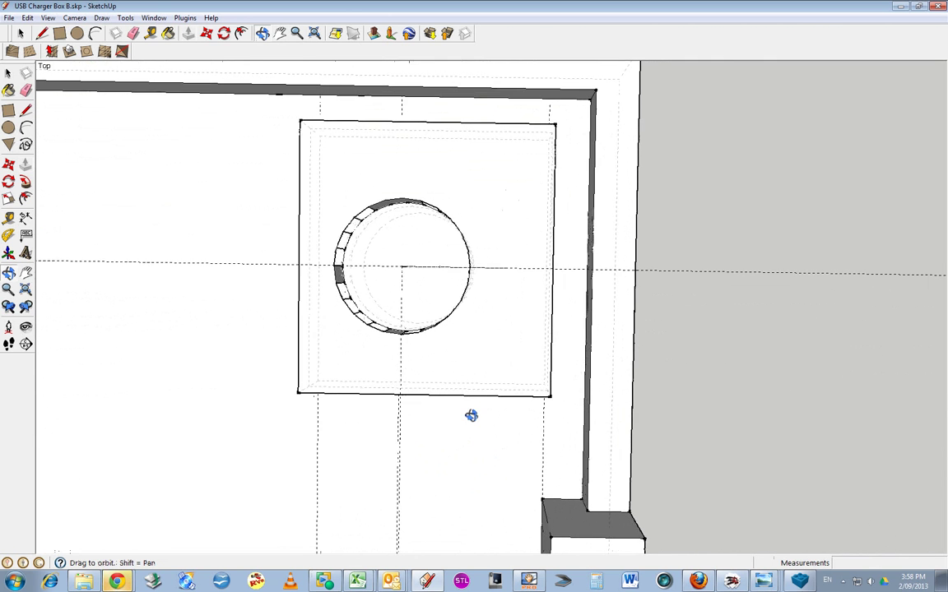
{"action": "scroll", "coordinate": [470, 412], "scroll_direction": "up", "scroll_amount": 1}
{"action": "left_click", "coordinate": [43, 34]}
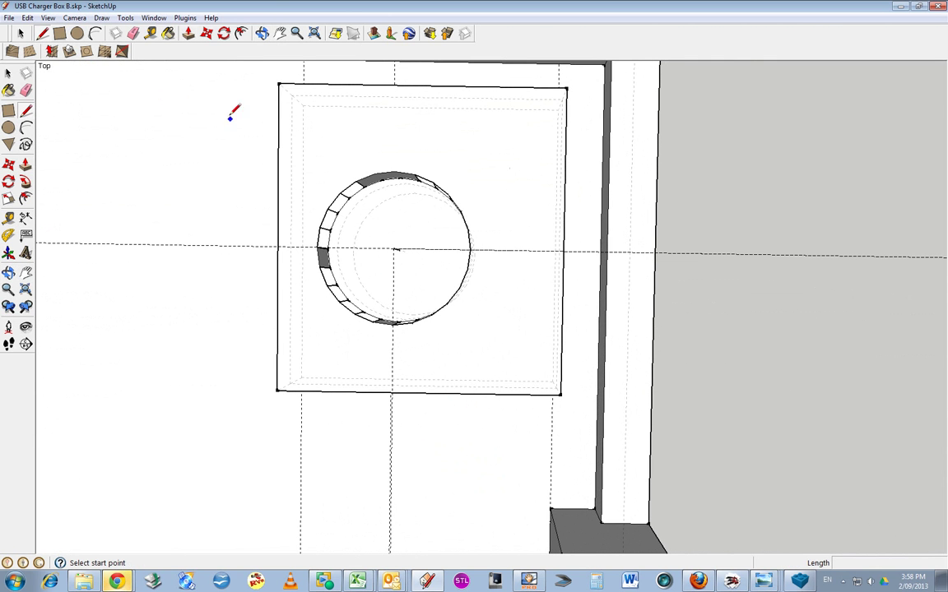
{"action": "left_click", "coordinate": [21, 33]}
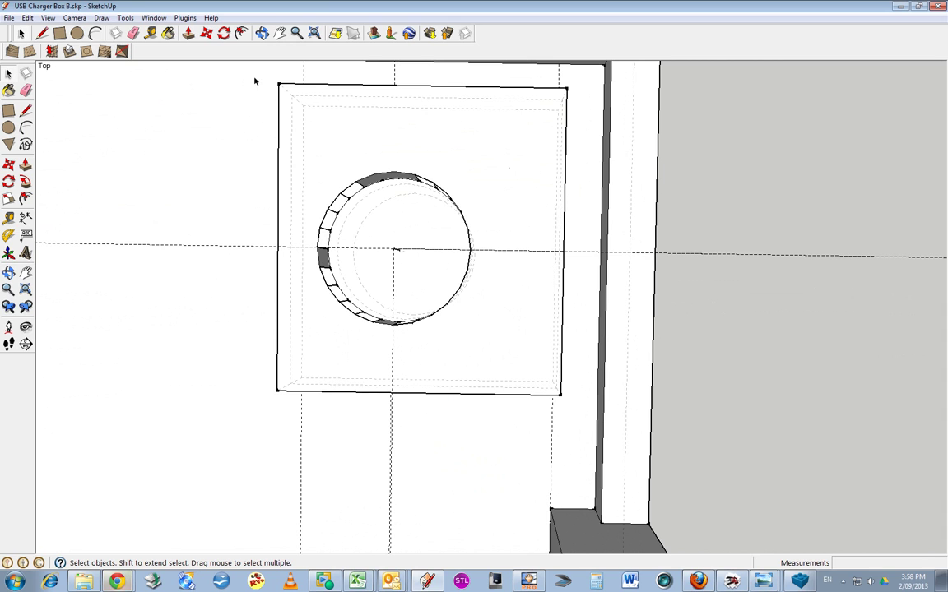
{"action": "left_click", "coordinate": [262, 34]}
{"action": "left_click_drag", "start_coordinate": [279, 214], "coordinate": [630, 238]}
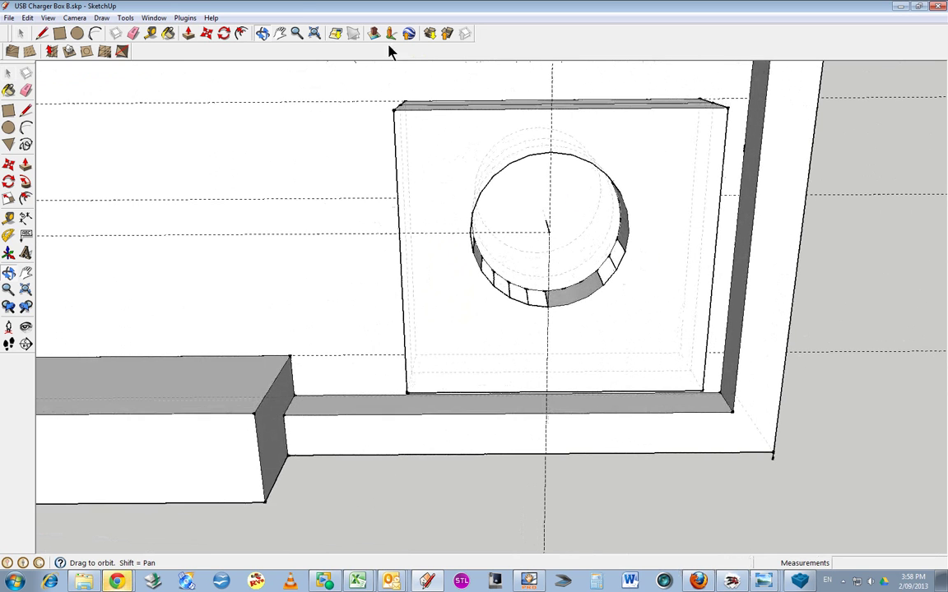
{"action": "left_click", "coordinate": [280, 34]}
{"action": "left_click_drag", "start_coordinate": [635, 190], "coordinate": [606, 439]}
{"action": "scroll", "coordinate": [606, 439], "scroll_direction": "down", "scroll_amount": 4}
{"action": "mouse_move", "coordinate": [607, 299]}
{"action": "left_mouse_down"}
{"action": "mouse_move", "coordinate": [559, 337]}
{"action": "mouse_move", "coordinate": [558, 365]}
{"action": "left_mouse_up"}
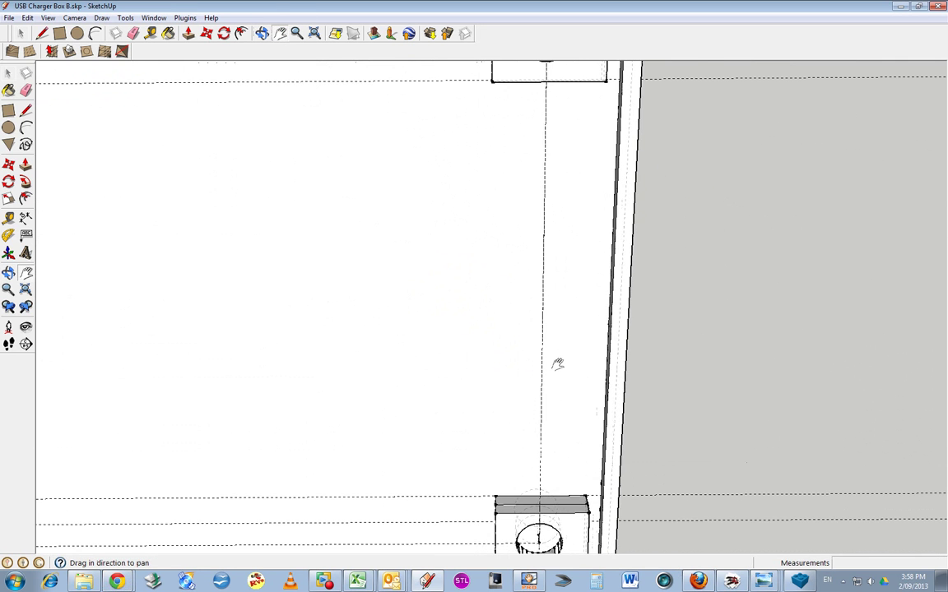
Step: Add guide lines from the box corner and the corner post's edge along the inner wall
{"action": "left_click", "coordinate": [151, 34]}
{"action": "left_click", "coordinate": [495, 495]}
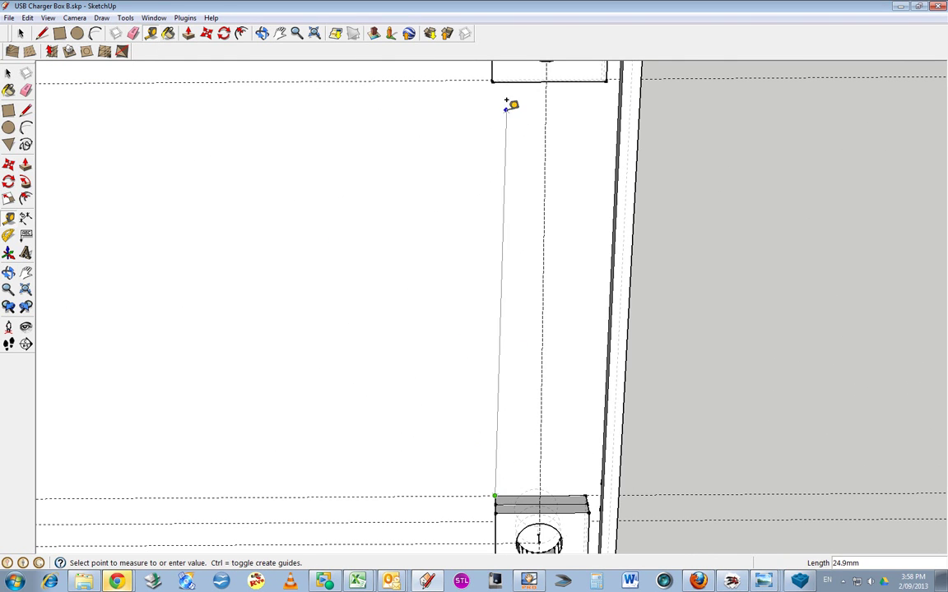
{"action": "left_click", "coordinate": [495, 66]}
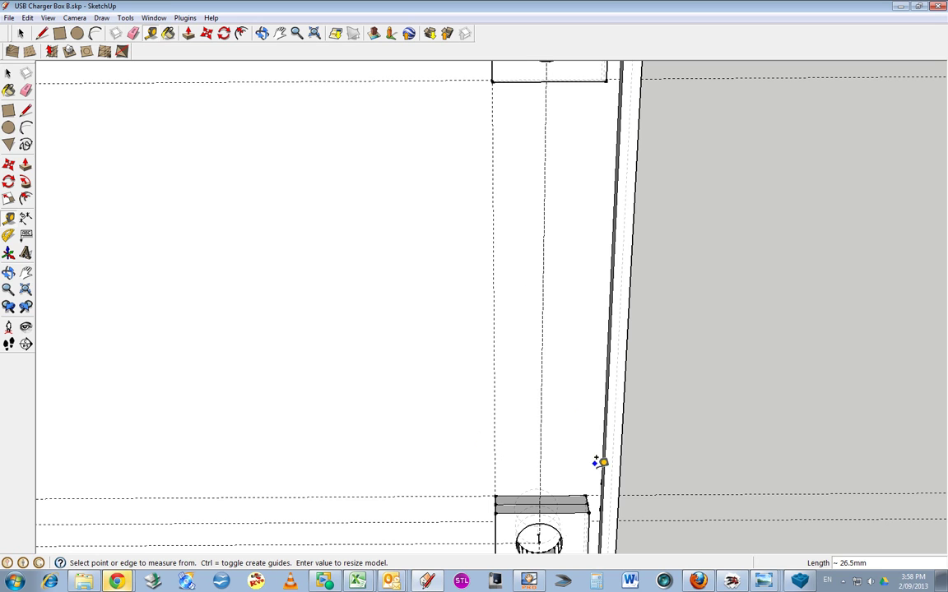
{"action": "left_click", "coordinate": [585, 494]}
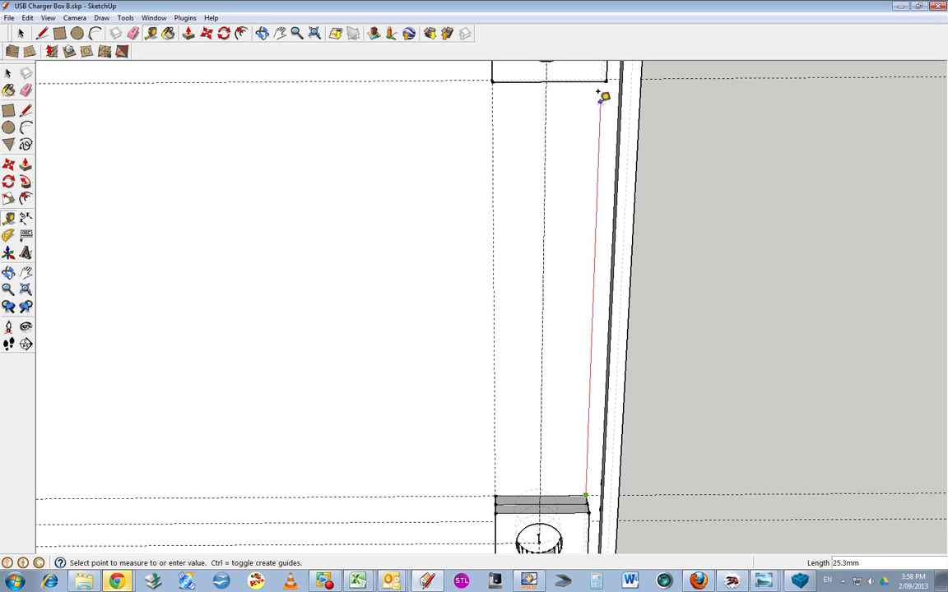
{"action": "left_click", "coordinate": [607, 76]}
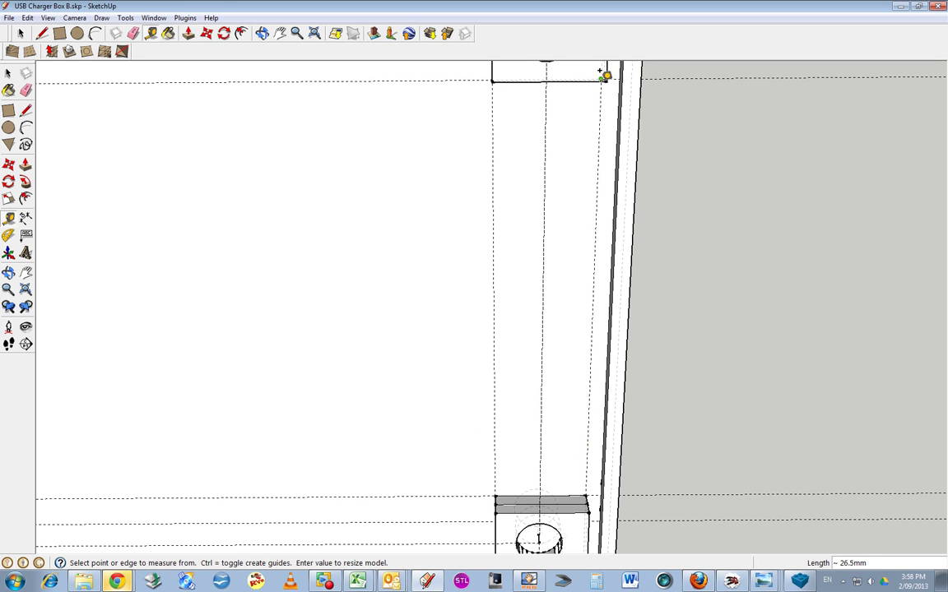
Step: Orbit, pan and zoom in on the lower-left corner square with its hole
{"action": "left_click", "coordinate": [263, 33]}
{"action": "left_click_drag", "start_coordinate": [461, 271], "coordinate": [233, 190]}
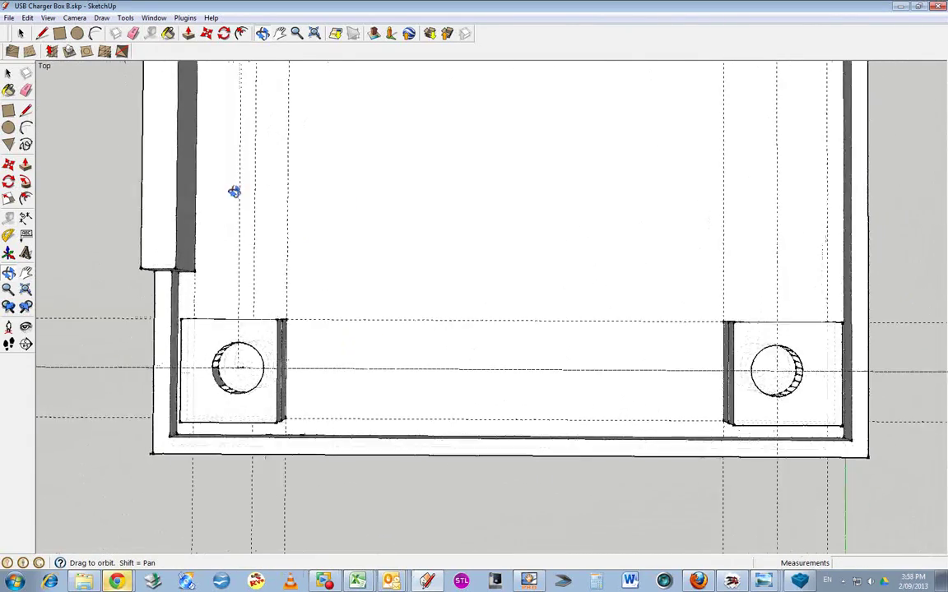
{"action": "left_click_drag", "start_coordinate": [312, 102], "coordinate": [630, 334], "text": "shift"}
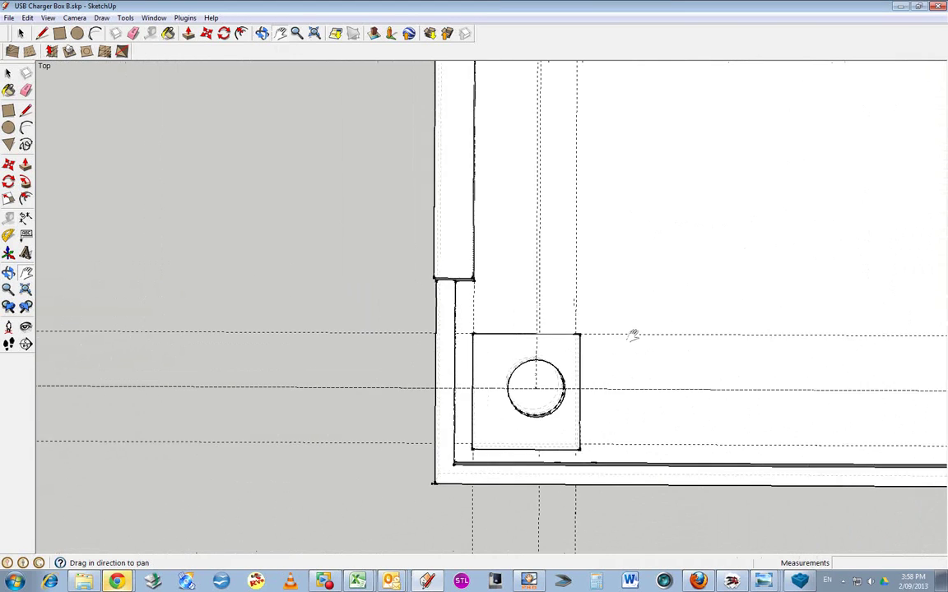
{"action": "scroll", "coordinate": [631, 334], "scroll_direction": "up", "scroll_amount": 2}
{"action": "scroll", "coordinate": [550, 383], "scroll_direction": "up", "scroll_amount": 3}
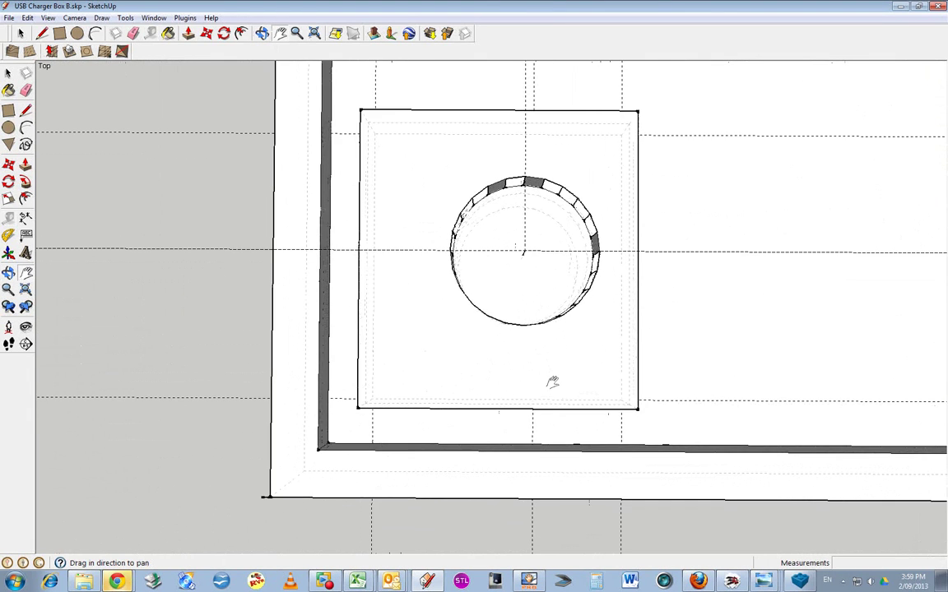
Step: Erase the lower-left corner square together with its hole
{"action": "left_click", "coordinate": [20, 35]}
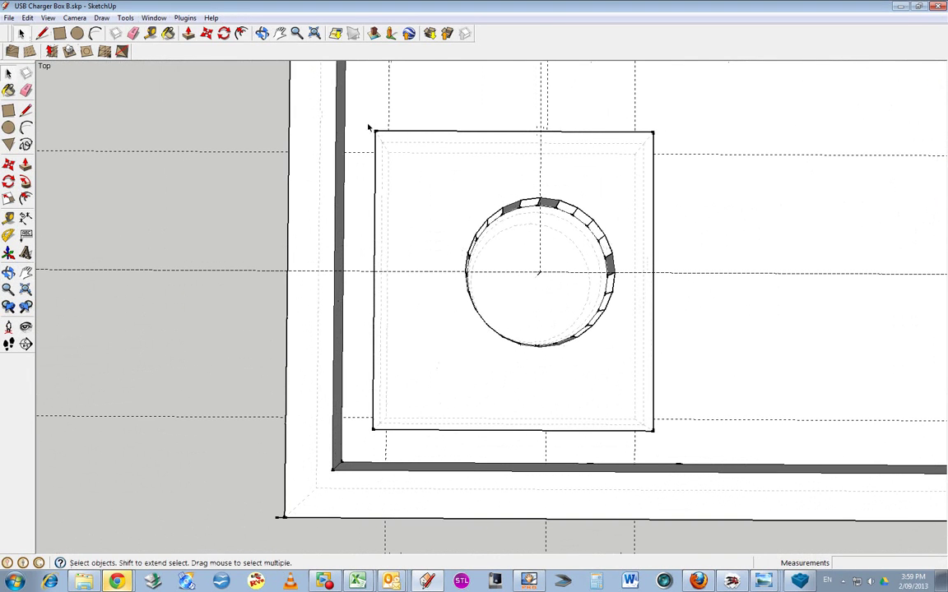
{"action": "left_click_drag", "start_coordinate": [356, 116], "coordinate": [706, 454]}
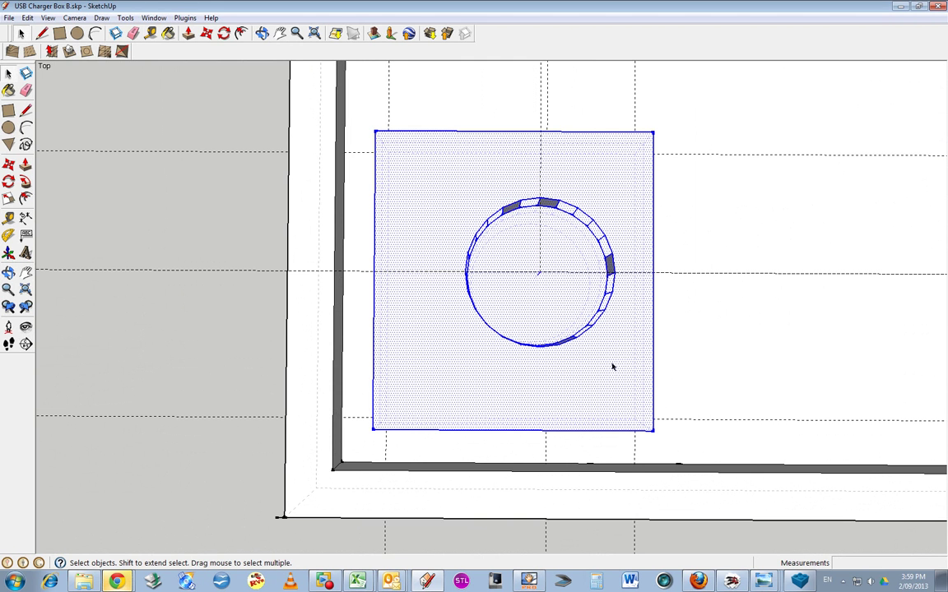
{"action": "right_click", "coordinate": [613, 370]}
{"action": "left_click", "coordinate": [647, 174]}
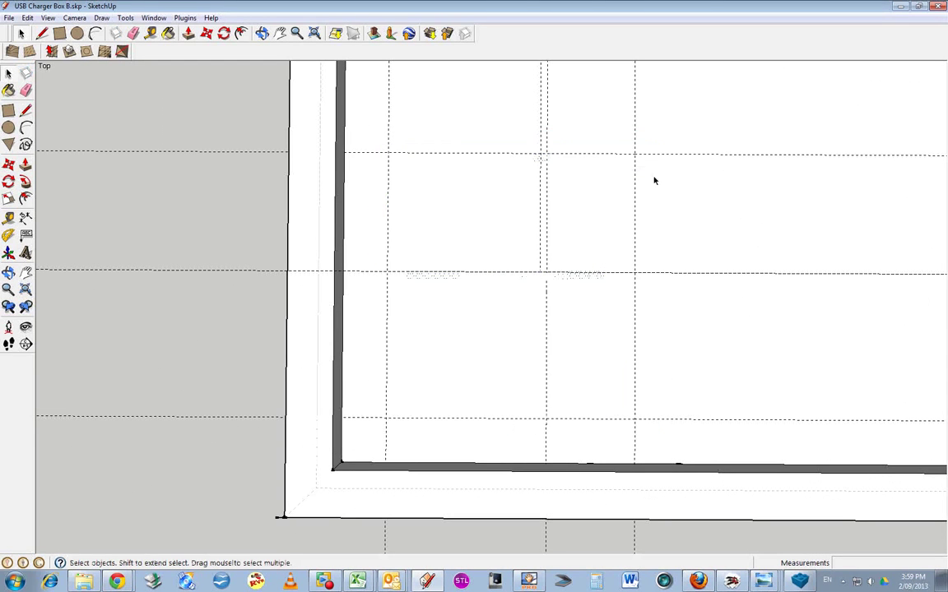
Step: Draw a rectangle between guide crossings and pull it up into a 2.0mm block
{"action": "left_click", "coordinate": [60, 33]}
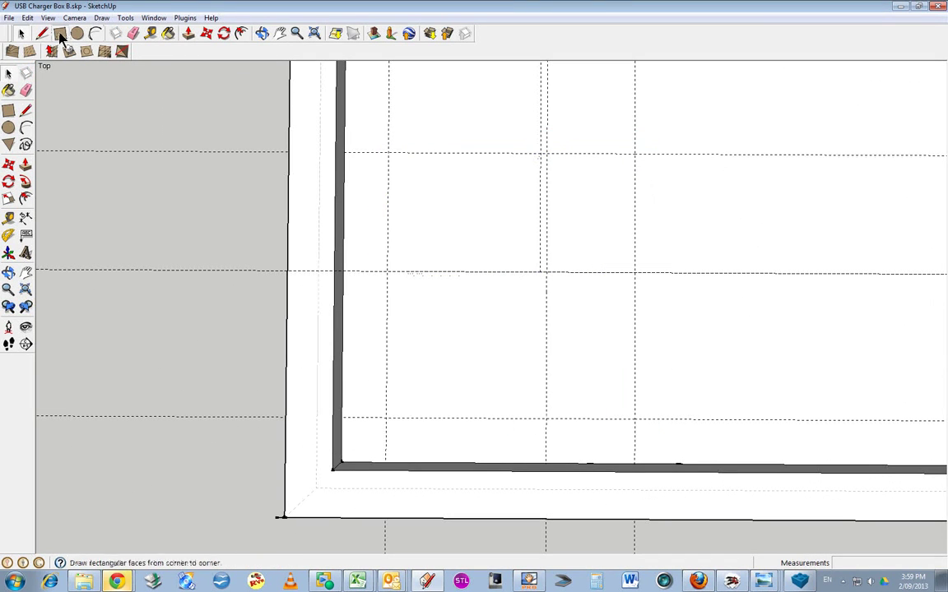
{"action": "left_click", "coordinate": [387, 153]}
{"action": "left_click", "coordinate": [635, 418]}
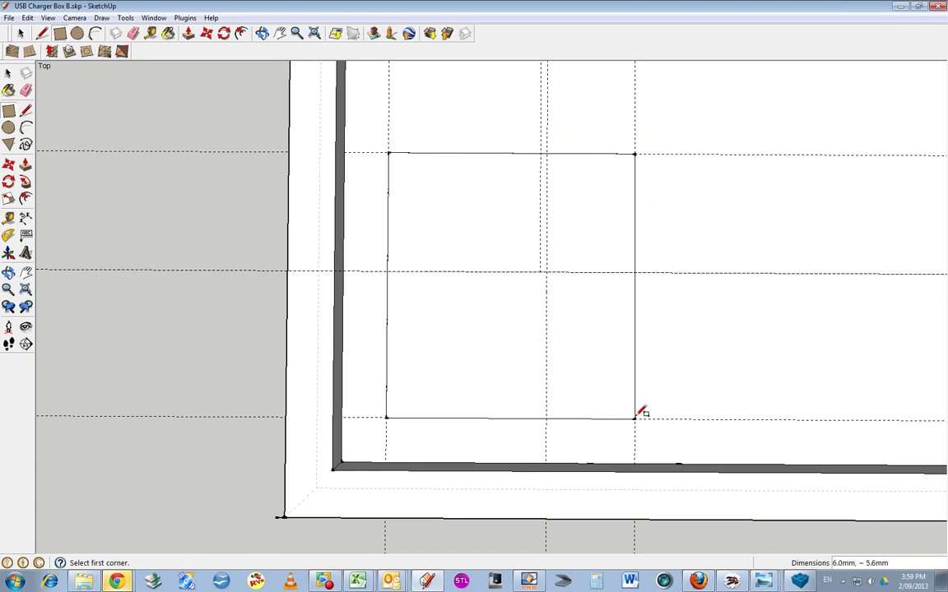
{"action": "left_click", "coordinate": [261, 33]}
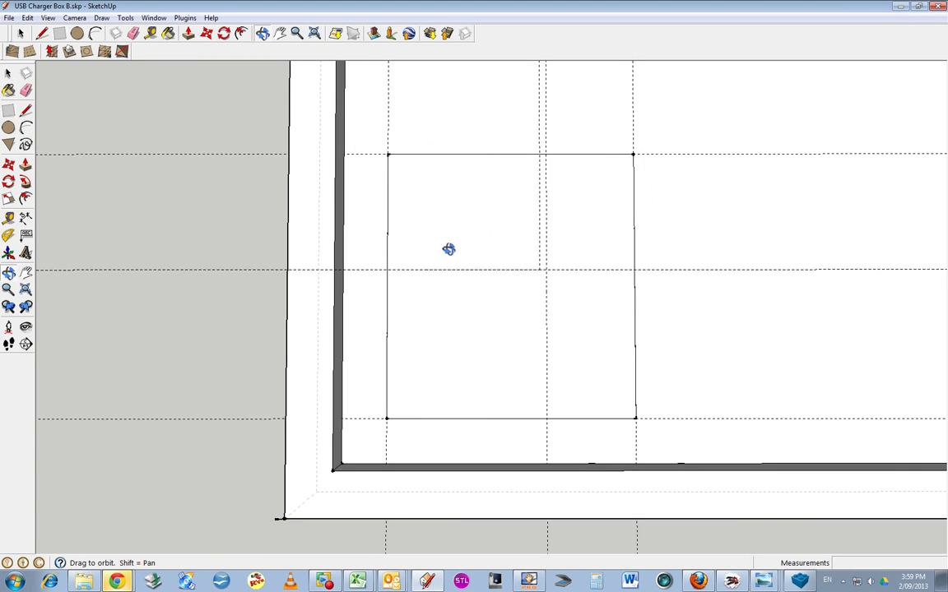
{"action": "left_click_drag", "start_coordinate": [448, 249], "coordinate": [215, 134]}
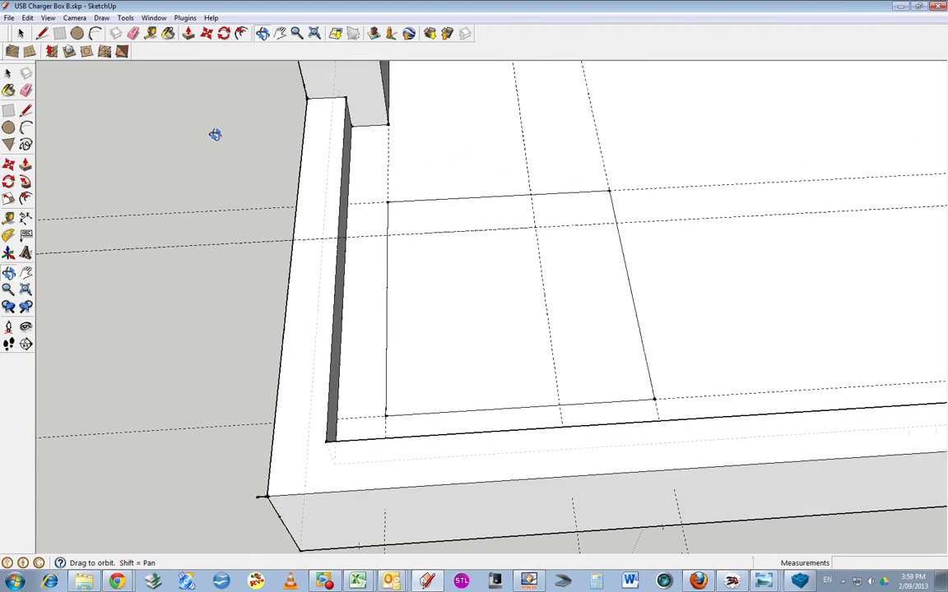
{"action": "left_click", "coordinate": [187, 33]}
{"action": "left_click_drag", "start_coordinate": [500, 334], "coordinate": [507, 280]}
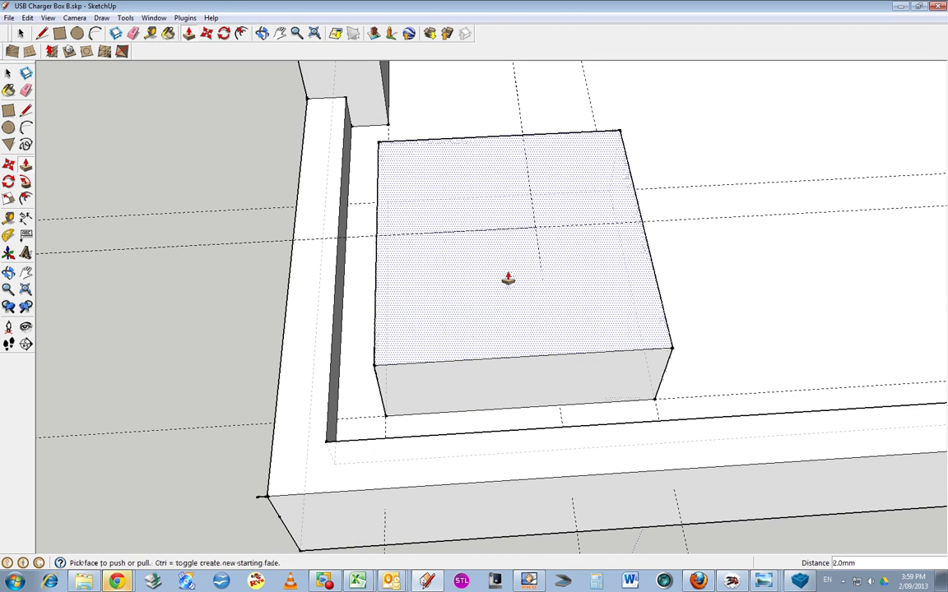
{"action": "left_click", "coordinate": [508, 279]}
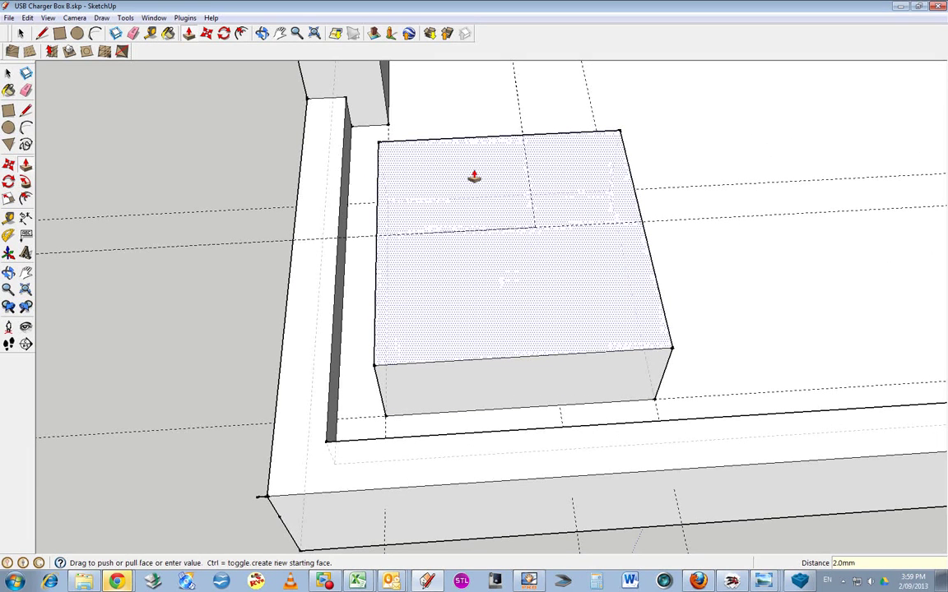
{"action": "left_click", "coordinate": [77, 32]}
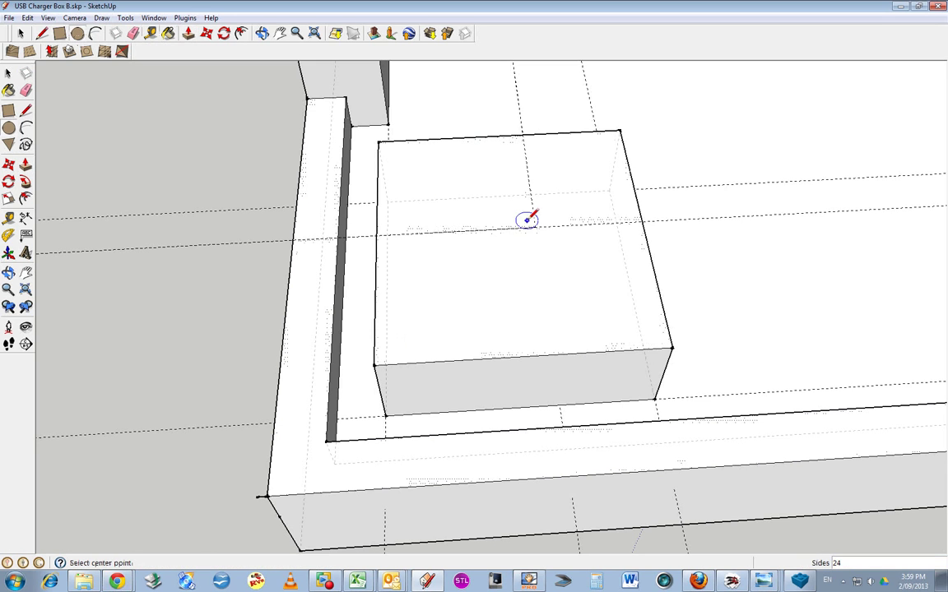
Step: Draw a 1.5mm-radius circle on the block top at the guide crossing
{"action": "left_click", "coordinate": [263, 33]}
{"action": "left_click_drag", "start_coordinate": [494, 165], "coordinate": [641, 279]}
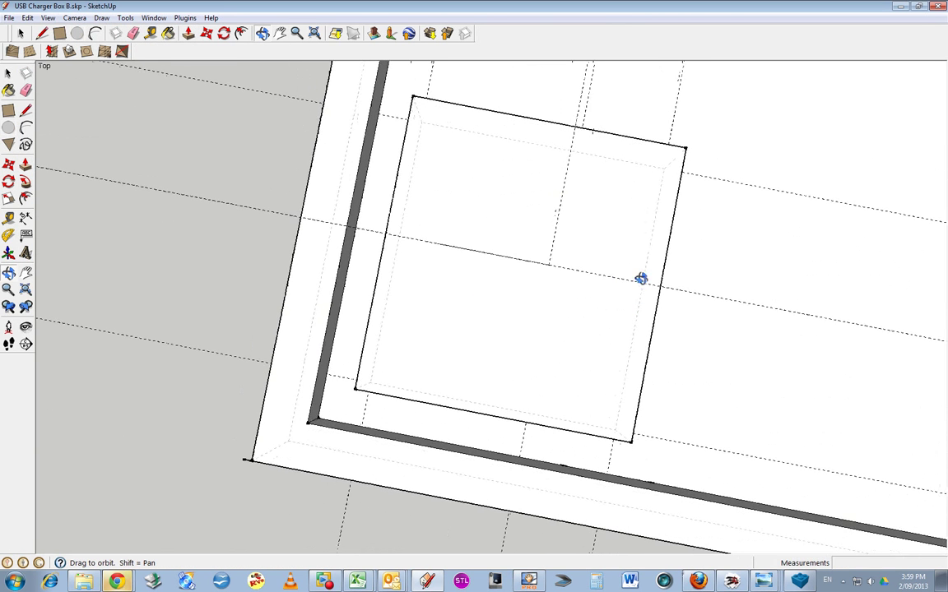
{"action": "left_click", "coordinate": [78, 34]}
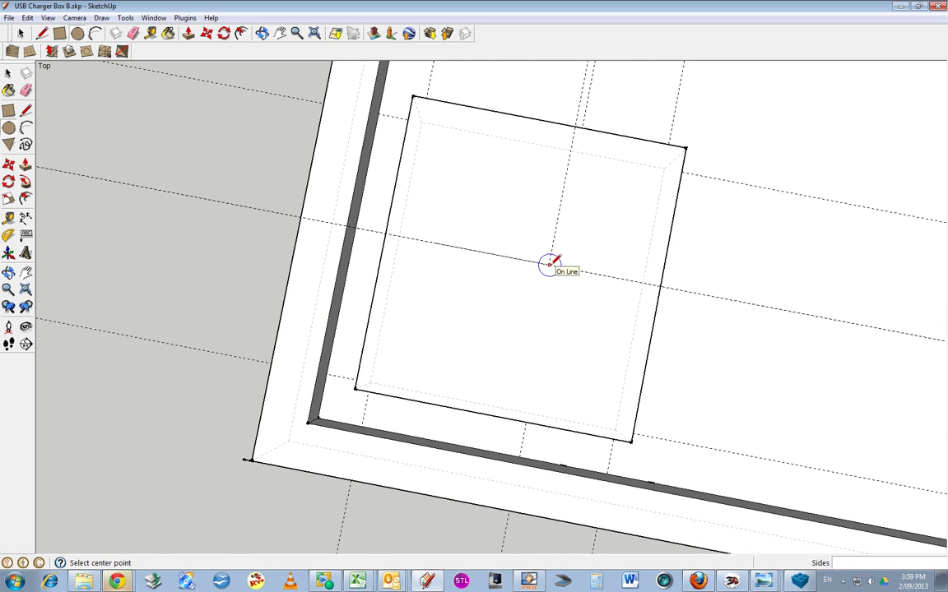
{"action": "left_click", "coordinate": [549, 264]}
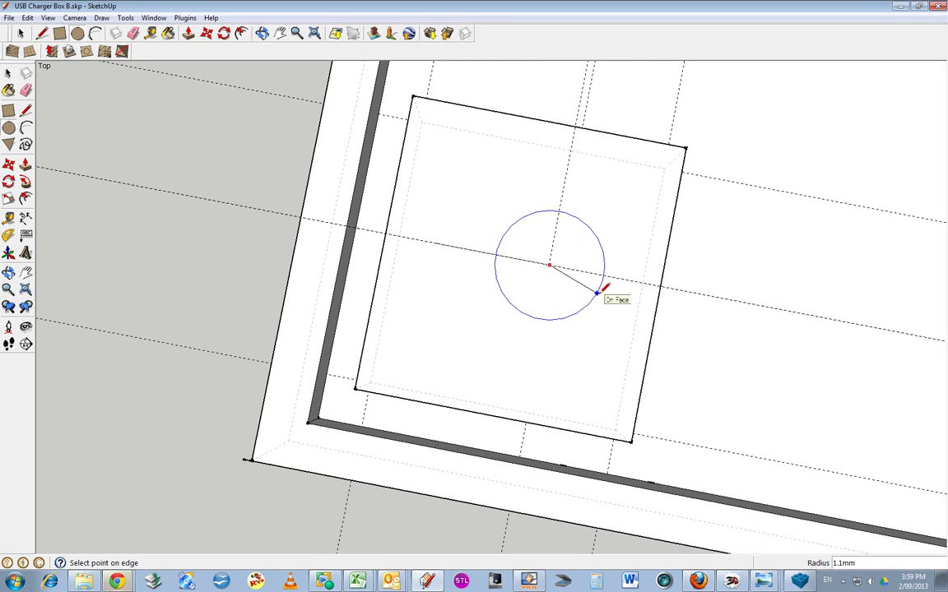
{"action": "left_click", "coordinate": [597, 292]}
{"action": "type", "text": "1.5"}
{"action": "key", "text": "Return"}
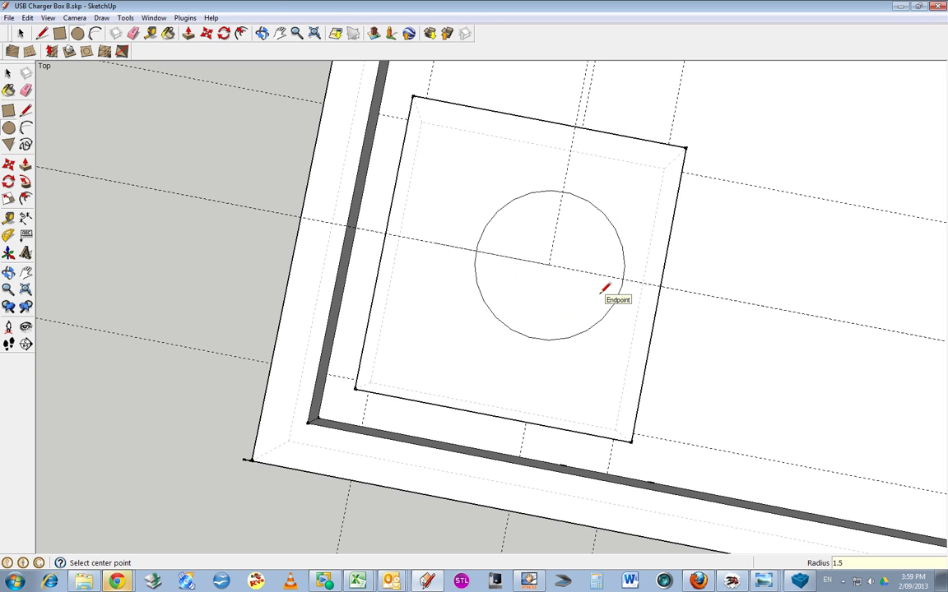
Step: Push the circle 4.0mm down into the block and zoom out to the whole model
{"action": "left_click", "coordinate": [187, 34]}
{"action": "left_click", "coordinate": [492, 267]}
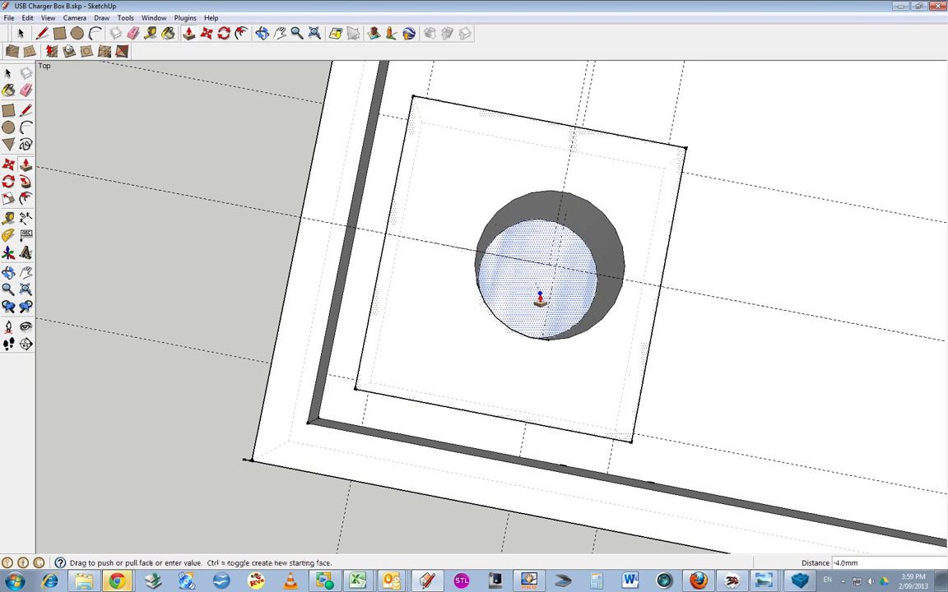
{"action": "left_click", "coordinate": [545, 286]}
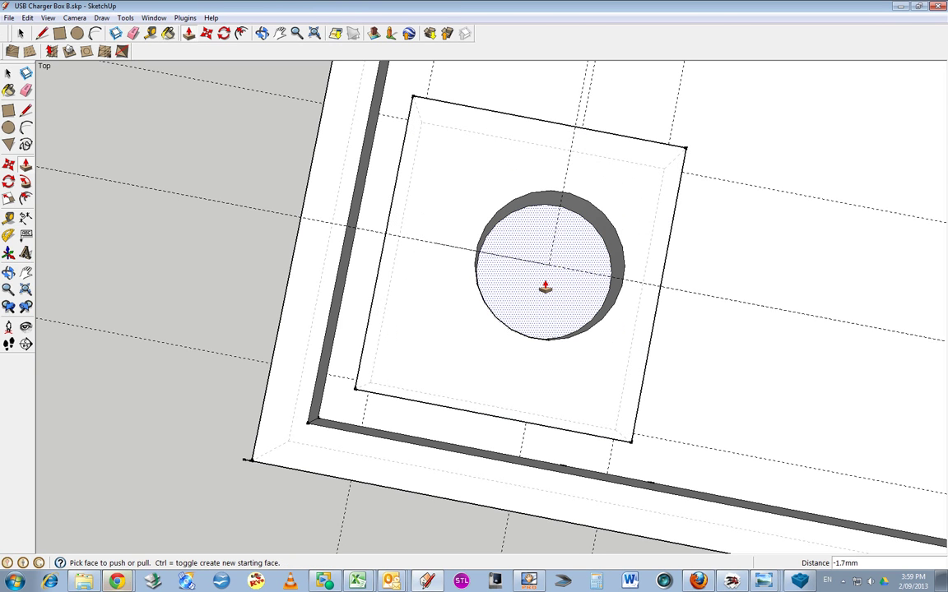
{"action": "left_click", "coordinate": [545, 286]}
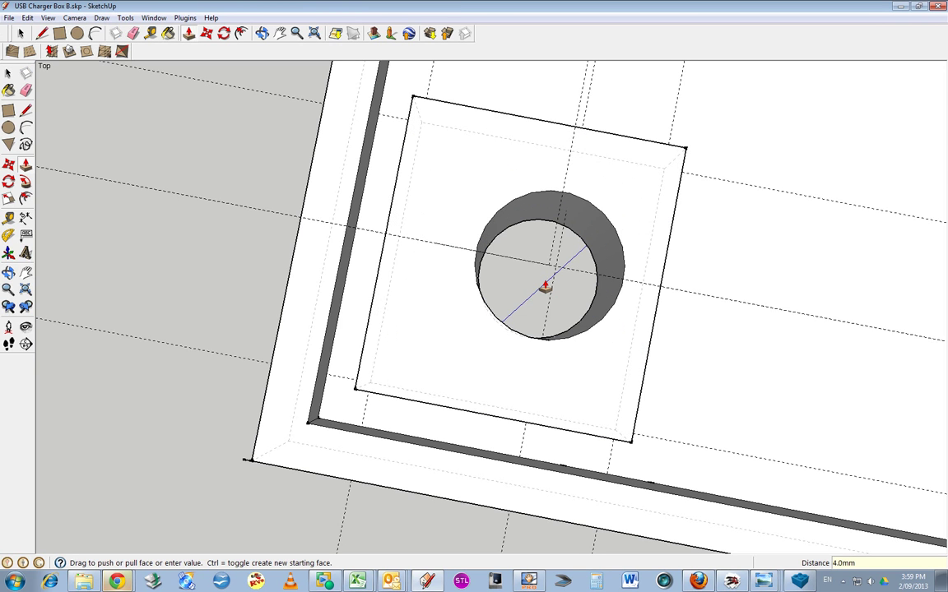
{"action": "left_click", "coordinate": [544, 286]}
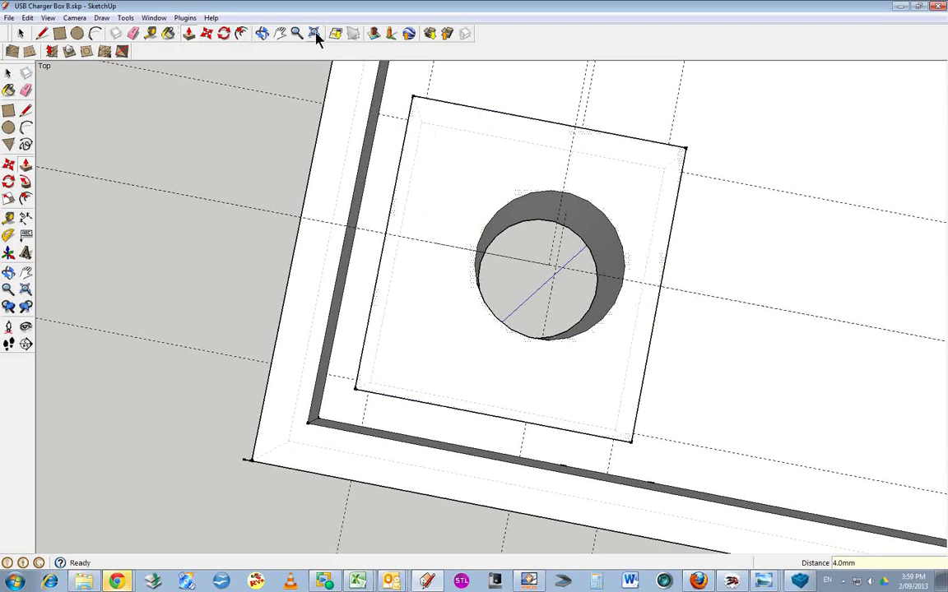
{"action": "left_click", "coordinate": [315, 34]}
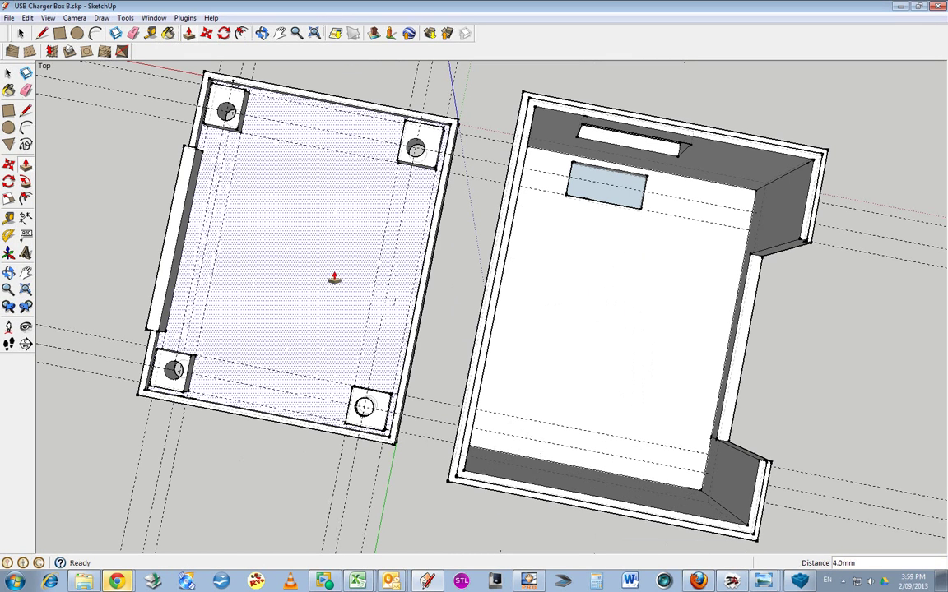
Step: Orbit and zoom in to inspect the lower-left corner block's post hole
{"action": "left_click", "coordinate": [334, 279]}
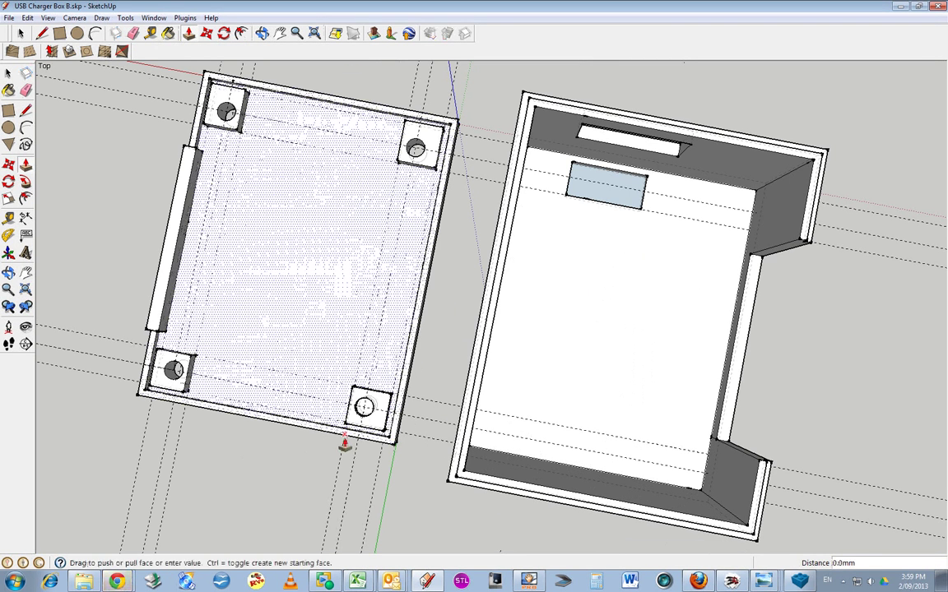
{"action": "left_click", "coordinate": [262, 33]}
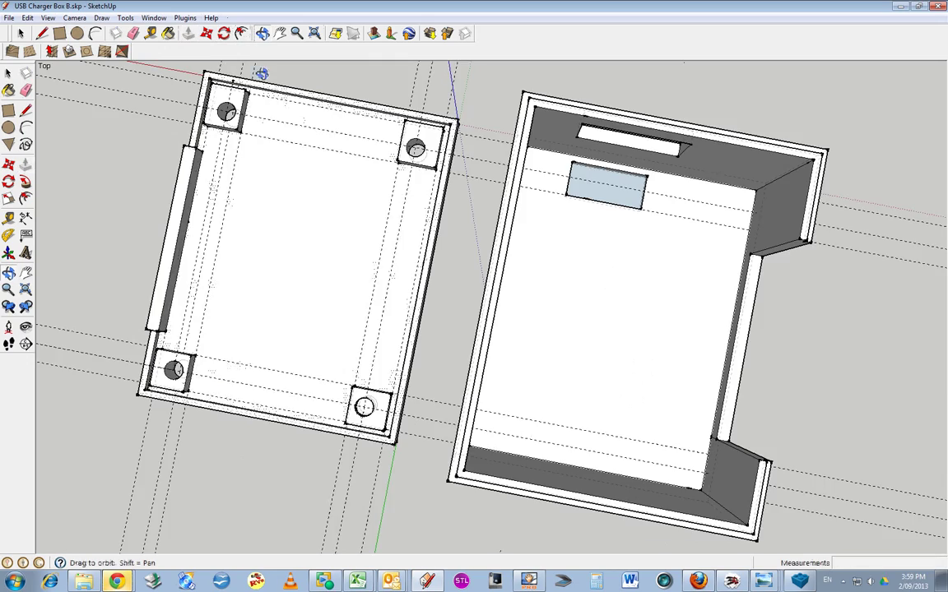
{"action": "left_click_drag", "start_coordinate": [261, 73], "coordinate": [349, 499]}
{"action": "scroll", "coordinate": [366, 489], "scroll_direction": "up", "scroll_amount": 5}
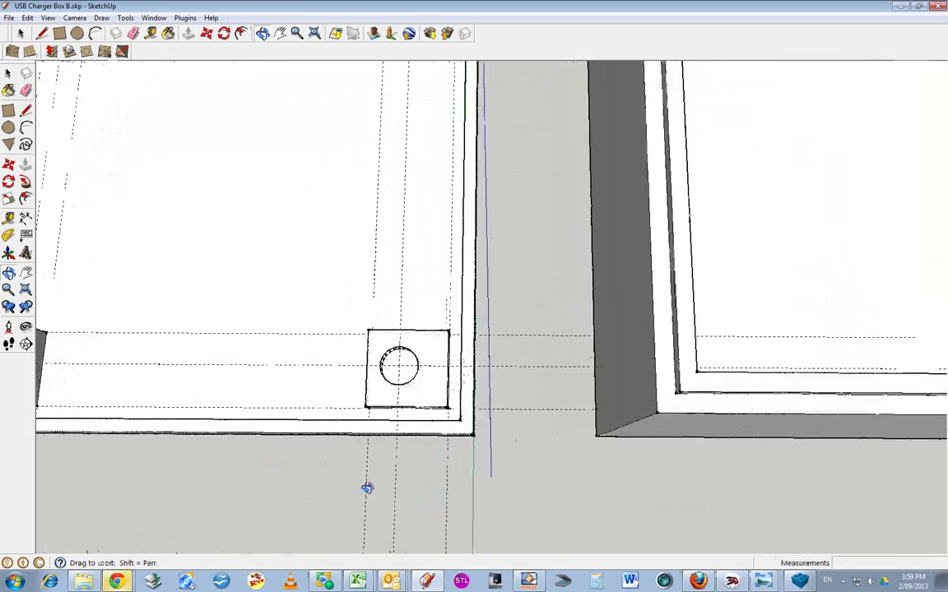
{"action": "scroll", "coordinate": [367, 488], "scroll_direction": "up", "scroll_amount": 4}
{"action": "scroll", "coordinate": [413, 430], "scroll_direction": "up", "scroll_amount": 1}
{"action": "mouse_move", "coordinate": [480, 350]}
{"action": "left_mouse_down"}
{"action": "mouse_move", "coordinate": [475, 421]}
{"action": "mouse_move", "coordinate": [485, 351]}
{"action": "left_mouse_up"}
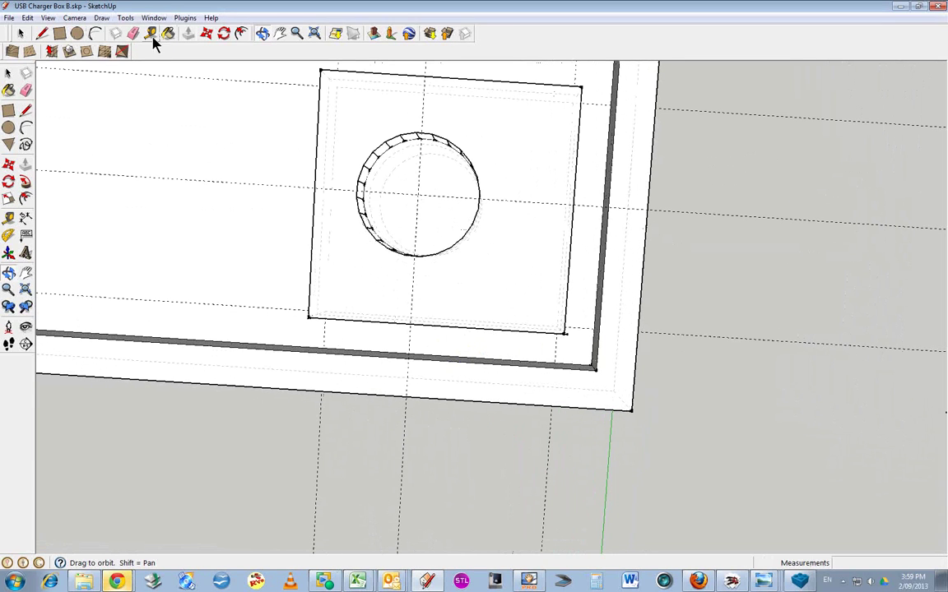
{"action": "left_click_drag", "start_coordinate": [346, 338], "coordinate": [470, 299]}
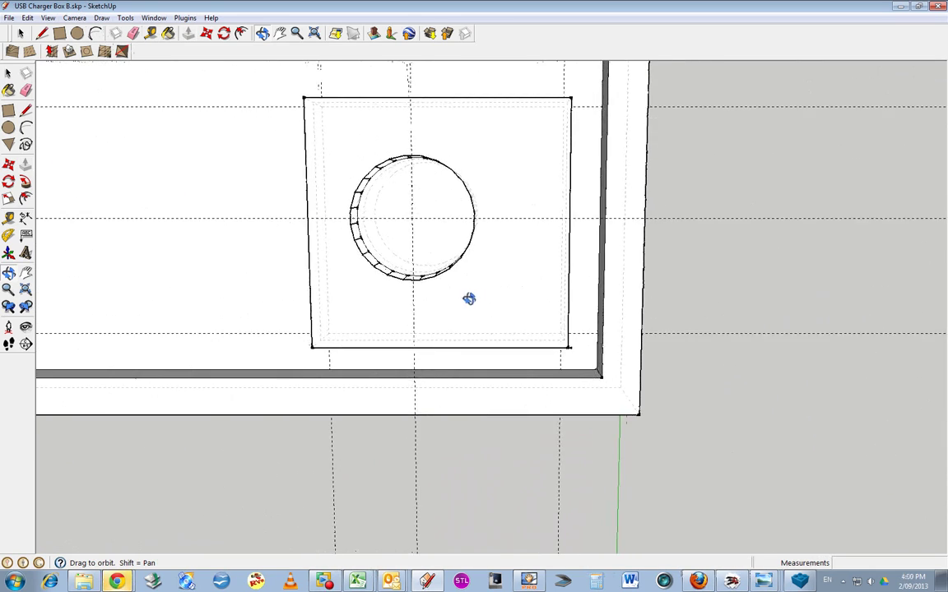
{"action": "scroll", "coordinate": [475, 296], "scroll_direction": "up", "scroll_amount": 2}
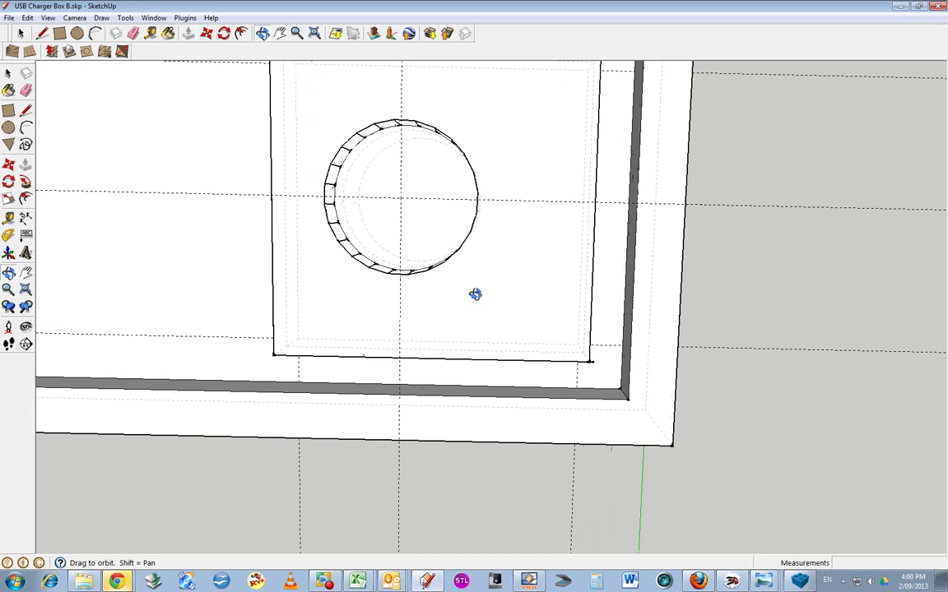
Step: Erase the old corner boss face and its hole
{"action": "left_click", "coordinate": [280, 33]}
{"action": "left_click_drag", "start_coordinate": [374, 208], "coordinate": [451, 263]}
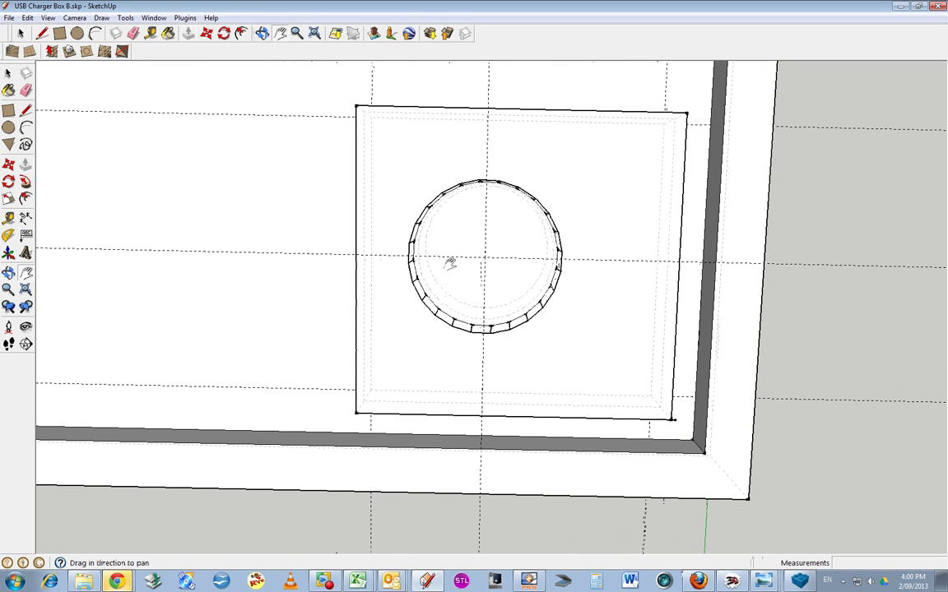
{"action": "left_click", "coordinate": [19, 33]}
{"action": "left_click_drag", "start_coordinate": [326, 98], "coordinate": [696, 442]}
{"action": "right_click", "coordinate": [641, 380]}
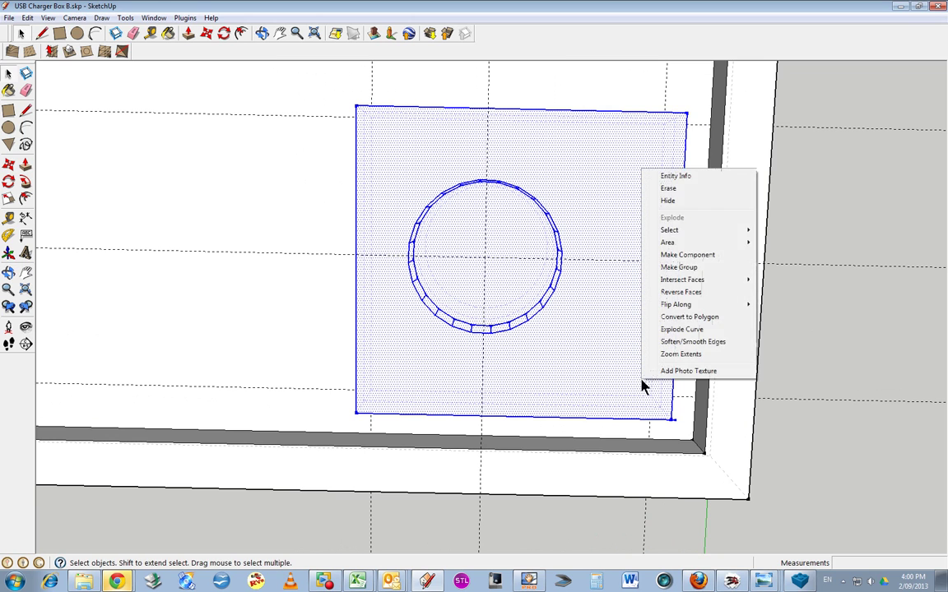
{"action": "left_click", "coordinate": [668, 190]}
Step: Draw a 6.3mm × 6.0mm rectangle between the guide intersections
{"action": "key", "text": "r"}
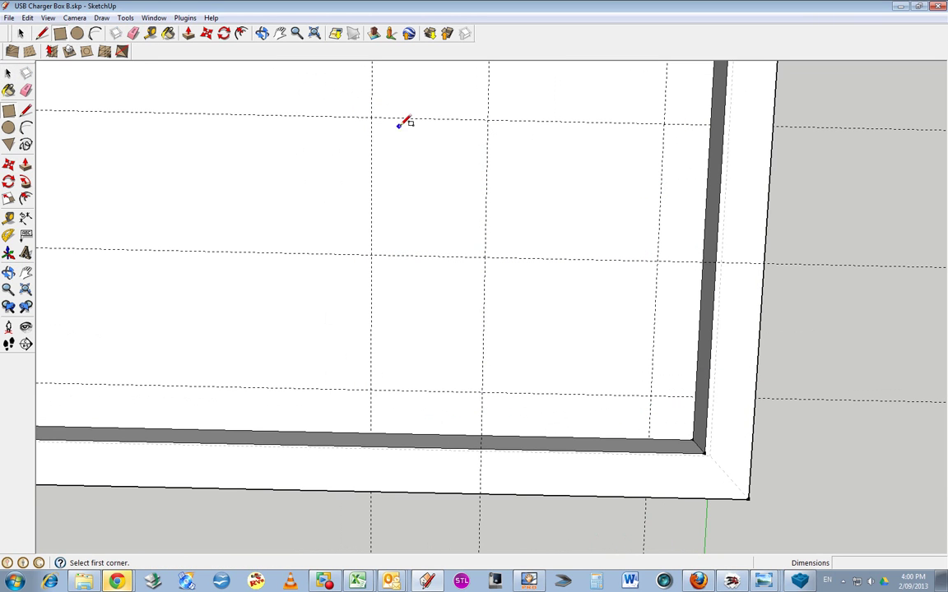
{"action": "left_click", "coordinate": [371, 118]}
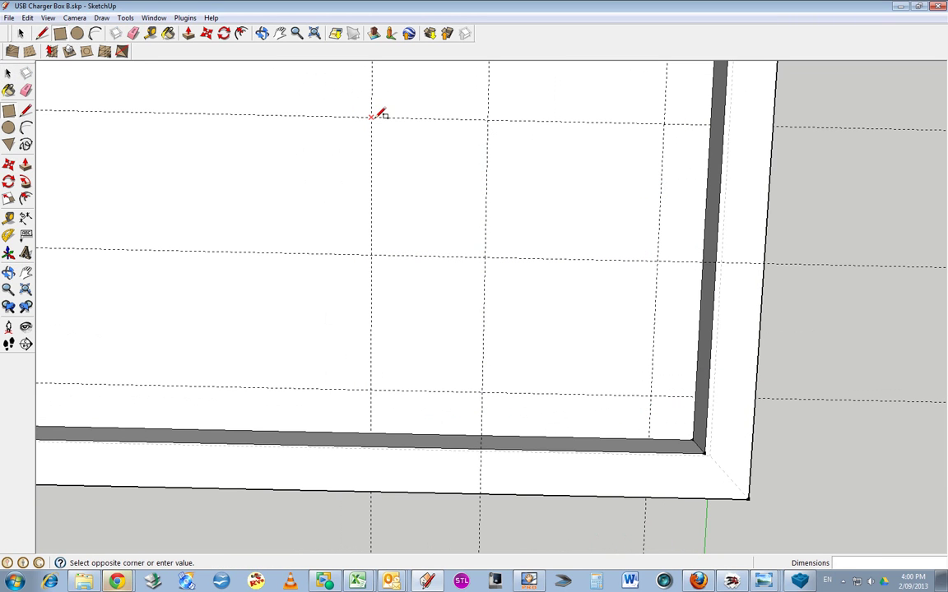
{"action": "left_click", "coordinate": [651, 396]}
{"action": "left_click", "coordinate": [262, 33]}
{"action": "mouse_move", "coordinate": [366, 219]}
{"action": "left_mouse_down"}
{"action": "mouse_move", "coordinate": [430, 163]}
{"action": "mouse_move", "coordinate": [408, 235]}
{"action": "left_mouse_up"}
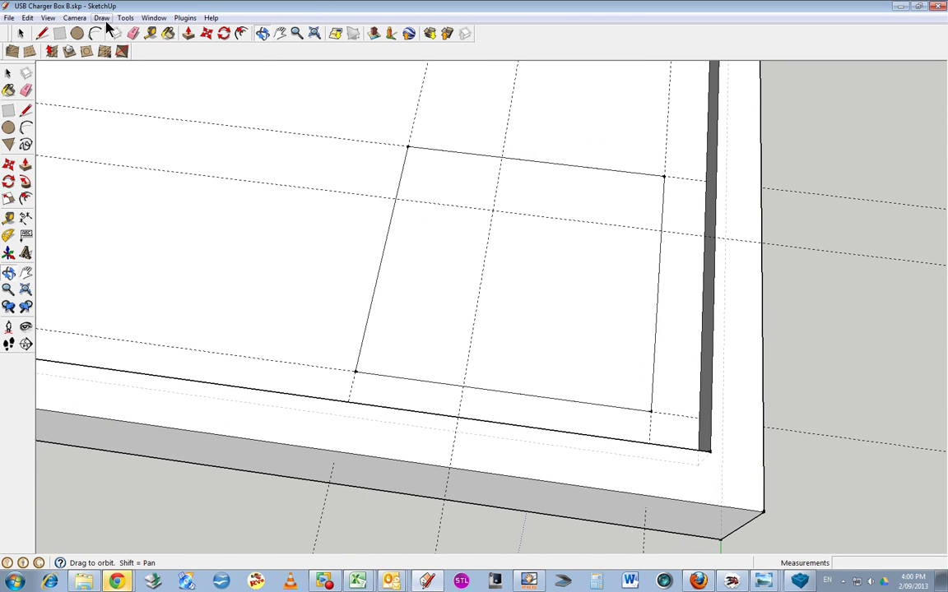
Step: Pull the rectangle up 2mm into a square block
{"action": "left_click", "coordinate": [188, 33]}
{"action": "left_click_drag", "start_coordinate": [459, 286], "coordinate": [461, 256]}
{"action": "type", "text": "2"}
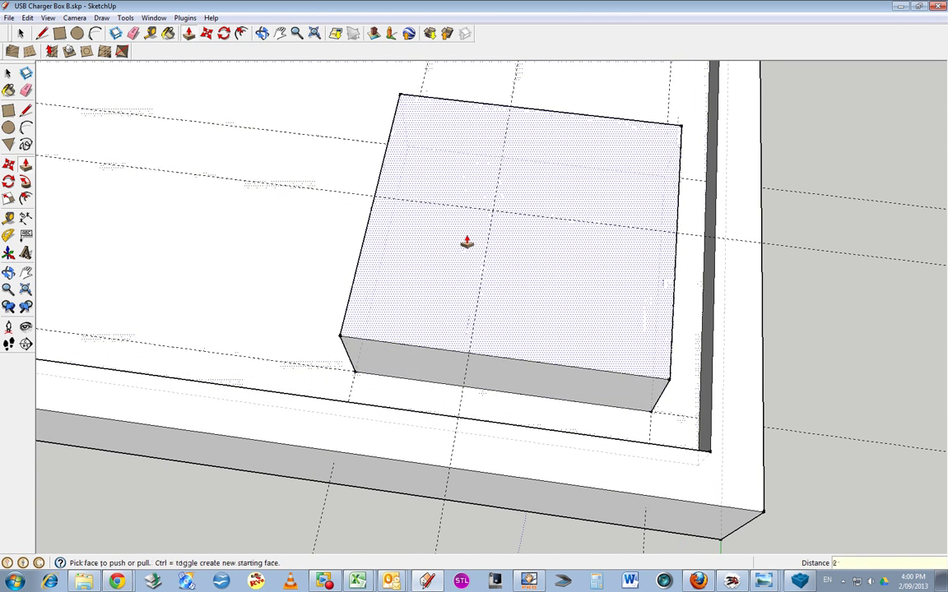
{"action": "key", "text": "Return"}
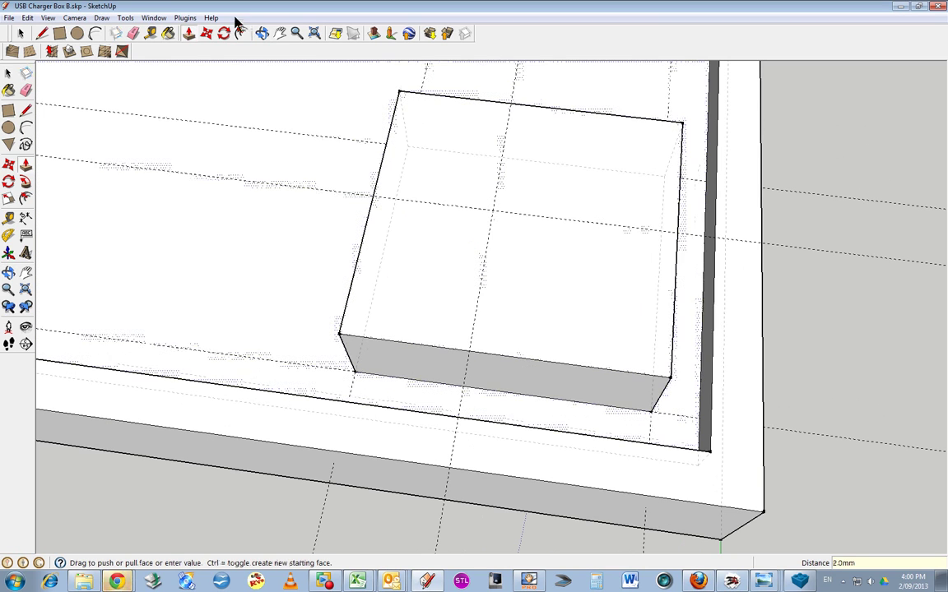
{"action": "left_click", "coordinate": [262, 33]}
{"action": "left_click_drag", "start_coordinate": [399, 234], "coordinate": [604, 252]}
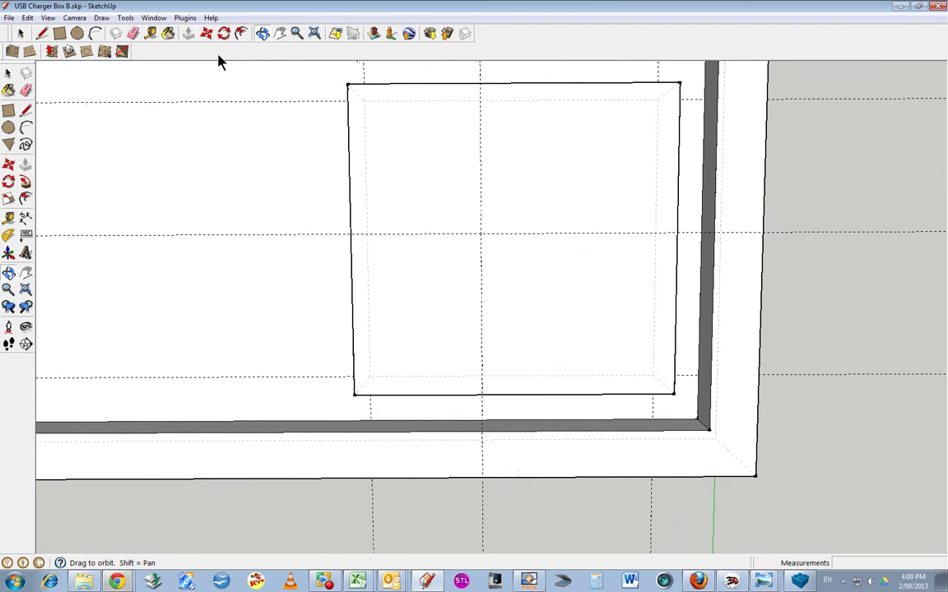
Step: Draw a 1.5mm-radius circle at the block centre and push it 4.0mm down as a hole
{"action": "left_click", "coordinate": [76, 33]}
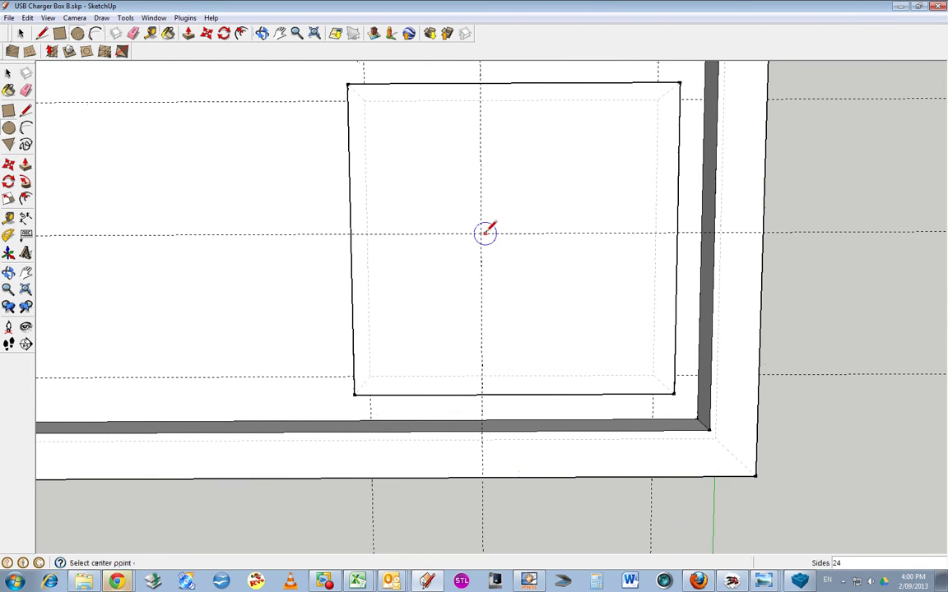
{"action": "left_click", "coordinate": [556, 262]}
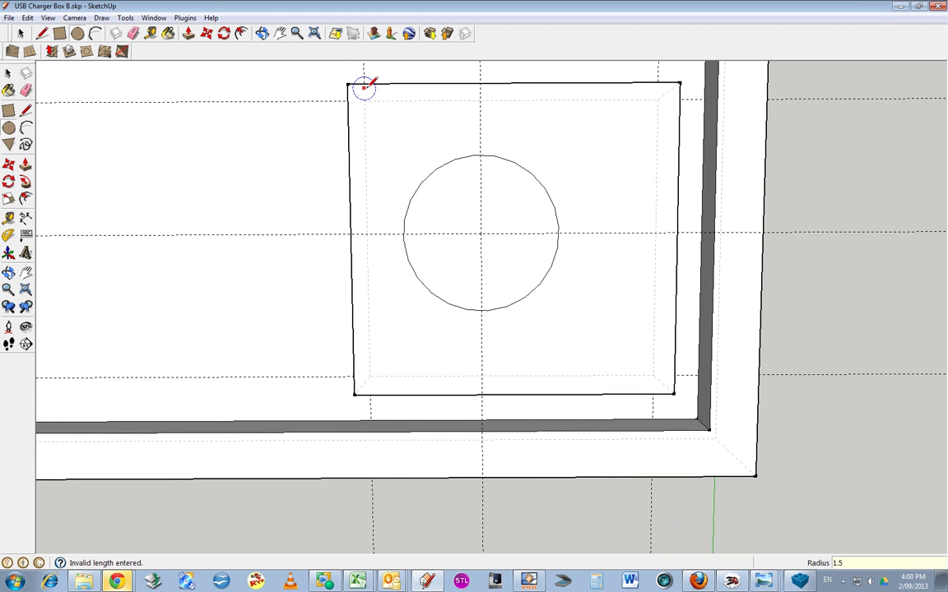
{"action": "left_click", "coordinate": [261, 33]}
{"action": "left_click_drag", "start_coordinate": [510, 288], "coordinate": [251, 100]}
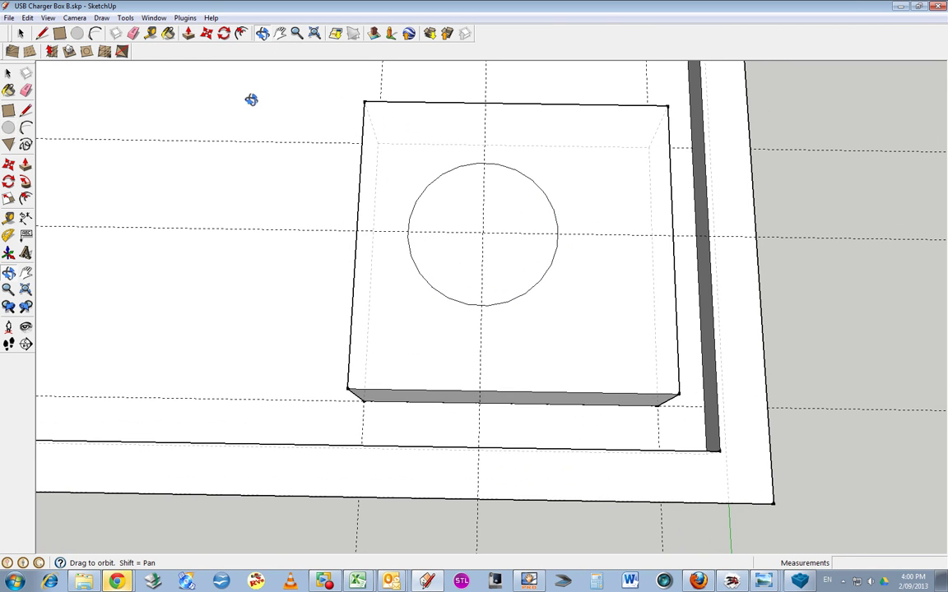
{"action": "left_click", "coordinate": [189, 32]}
{"action": "left_click", "coordinate": [468, 218]}
{"action": "left_click", "coordinate": [469, 237]}
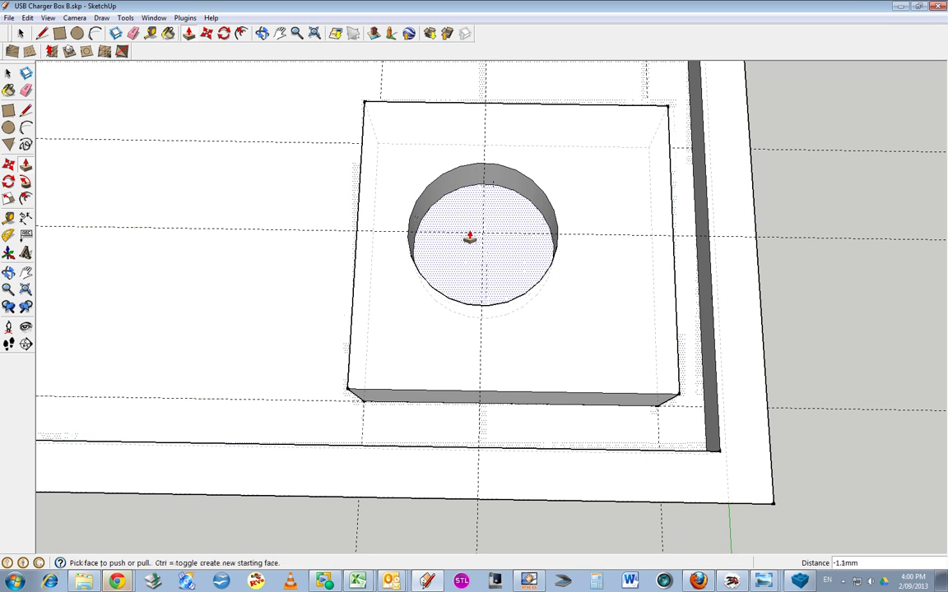
{"action": "left_click", "coordinate": [469, 237]}
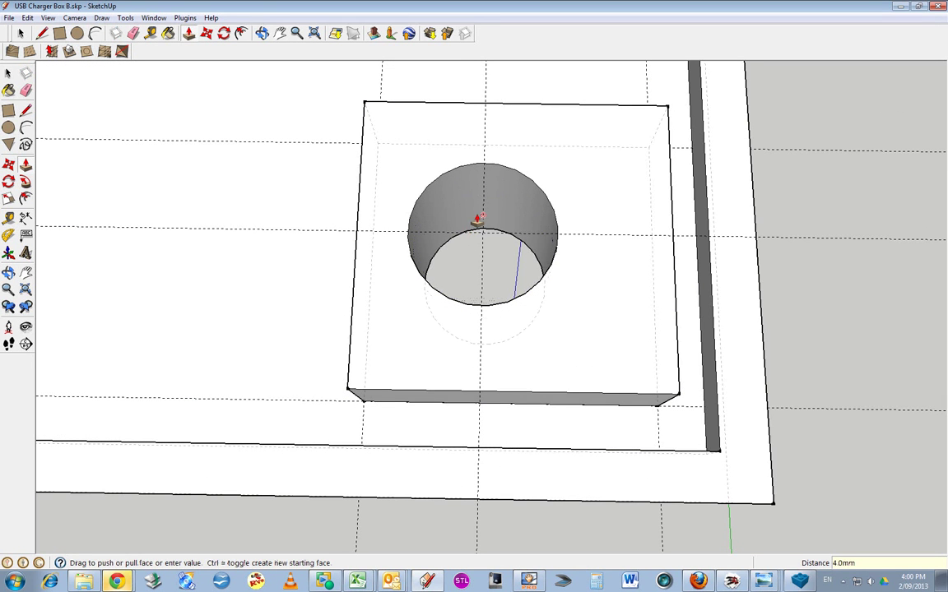
{"action": "left_click", "coordinate": [263, 34]}
{"action": "left_click_drag", "start_coordinate": [395, 214], "coordinate": [387, 247]}
Step: Window-select the whole base plate and make it a single group
{"action": "left_click", "coordinate": [315, 33]}
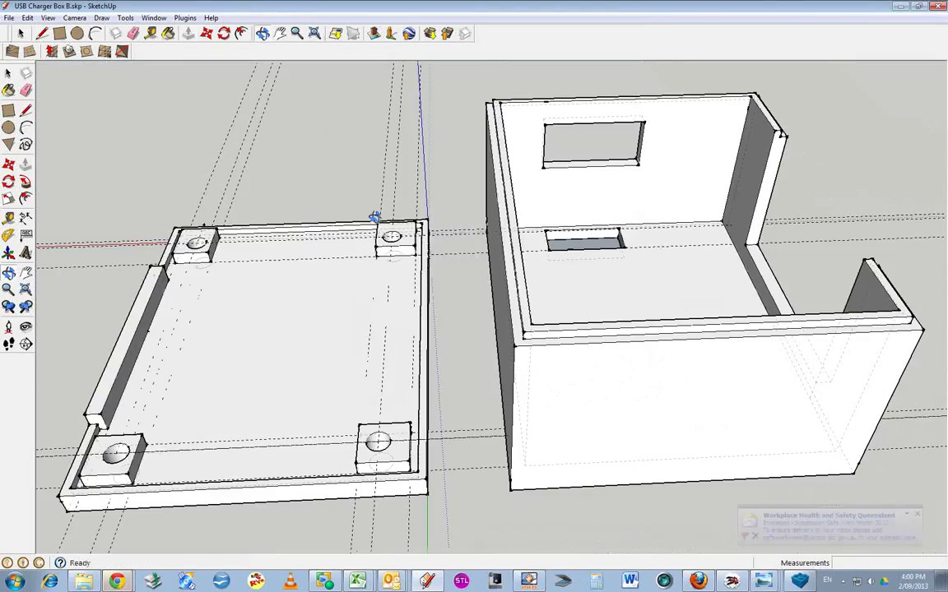
{"action": "left_click_drag", "start_coordinate": [462, 274], "coordinate": [489, 329]}
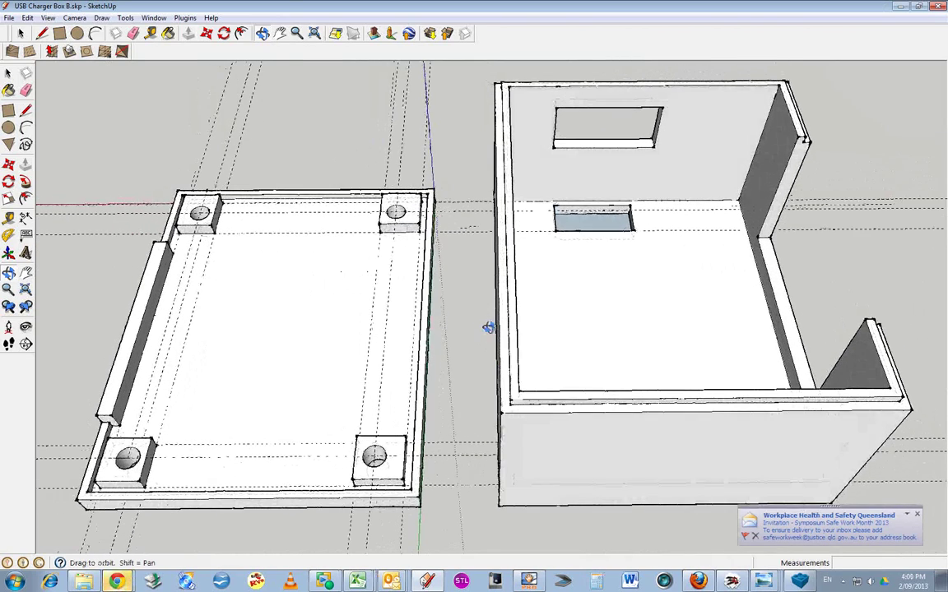
{"action": "left_click", "coordinate": [21, 33]}
{"action": "left_click_drag", "start_coordinate": [56, 156], "coordinate": [453, 492]}
{"action": "right_click", "coordinate": [352, 380]}
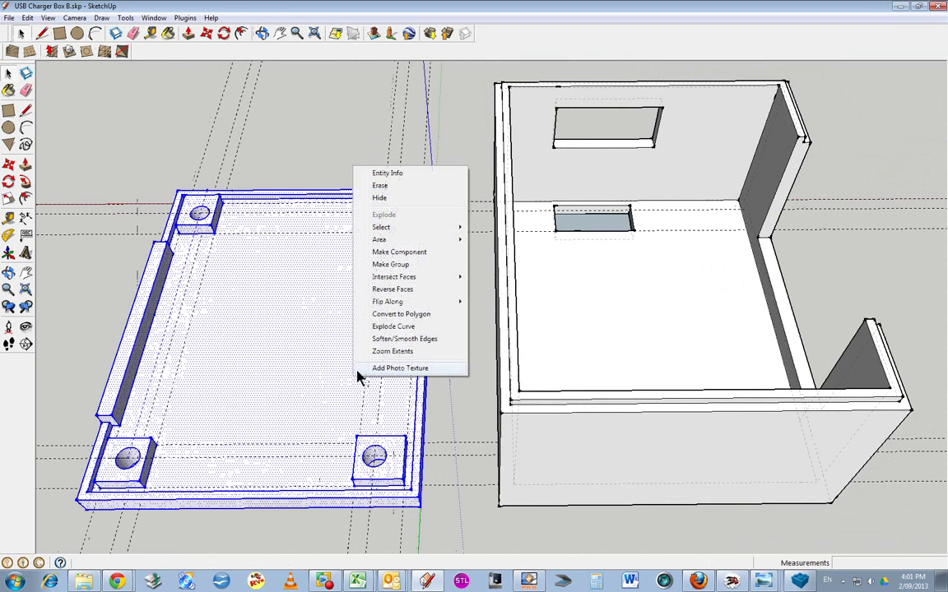
{"action": "left_click", "coordinate": [395, 264]}
Step: Select the box on the right and begin the export from the Tools menu
{"action": "left_click", "coordinate": [534, 356]}
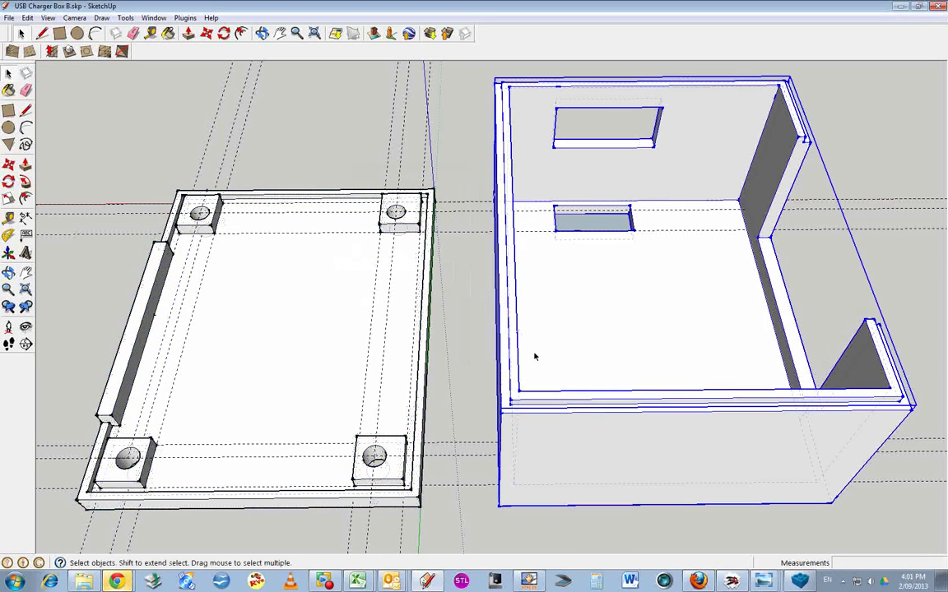
{"action": "left_click", "coordinate": [10, 18]}
{"action": "key", "text": "Escape"}
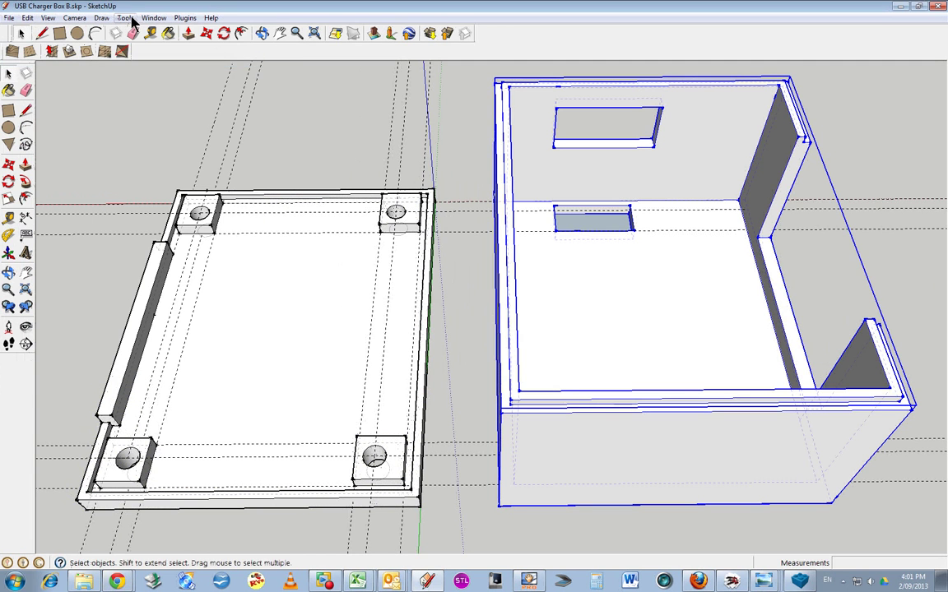
{"action": "left_click", "coordinate": [128, 18]}
{"action": "left_click", "coordinate": [181, 302]}
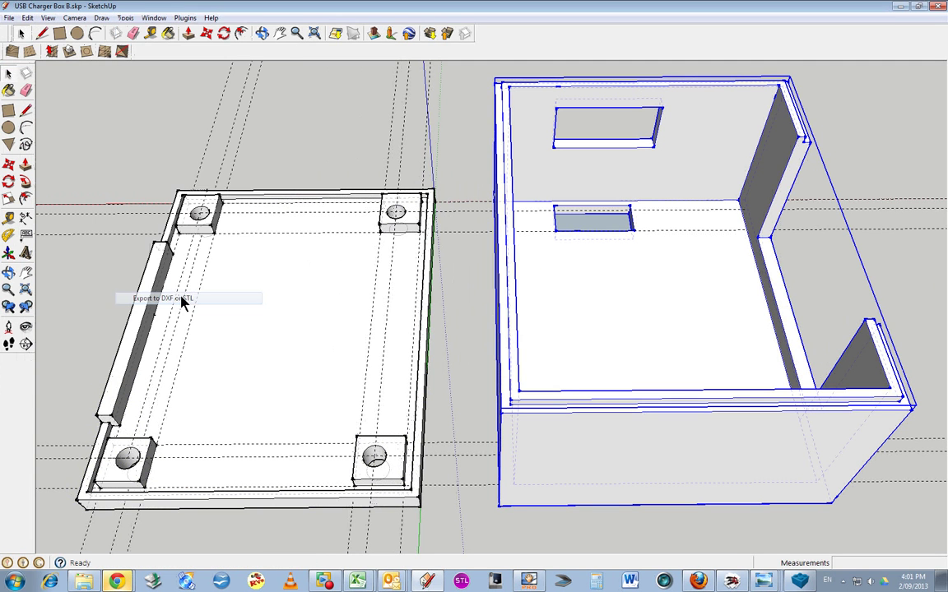
{"action": "left_click", "coordinate": [486, 283]}
{"action": "left_click", "coordinate": [306, 64]}
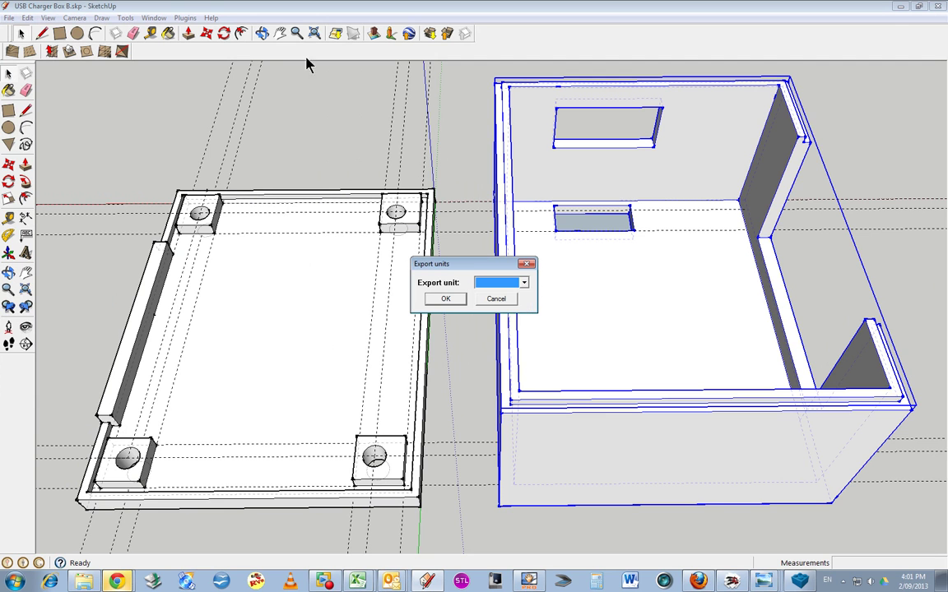
{"action": "left_click", "coordinate": [500, 300]}
{"action": "left_click", "coordinate": [466, 299]}
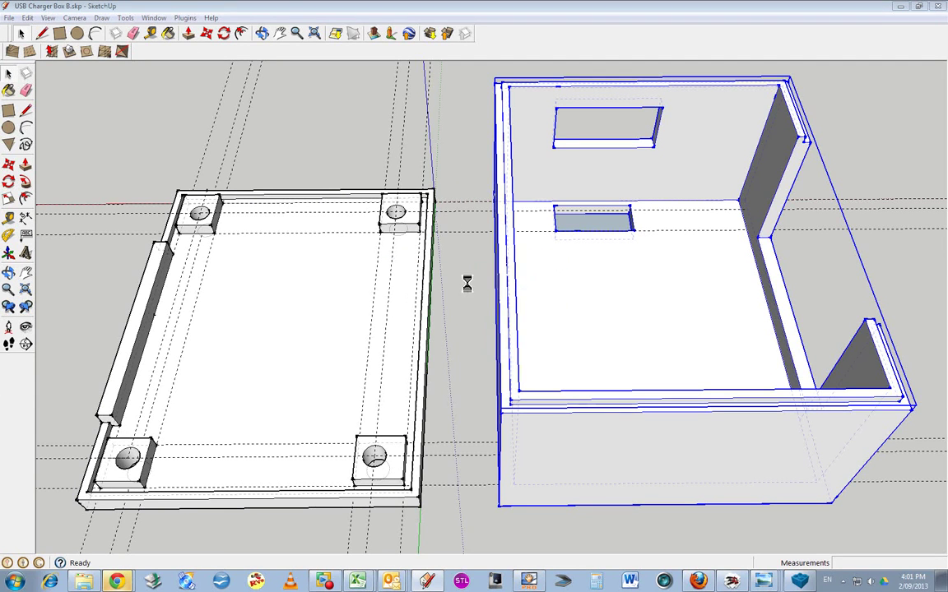
{"action": "left_click", "coordinate": [609, 416]}
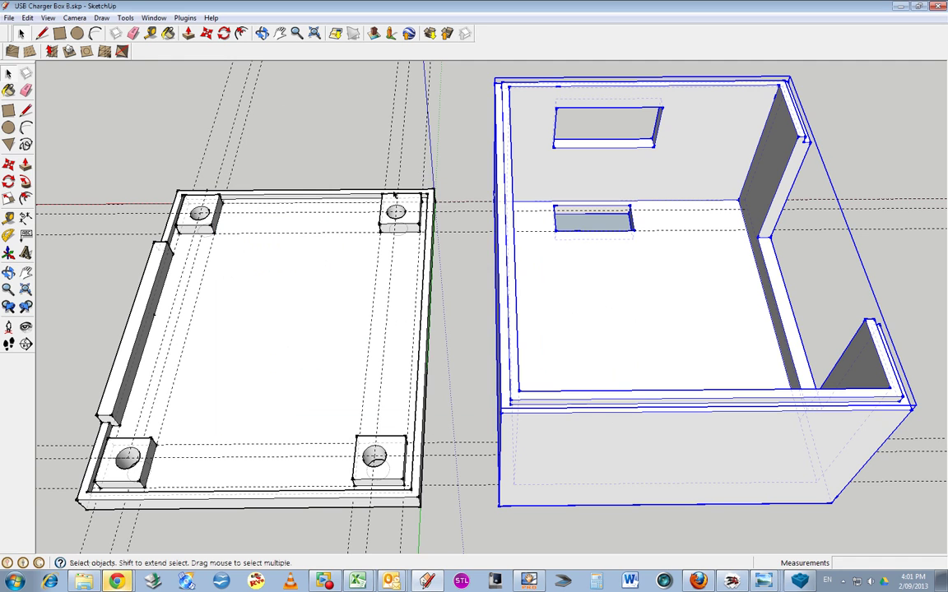
{"action": "left_click", "coordinate": [341, 228]}
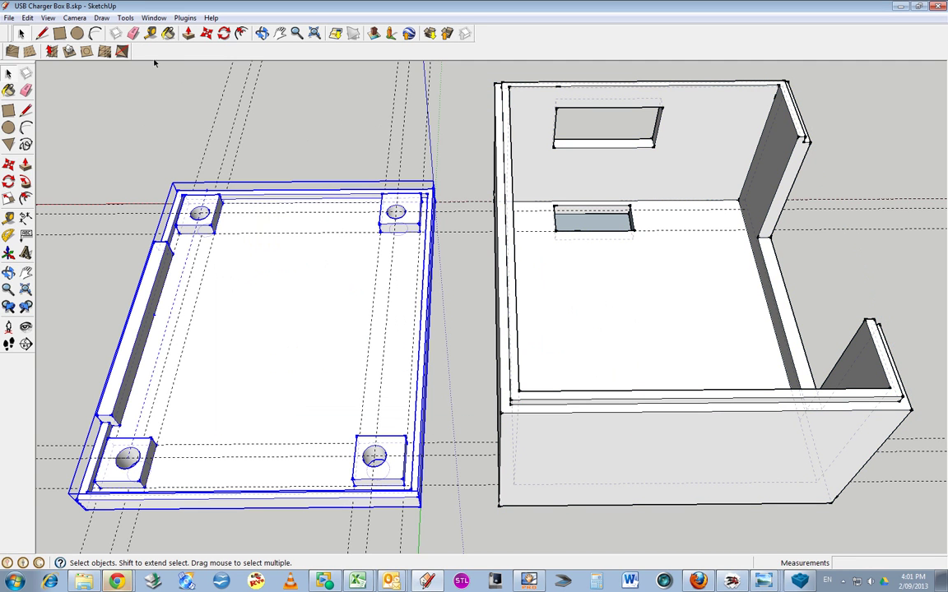
Step: Select everything in the model and start the DXF or STL export
{"action": "left_click", "coordinate": [25, 17]}
{"action": "left_click", "coordinate": [61, 139]}
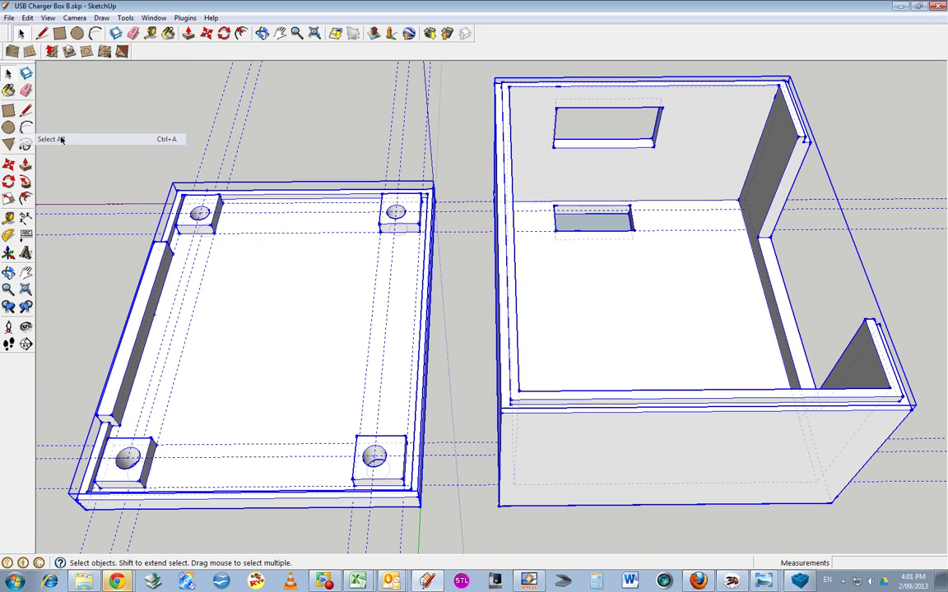
{"action": "left_click", "coordinate": [125, 17]}
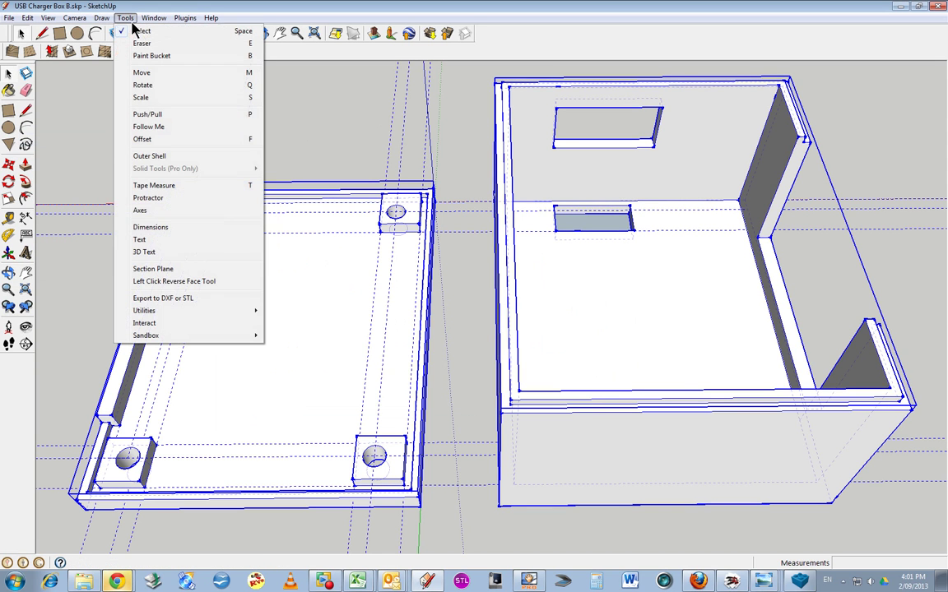
{"action": "left_click", "coordinate": [197, 299]}
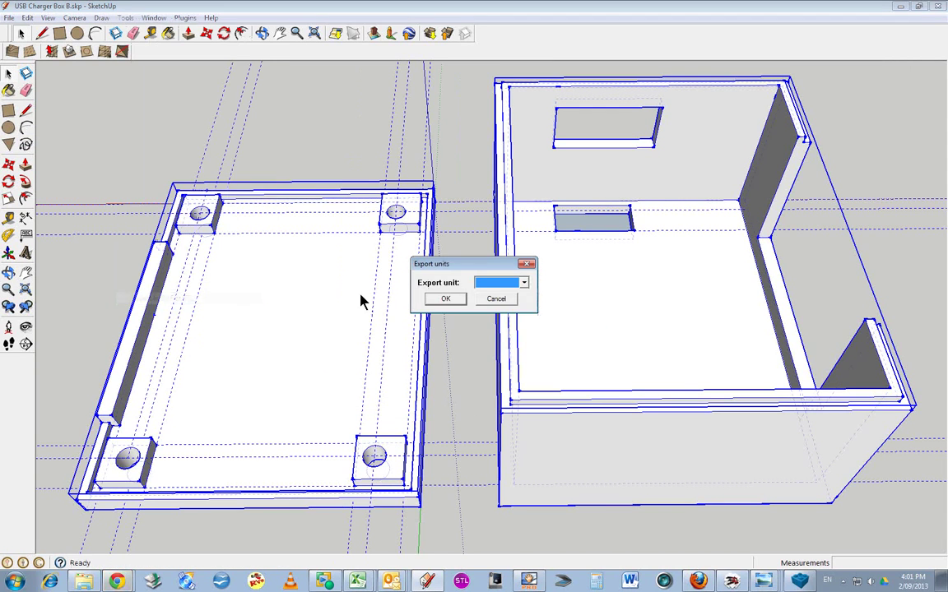
Step: Export in Millimeters as stl to USB Charger Box B.stl, replacing the old file
{"action": "left_click", "coordinate": [494, 283]}
{"action": "left_click", "coordinate": [494, 312]}
{"action": "left_click", "coordinate": [445, 299]}
{"action": "left_click", "coordinate": [527, 283]}
{"action": "left_click", "coordinate": [481, 330]}
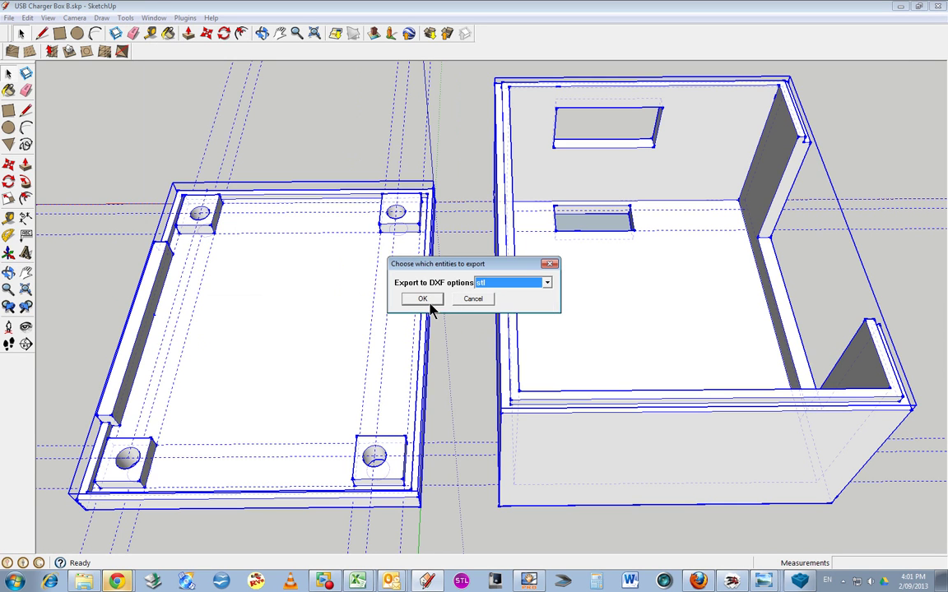
{"action": "left_click", "coordinate": [422, 298]}
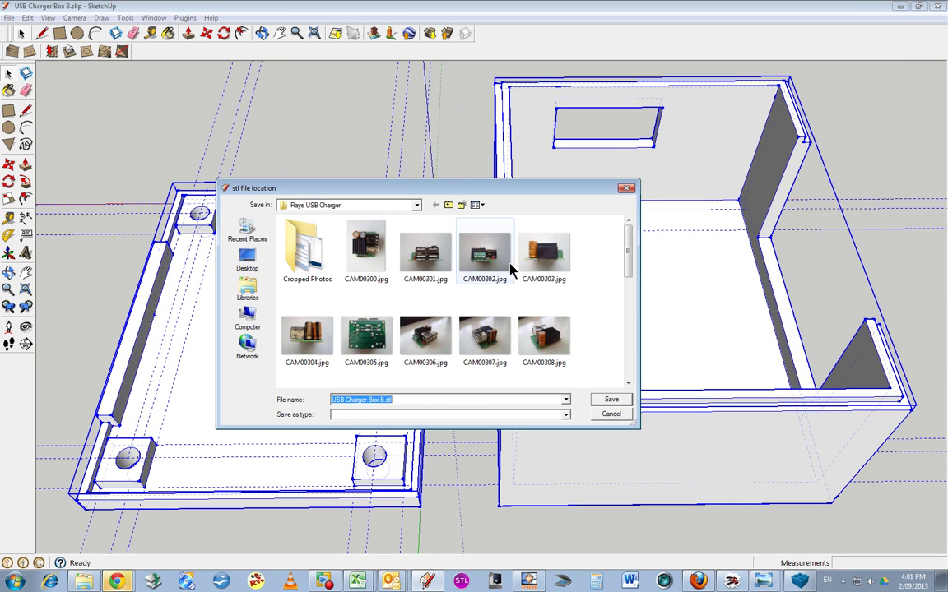
{"action": "left_click", "coordinate": [612, 401]}
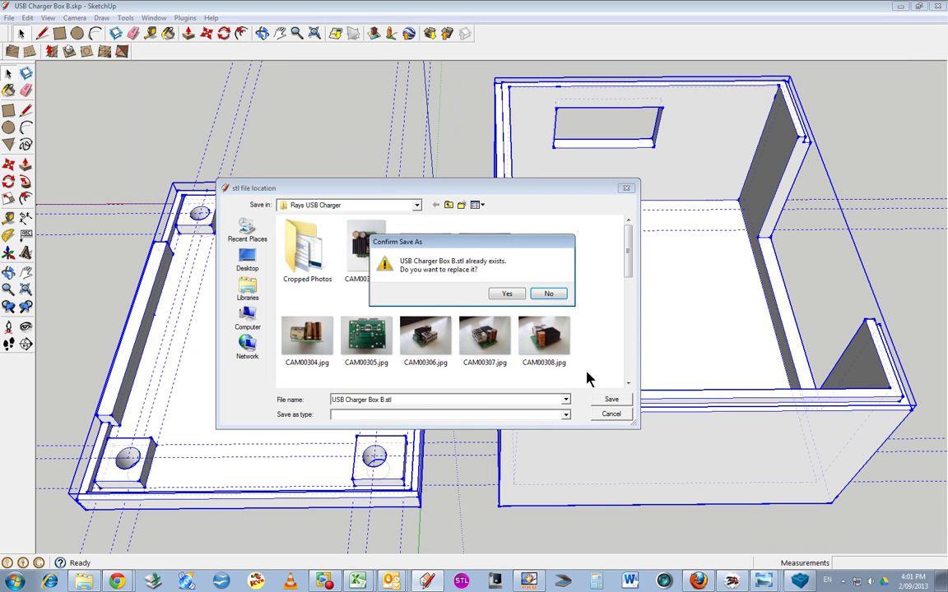
{"action": "left_click", "coordinate": [506, 295]}
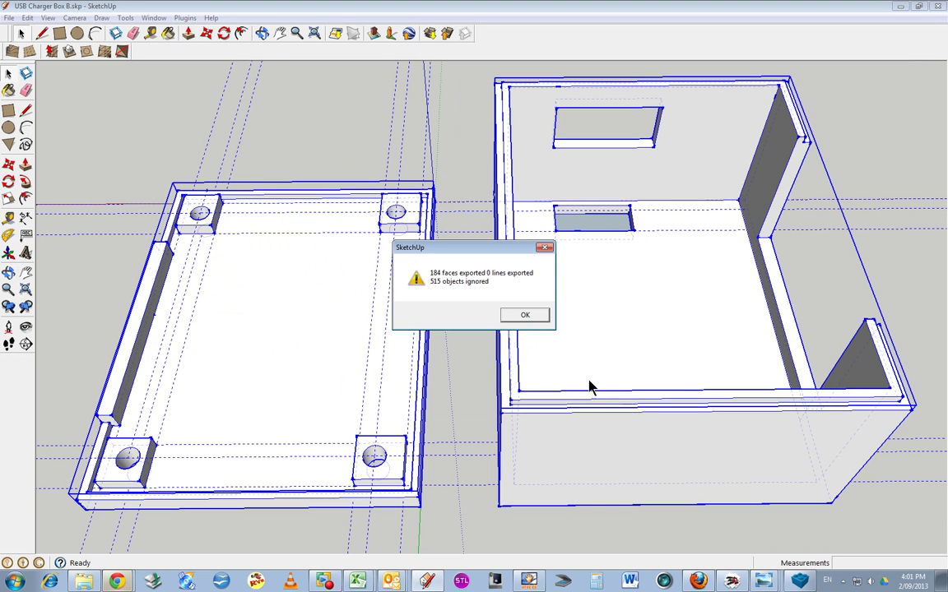
{"action": "left_click", "coordinate": [523, 315]}
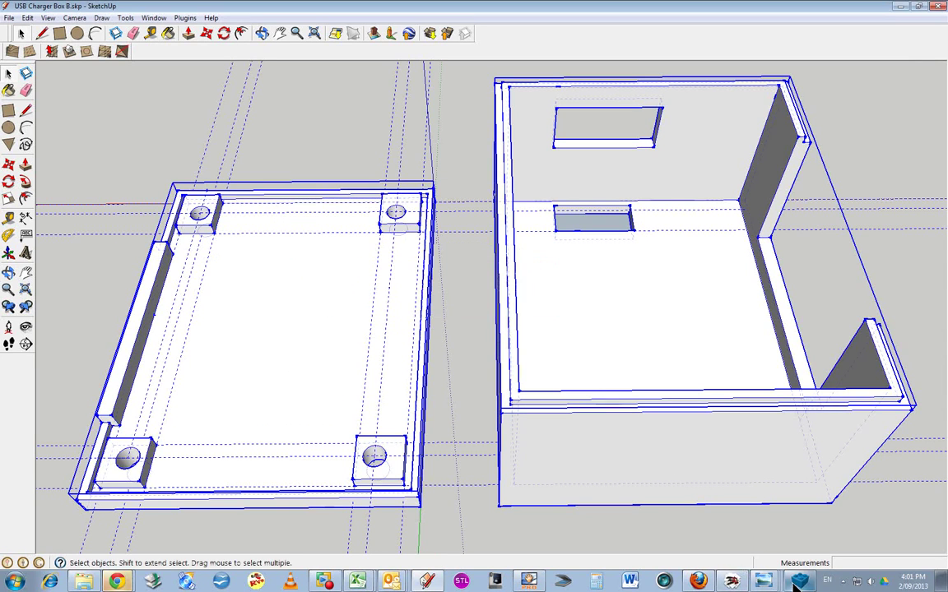
Step: Load USB Charger Box B.stl into CatalystEX via File > Open STL
{"action": "left_click", "coordinate": [495, 583]}
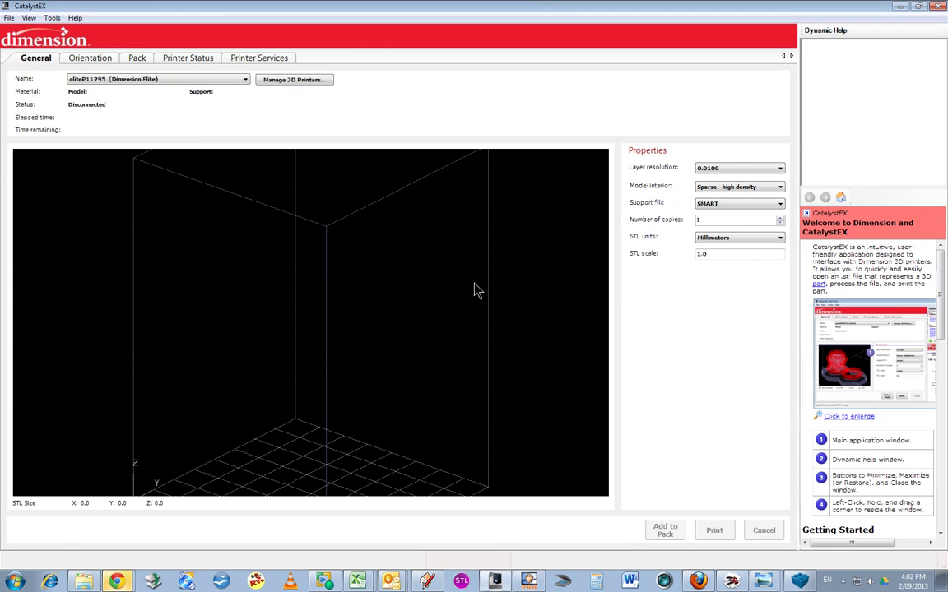
{"action": "left_click", "coordinate": [9, 18]}
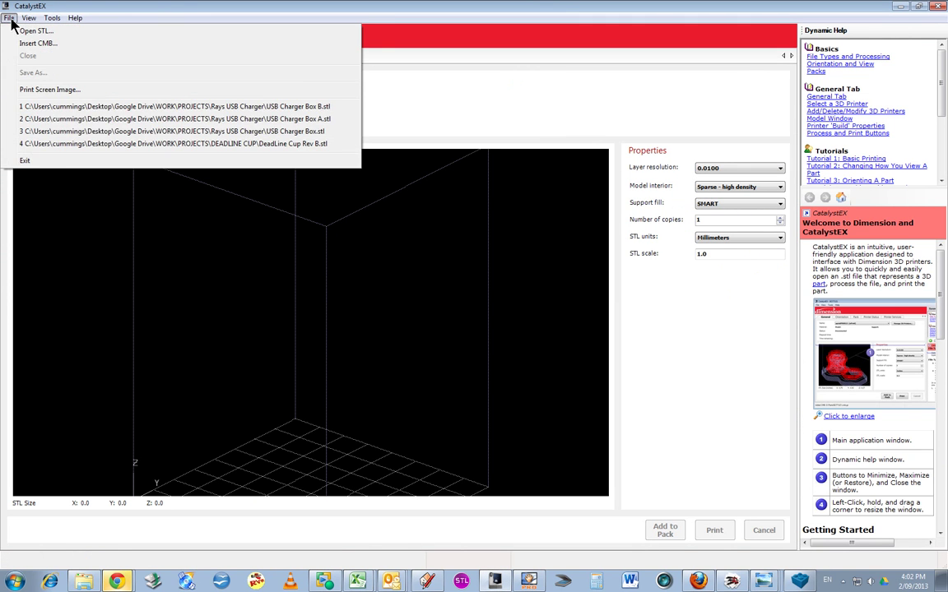
{"action": "left_click", "coordinate": [10, 18]}
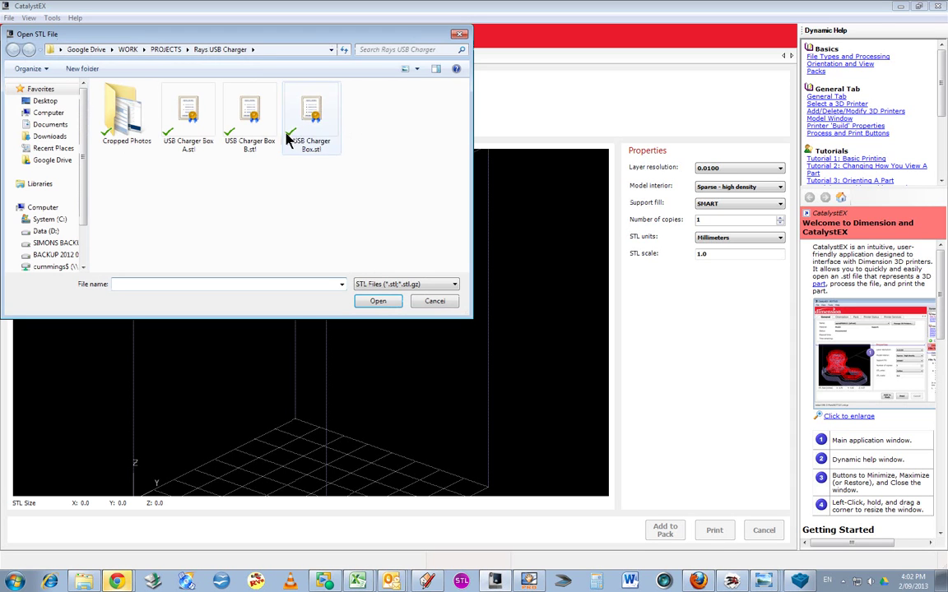
{"action": "left_click", "coordinate": [252, 122]}
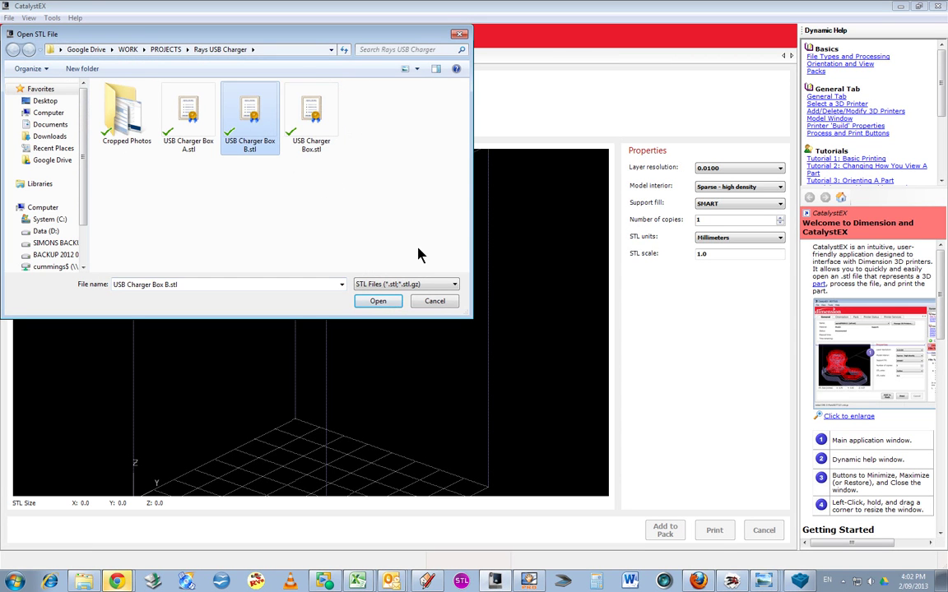
{"action": "left_click", "coordinate": [384, 302]}
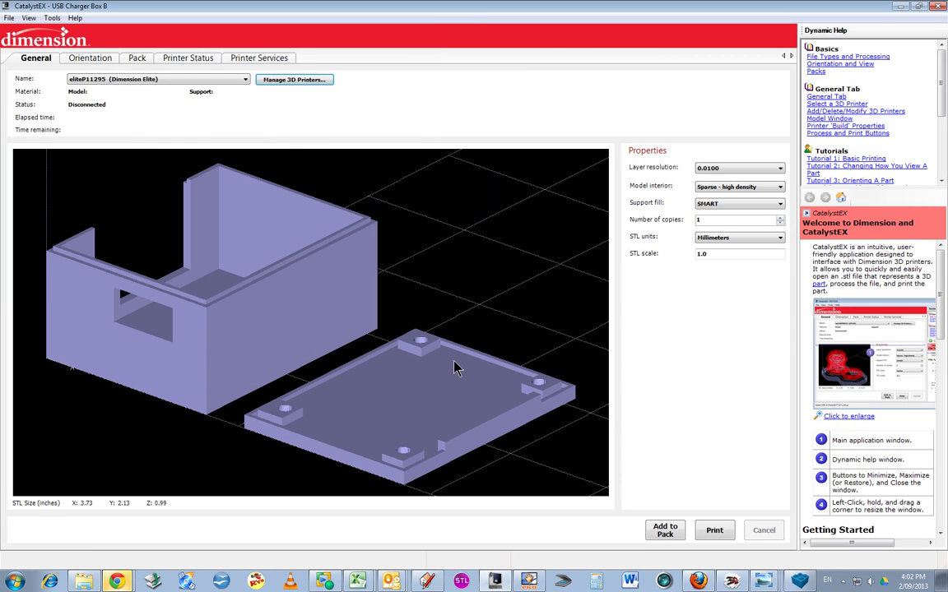
Step: Process the STL from the Orientation tab, overwriting the existing CMB file
{"action": "left_click_drag", "start_coordinate": [393, 442], "coordinate": [282, 321]}
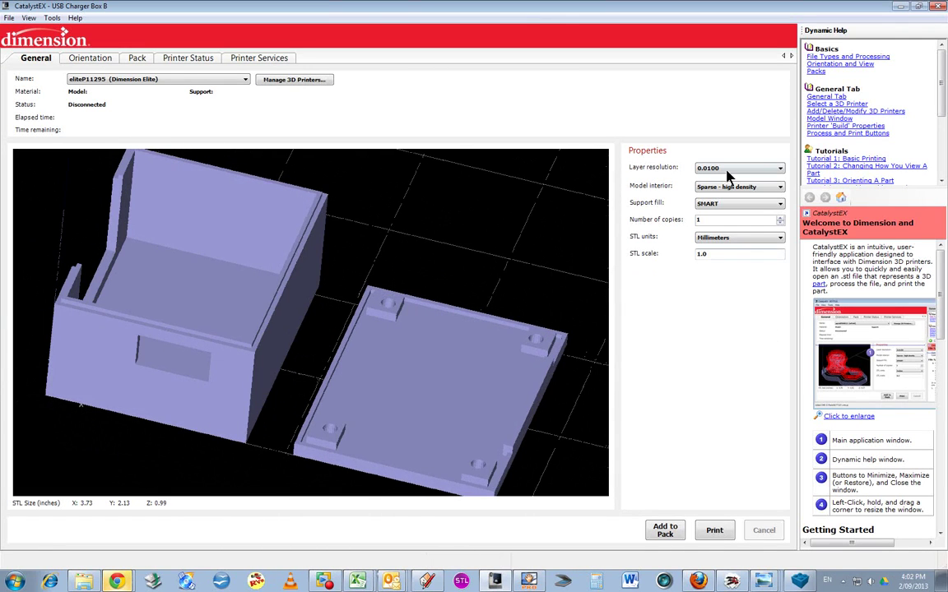
{"action": "left_click", "coordinate": [91, 58]}
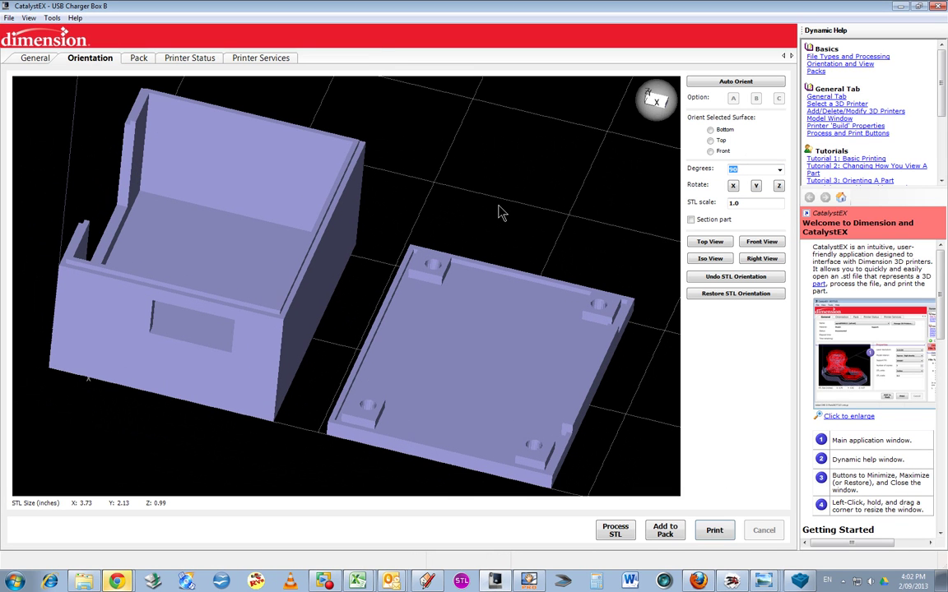
{"action": "left_click", "coordinate": [615, 531]}
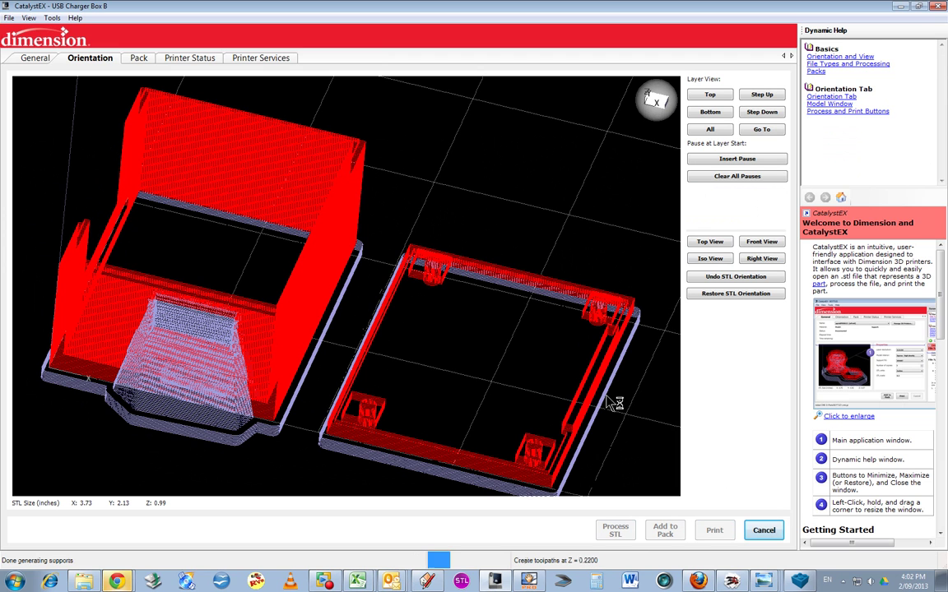
{"action": "left_click", "coordinate": [471, 336]}
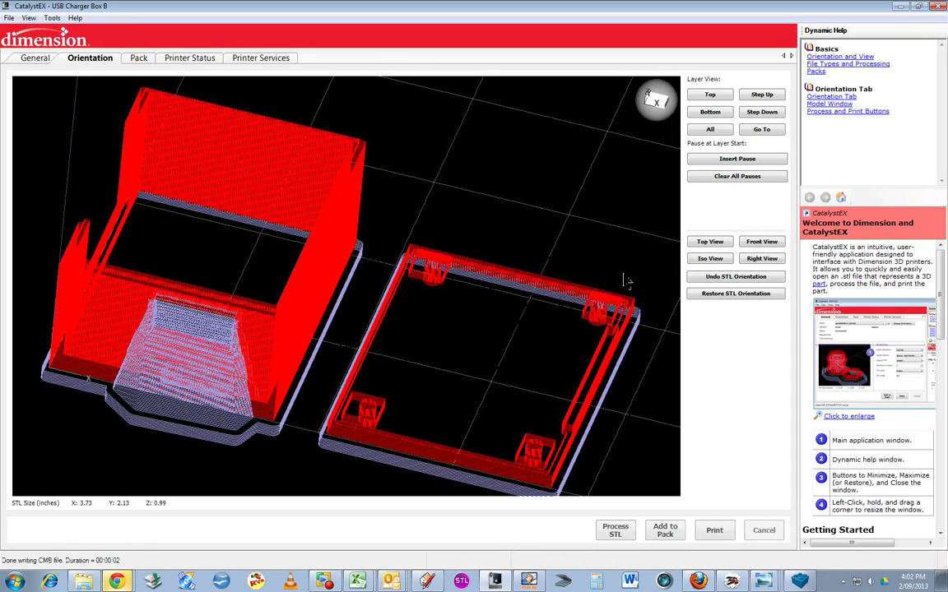
{"action": "left_click", "coordinate": [709, 113]}
{"action": "right_click", "coordinate": [481, 248]}
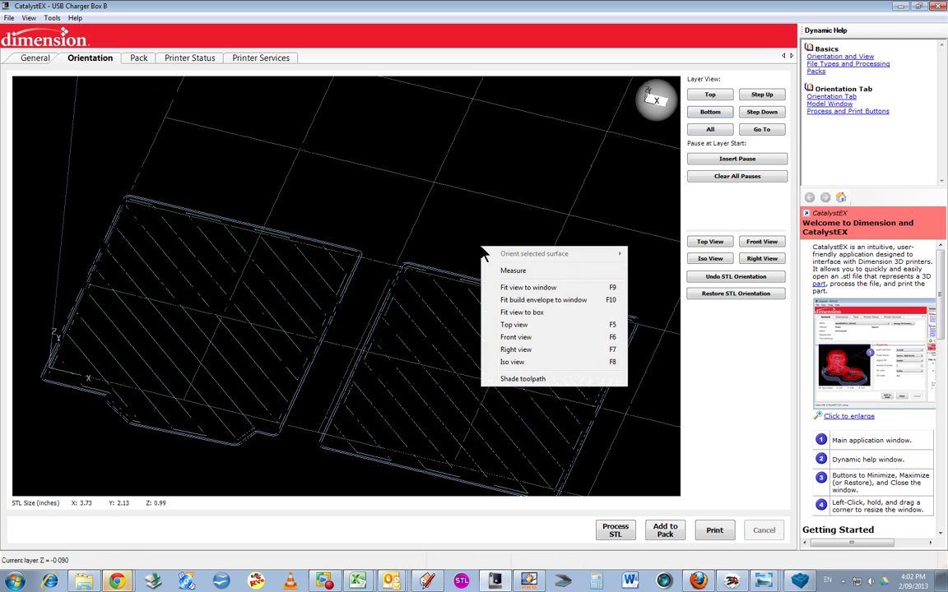
{"action": "left_click", "coordinate": [521, 328]}
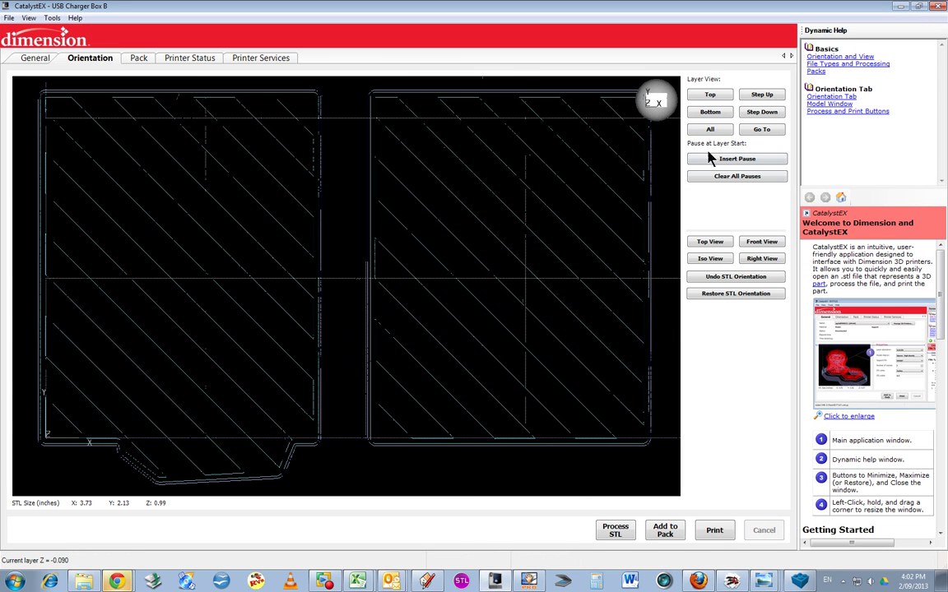
{"action": "left_click", "coordinate": [771, 97]}
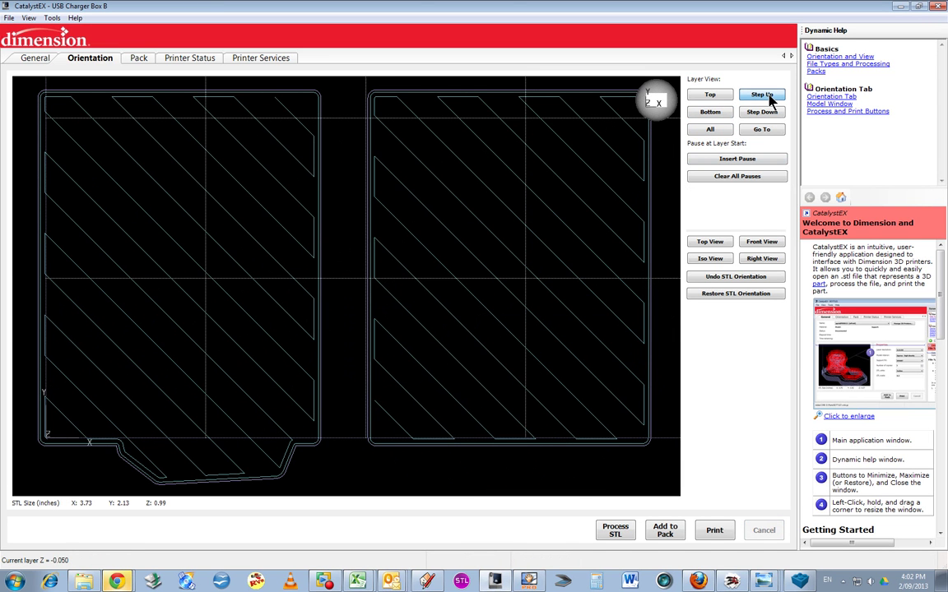
{"action": "left_click", "coordinate": [761, 96]}
{"action": "left_click", "coordinate": [761, 96]}
{"action": "left_click", "coordinate": [762, 95]}
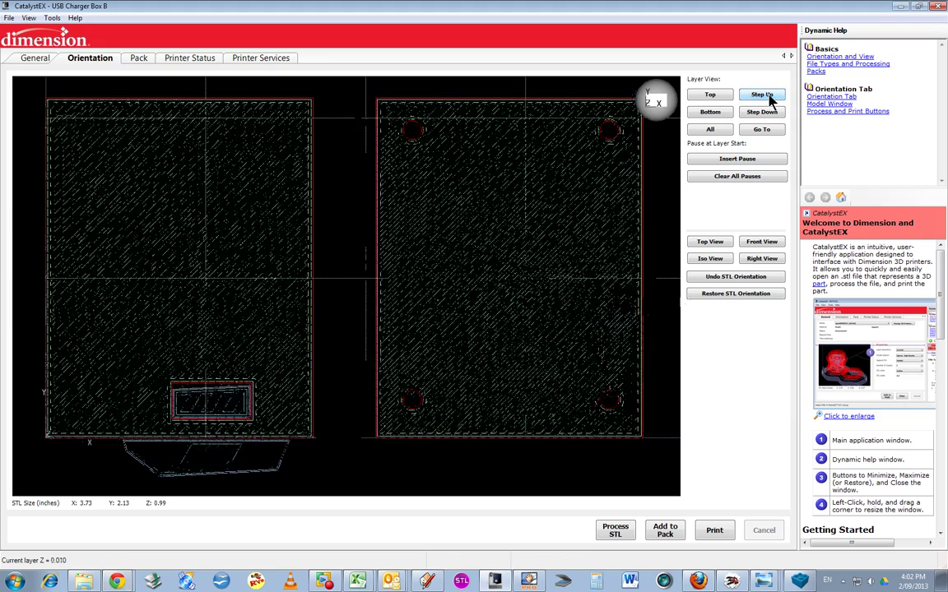
{"action": "left_click", "coordinate": [770, 97]}
{"action": "left_click", "coordinate": [770, 98]}
{"action": "left_click", "coordinate": [769, 98]}
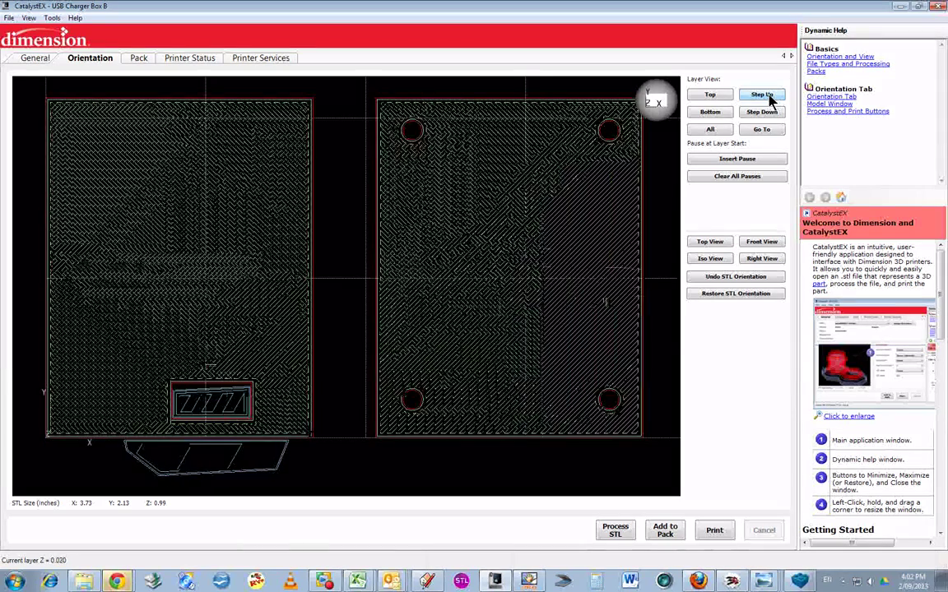
{"action": "left_click", "coordinate": [769, 97]}
{"action": "left_click", "coordinate": [769, 97]}
{"action": "left_click", "coordinate": [770, 97]}
{"action": "left_click", "coordinate": [769, 97]}
{"action": "left_click", "coordinate": [770, 97]}
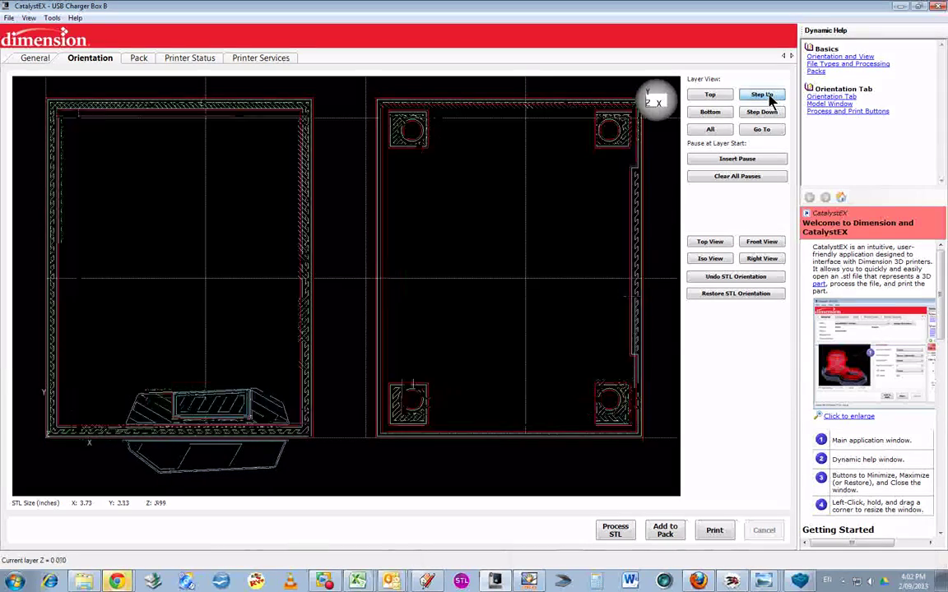
{"action": "left_click", "coordinate": [769, 97]}
{"action": "left_click", "coordinate": [769, 97]}
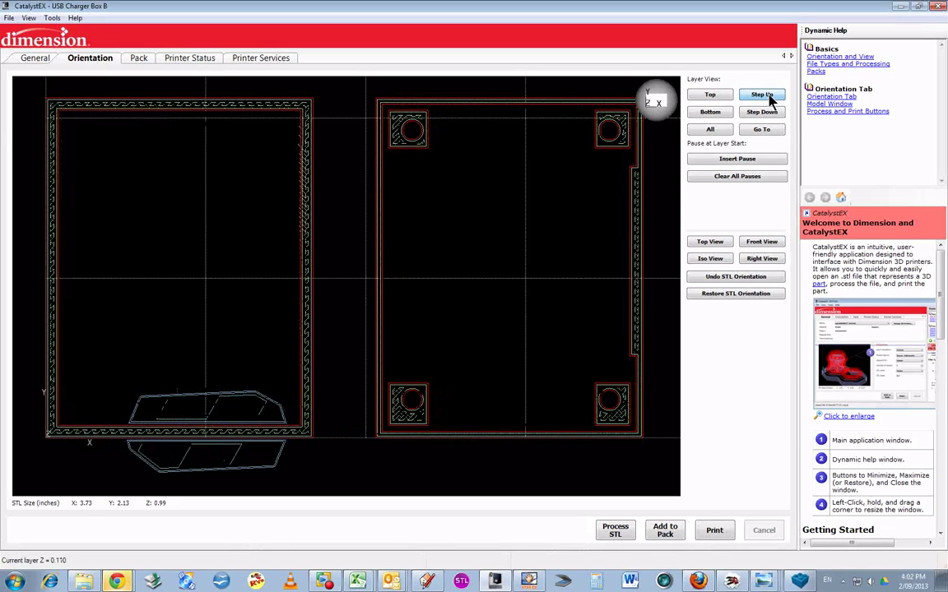
{"action": "left_click", "coordinate": [769, 97]}
{"action": "left_click", "coordinate": [769, 97]}
{"action": "left_click", "coordinate": [769, 97]}
{"action": "left_click", "coordinate": [770, 97]}
{"action": "left_click", "coordinate": [770, 97]}
{"action": "left_click", "coordinate": [770, 97]}
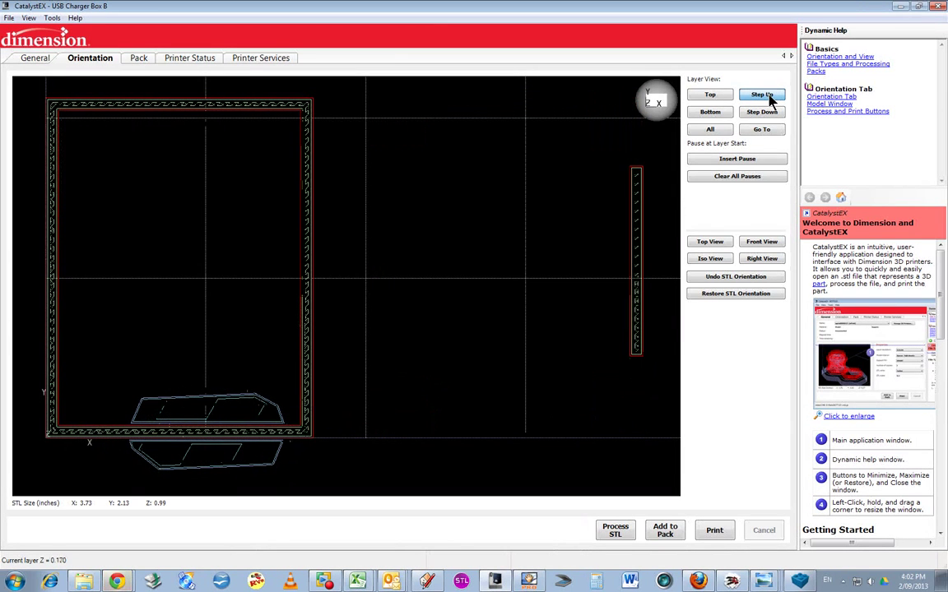
{"action": "left_click", "coordinate": [769, 97]}
{"action": "left_click", "coordinate": [770, 97]}
{"action": "left_click", "coordinate": [770, 97]}
{"action": "left_click", "coordinate": [769, 97]}
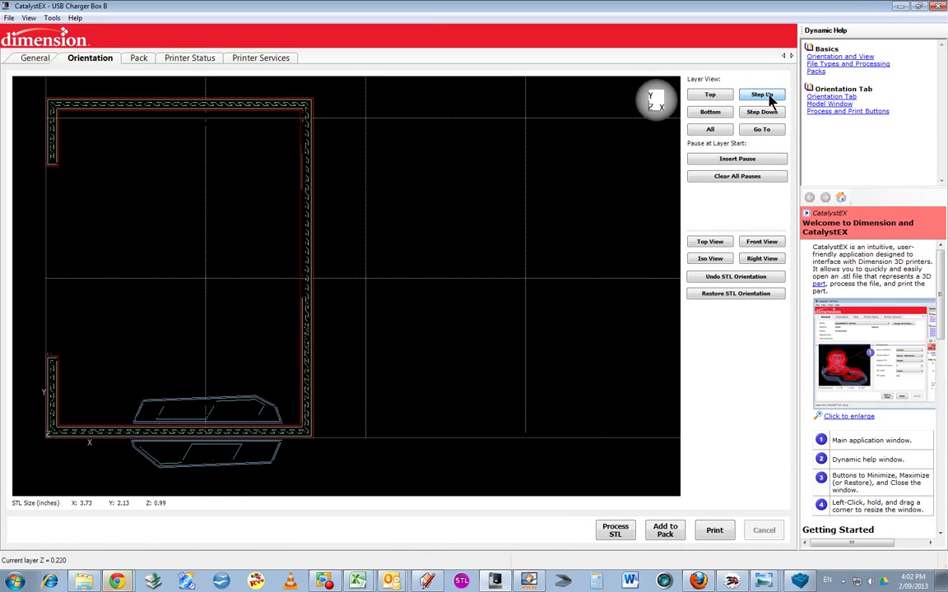
{"action": "left_click", "coordinate": [769, 97]}
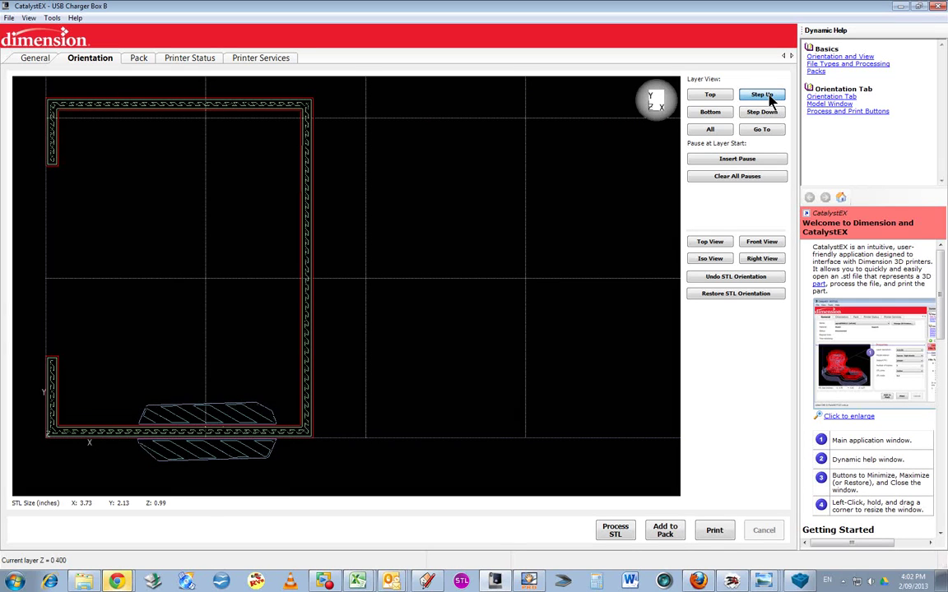
{"action": "left_click", "coordinate": [769, 97]}
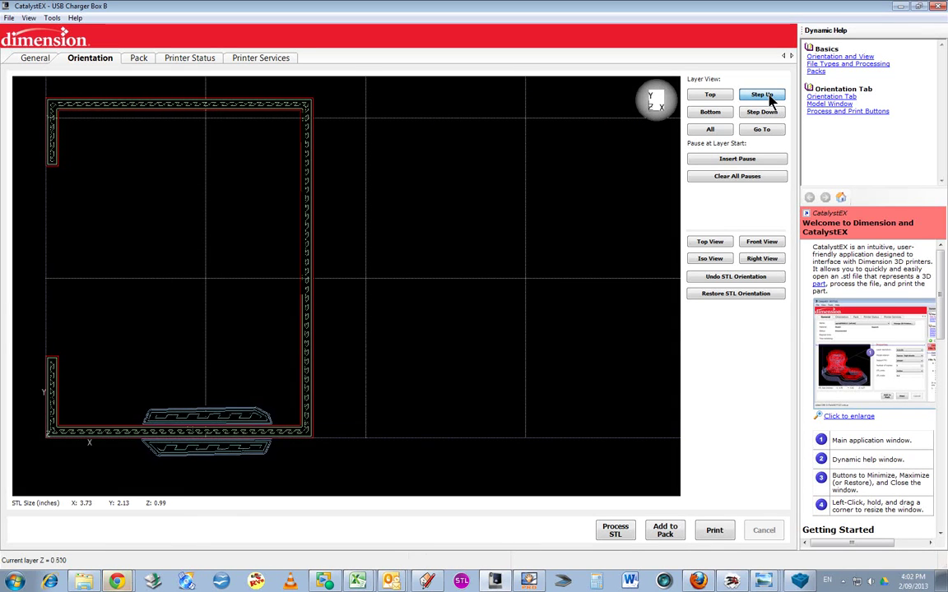
{"action": "left_click", "coordinate": [770, 97]}
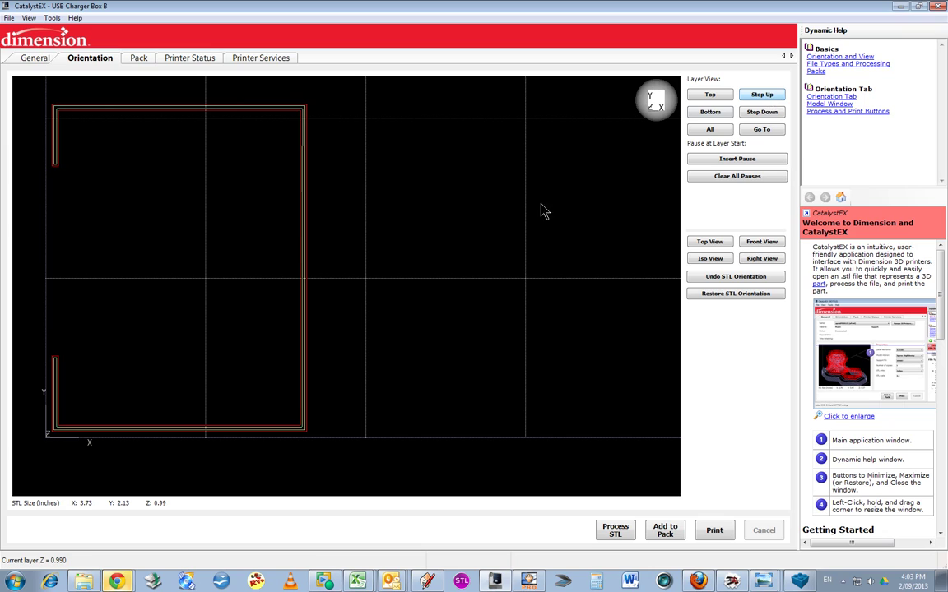
{"action": "left_click", "coordinate": [710, 130]}
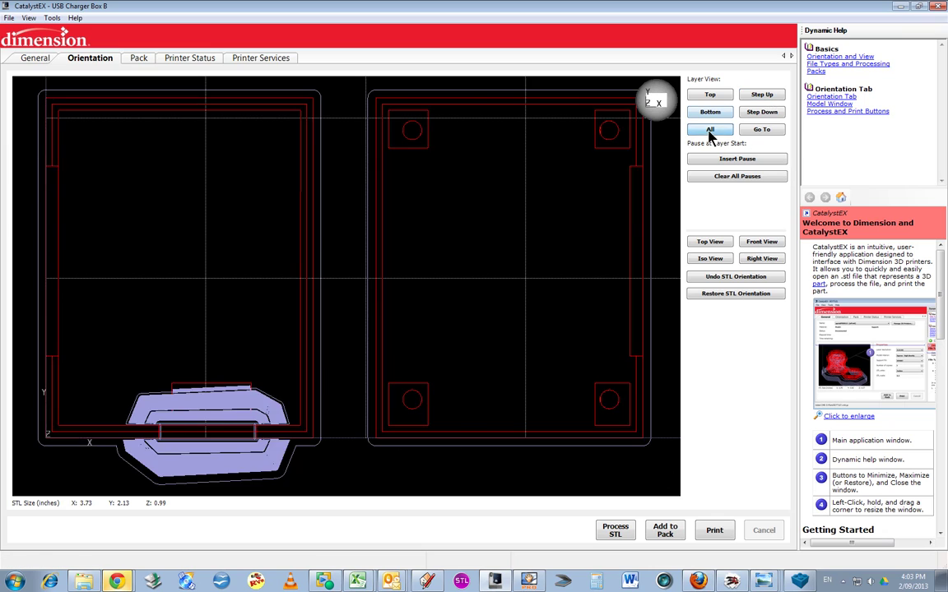
{"action": "left_click_drag", "start_coordinate": [542, 324], "coordinate": [448, 342]}
{"action": "left_click_drag", "start_coordinate": [424, 353], "coordinate": [501, 355]}
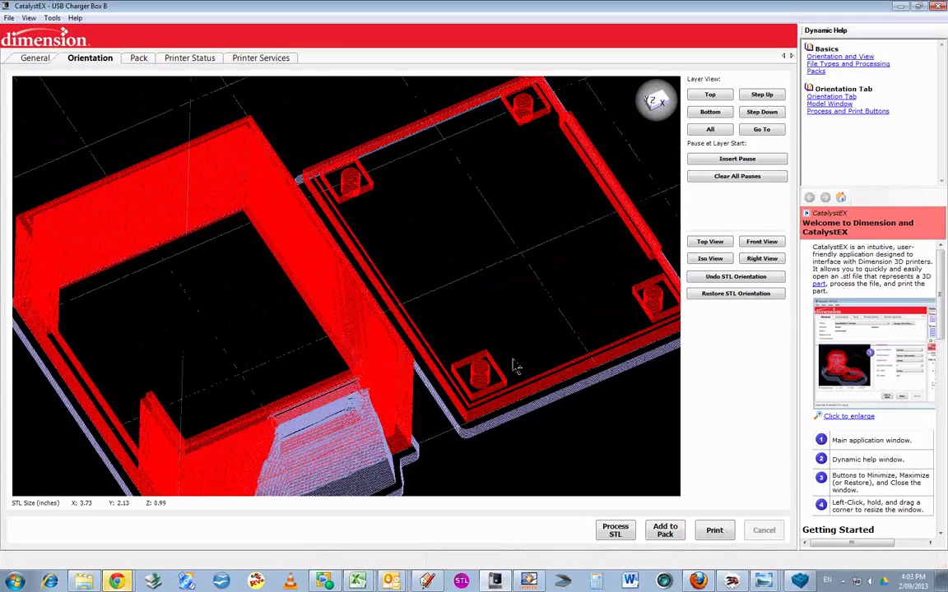
Step: Add the sliced box and lid to the pack, move it toward the tray top, and print
{"action": "left_click", "coordinate": [136, 58]}
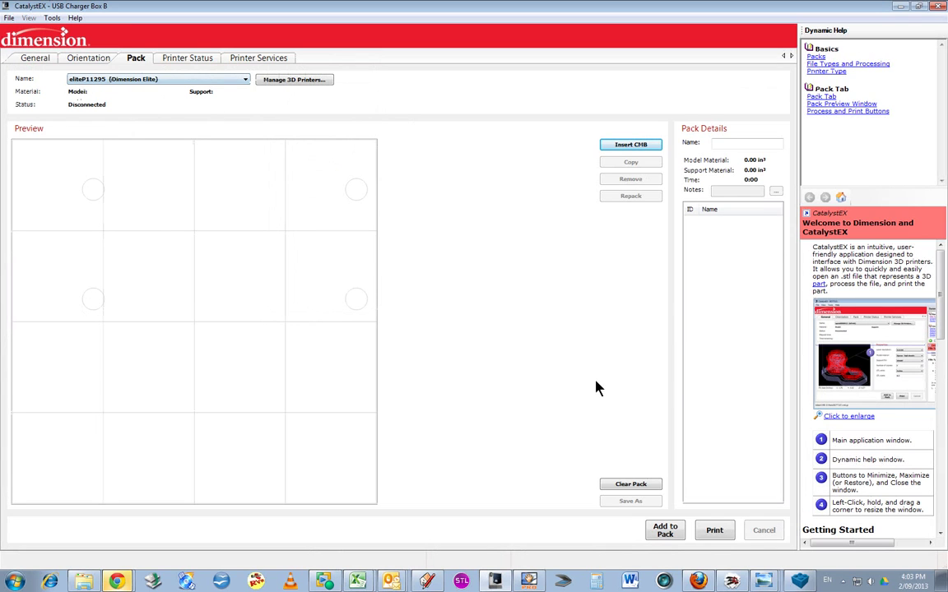
{"action": "left_click", "coordinate": [664, 532]}
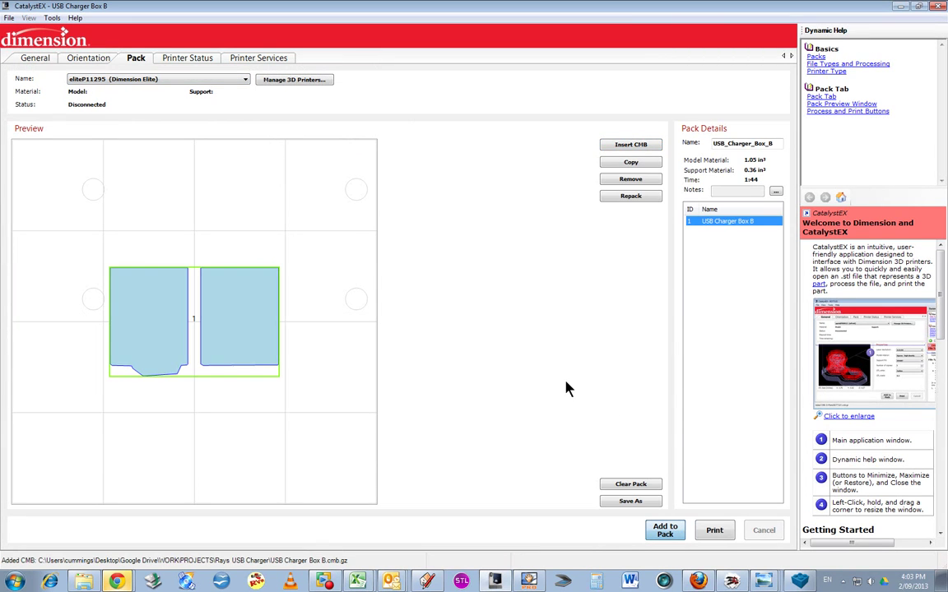
{"action": "left_click_drag", "start_coordinate": [245, 315], "coordinate": [327, 216]}
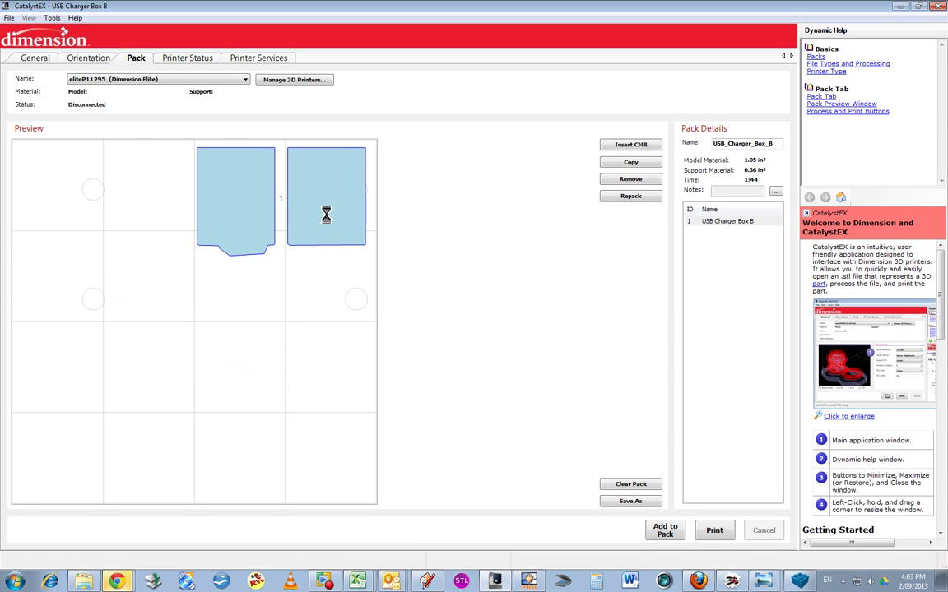
{"action": "left_click", "coordinate": [716, 533]}
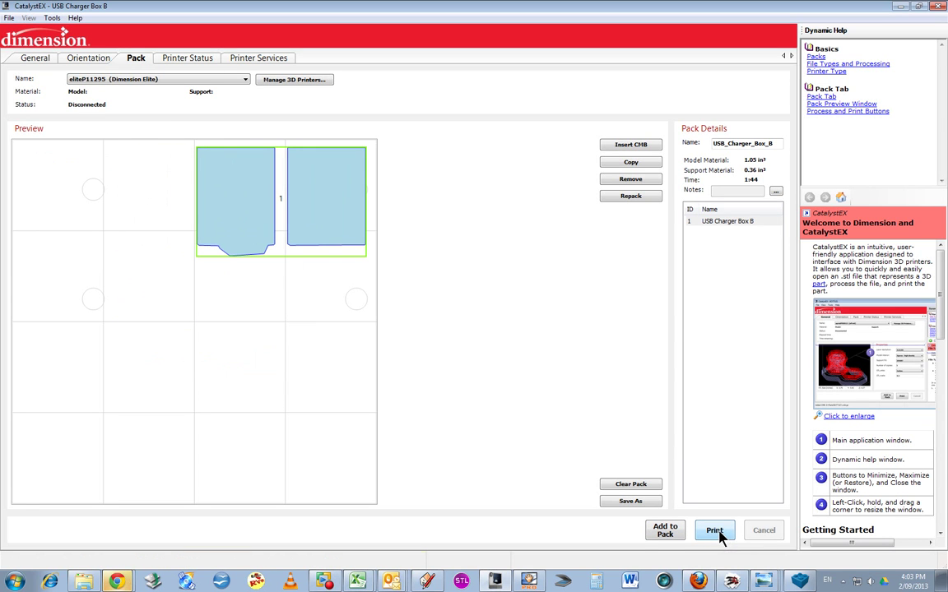
Step: Check the printer status and configured 3D printers, then return to the Orientation view
{"action": "left_click", "coordinate": [206, 61]}
{"action": "left_click", "coordinate": [284, 82]}
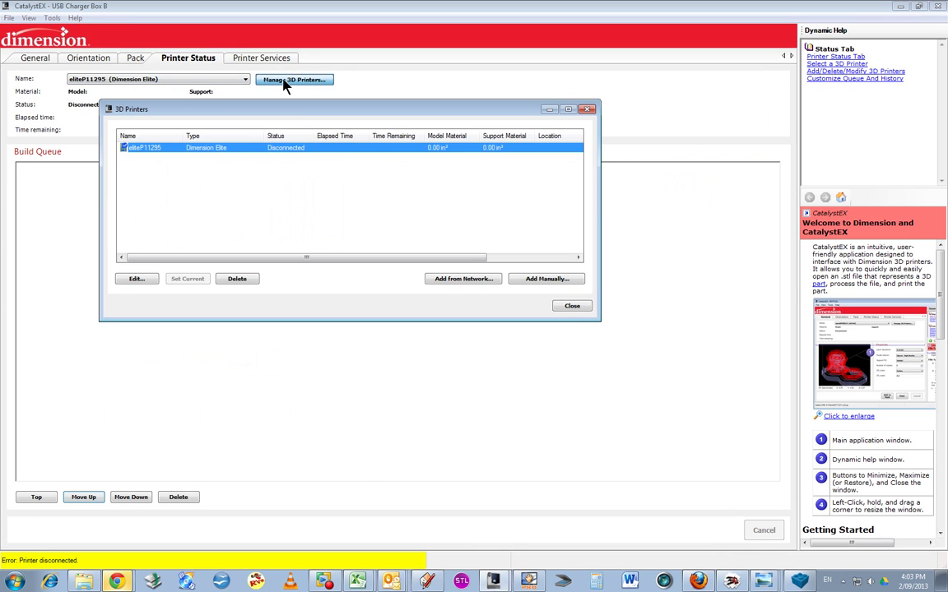
{"action": "left_click", "coordinate": [572, 307]}
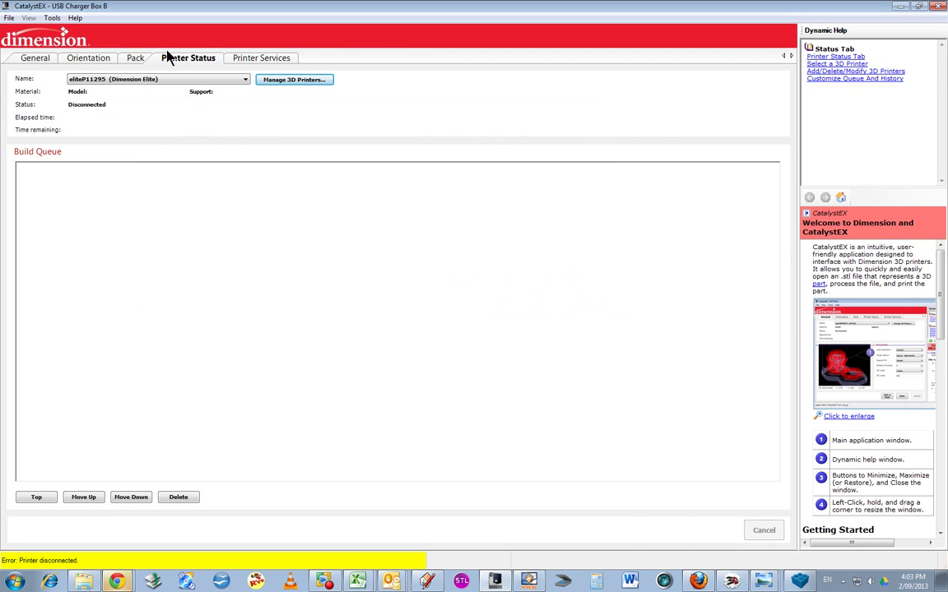
{"action": "left_click", "coordinate": [90, 59]}
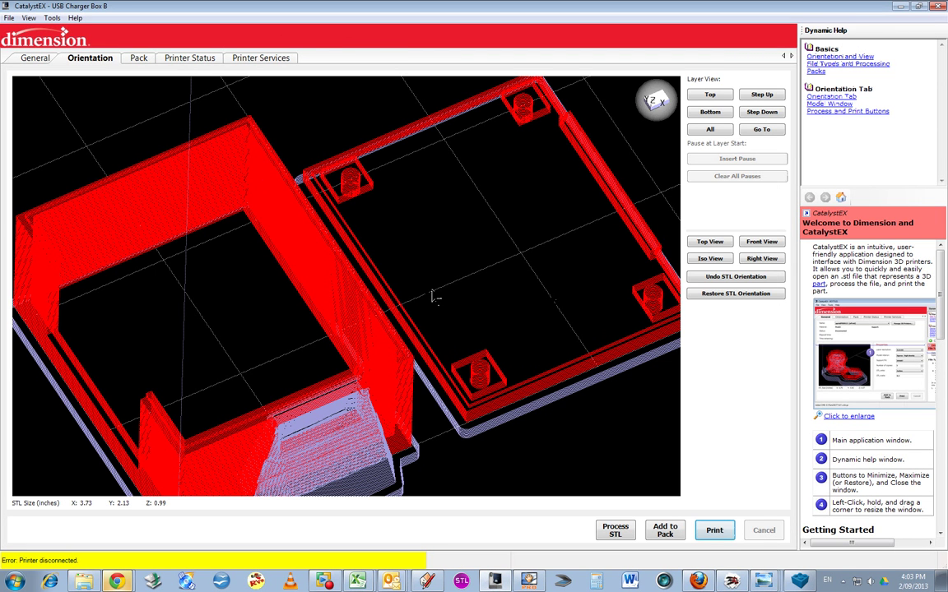